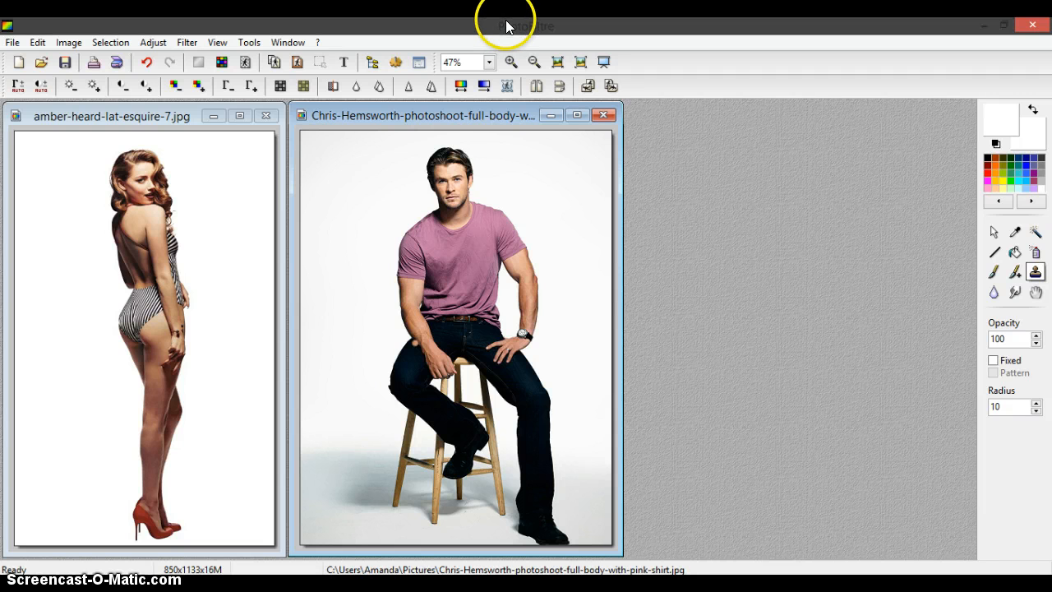
# Check the pixel dimensions of the Chris Hemsworth photo and of amber-heard-lat-esquire-7.jpg without resizing either image.
pyautogui.click(69, 42)
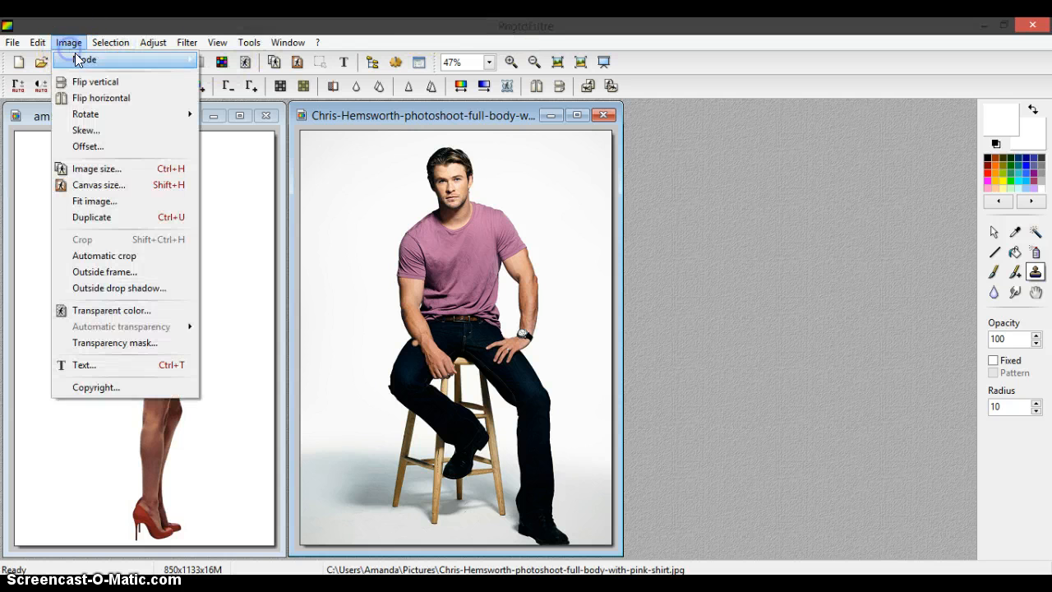
pyautogui.click(160, 171)
pyautogui.click(436, 278)
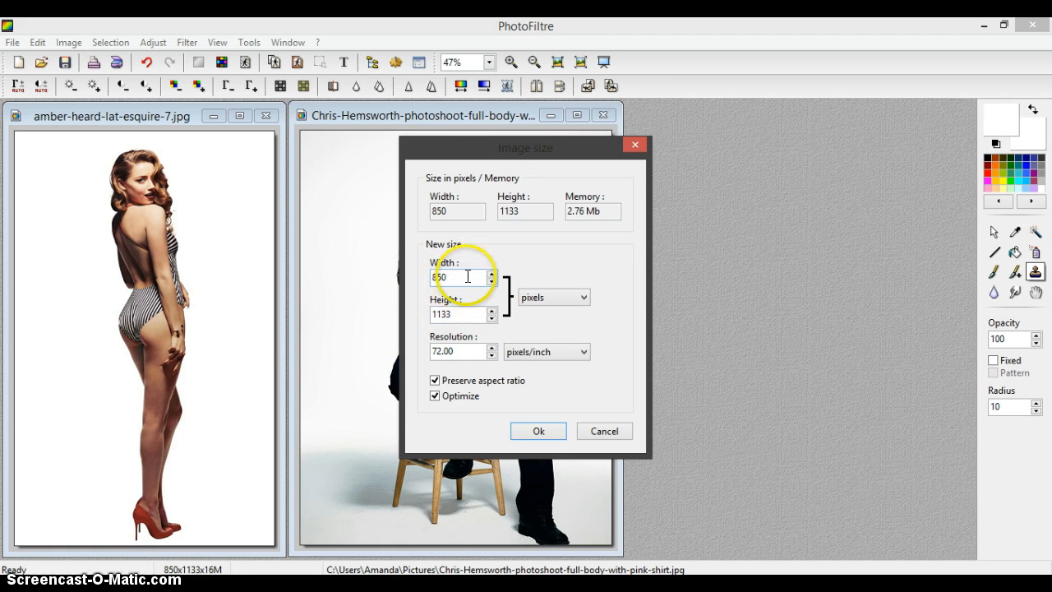
pyautogui.click(580, 435)
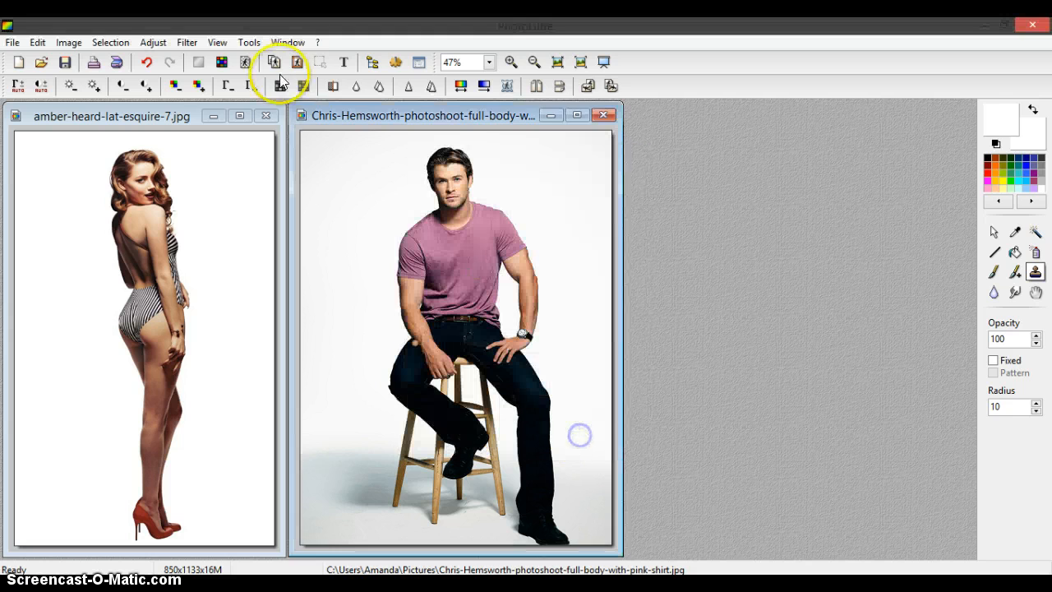
pyautogui.click(172, 115)
pyautogui.click(69, 42)
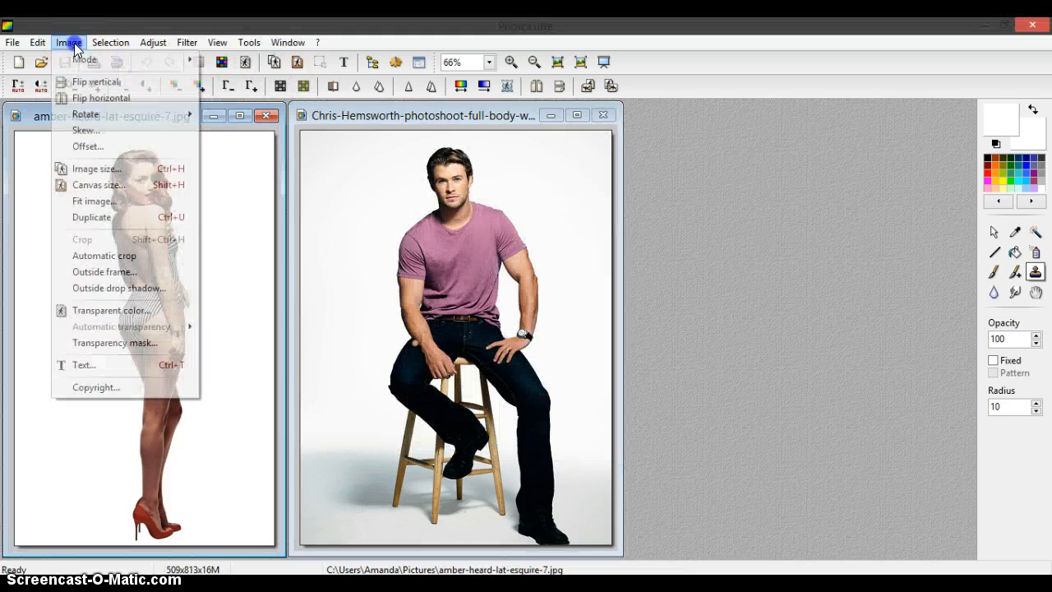
pyautogui.click(95, 167)
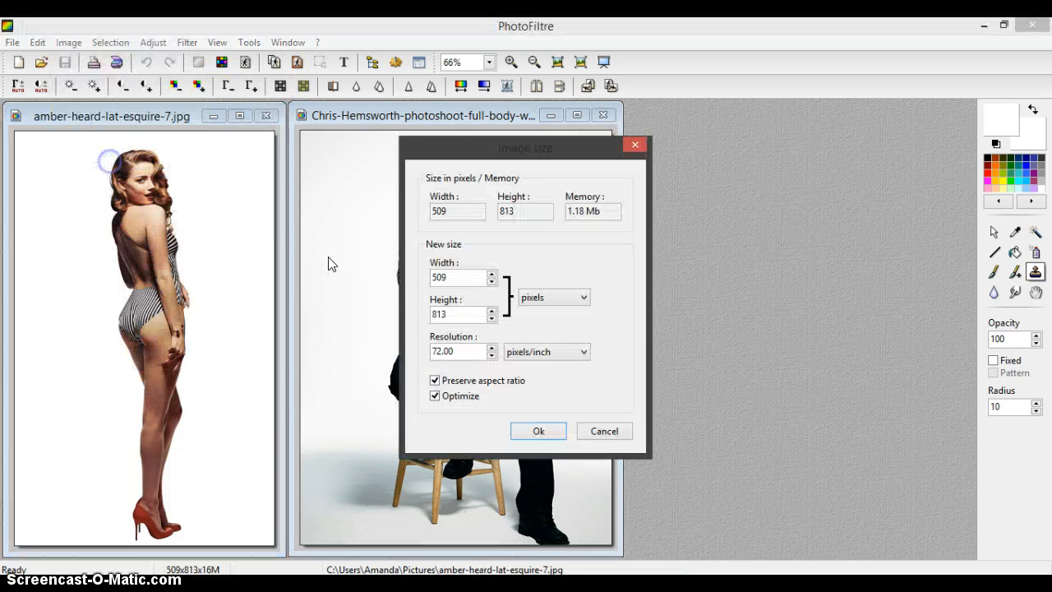
pyautogui.click(603, 429)
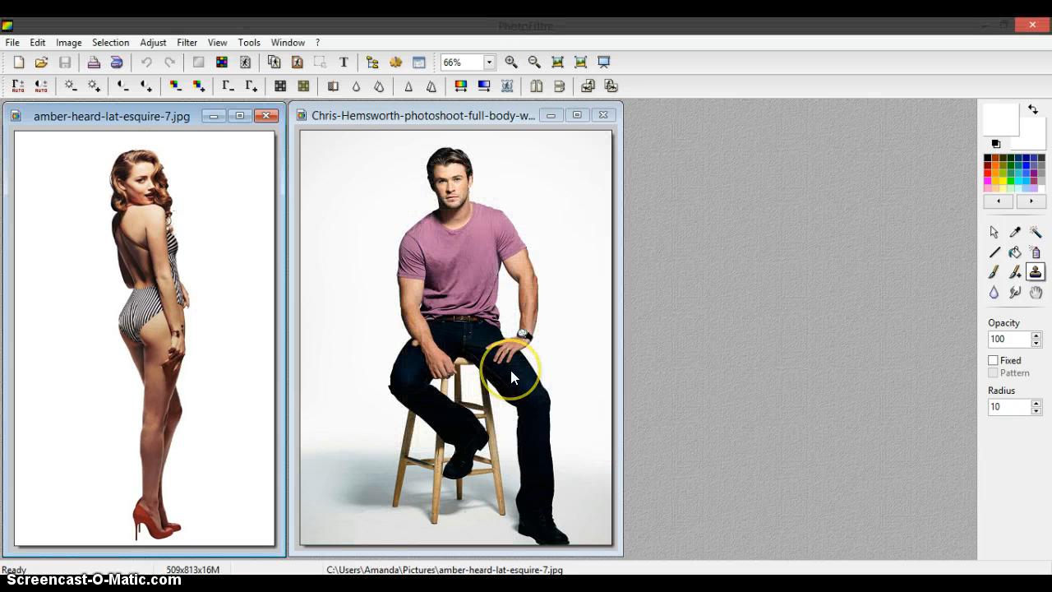
# Define the Chris Hemsworth photo as the pattern for the clone stamp.
pyautogui.click(404, 114)
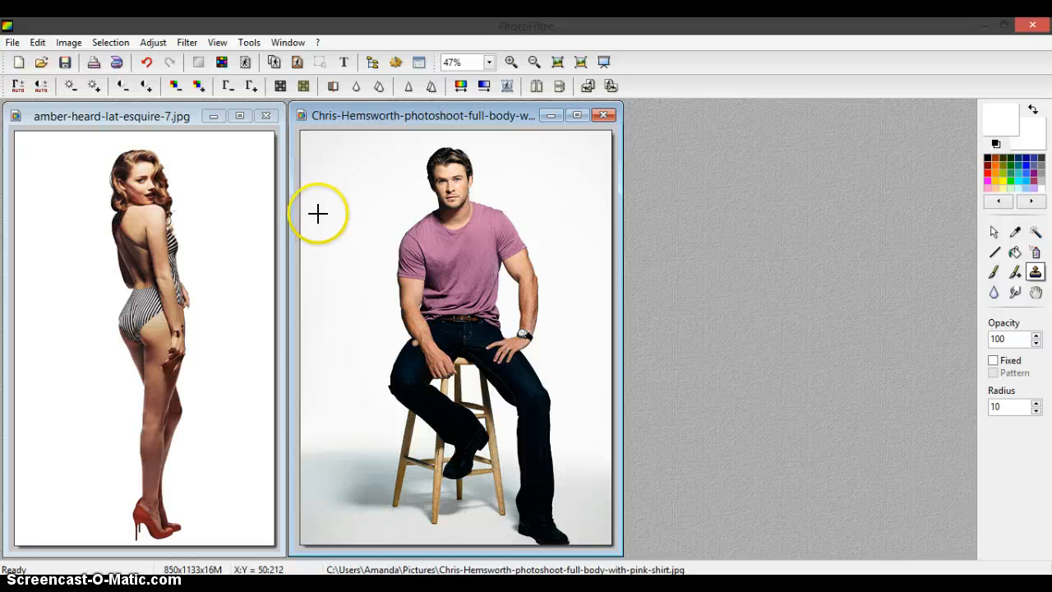
pyautogui.click(362, 108)
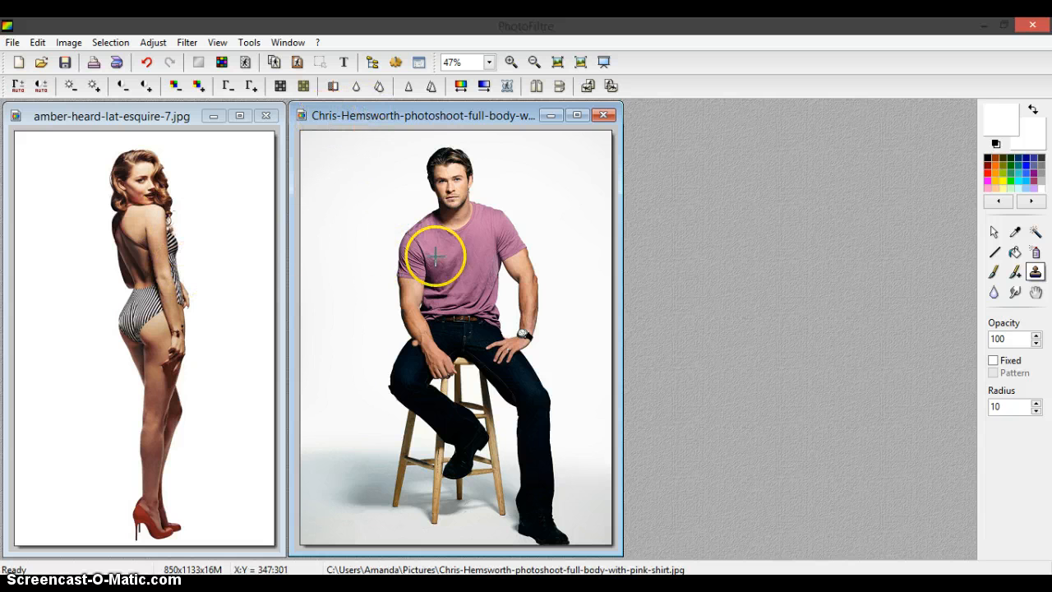
pyautogui.click(39, 43)
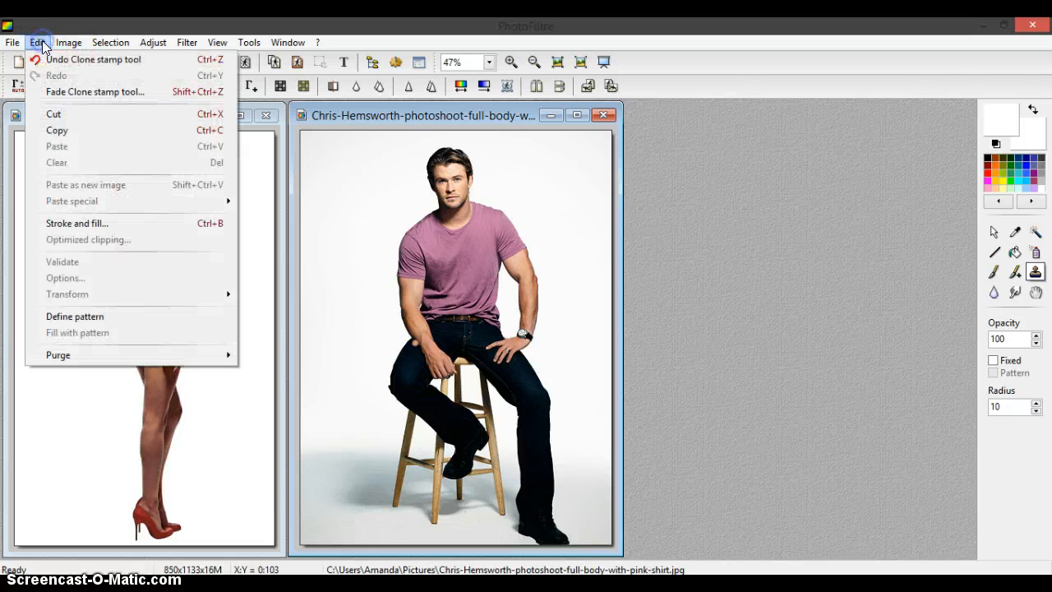
pyautogui.click(102, 317)
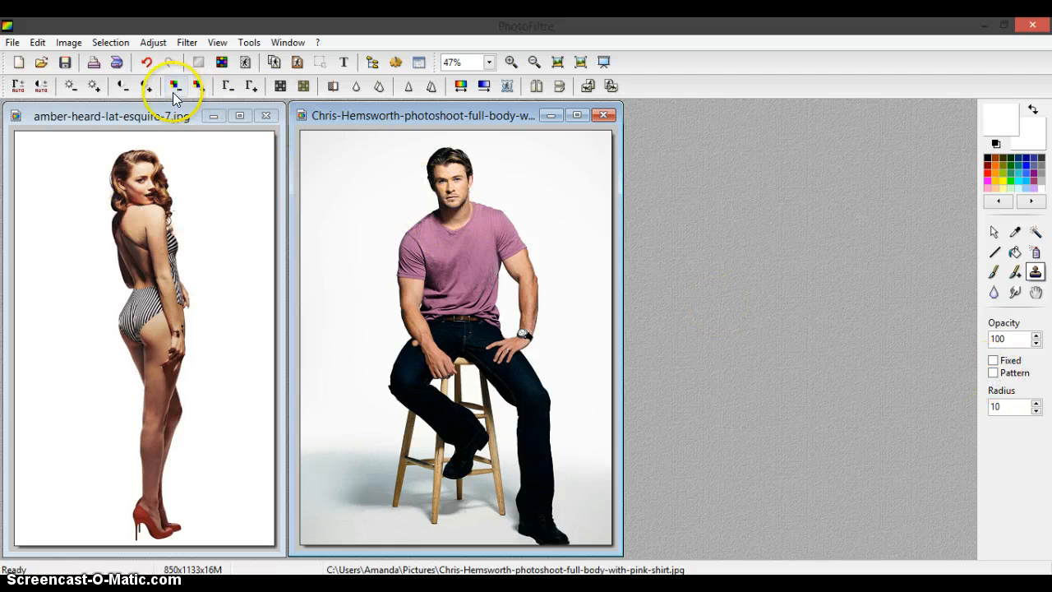
# Copy a rectangular area about 205 × 792 px enclosing the whole woman in amber-heard-lat-esquire-7.jpg.
pyautogui.click(141, 117)
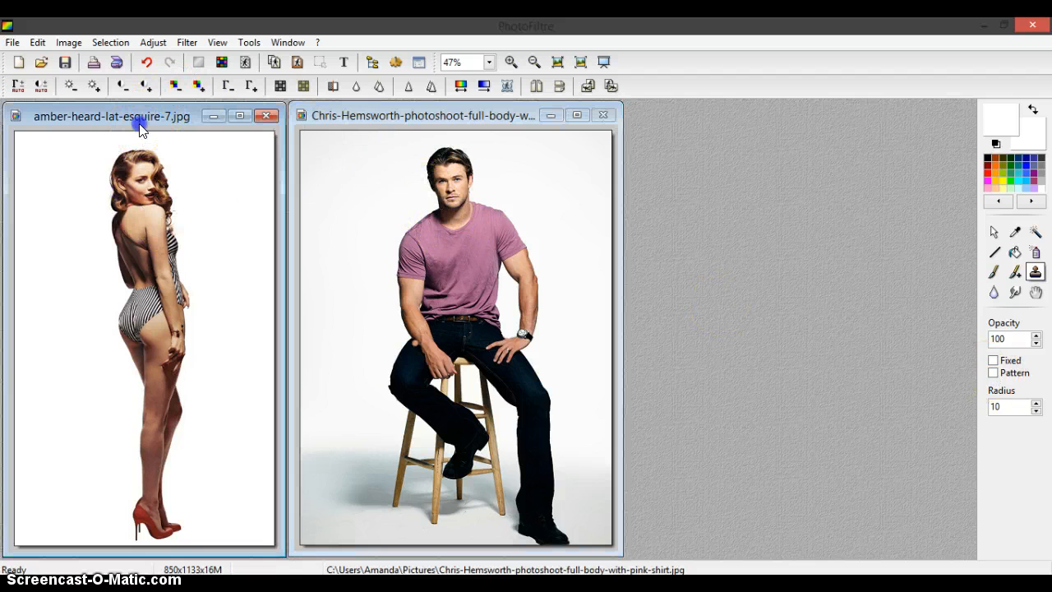
pyautogui.click(995, 233)
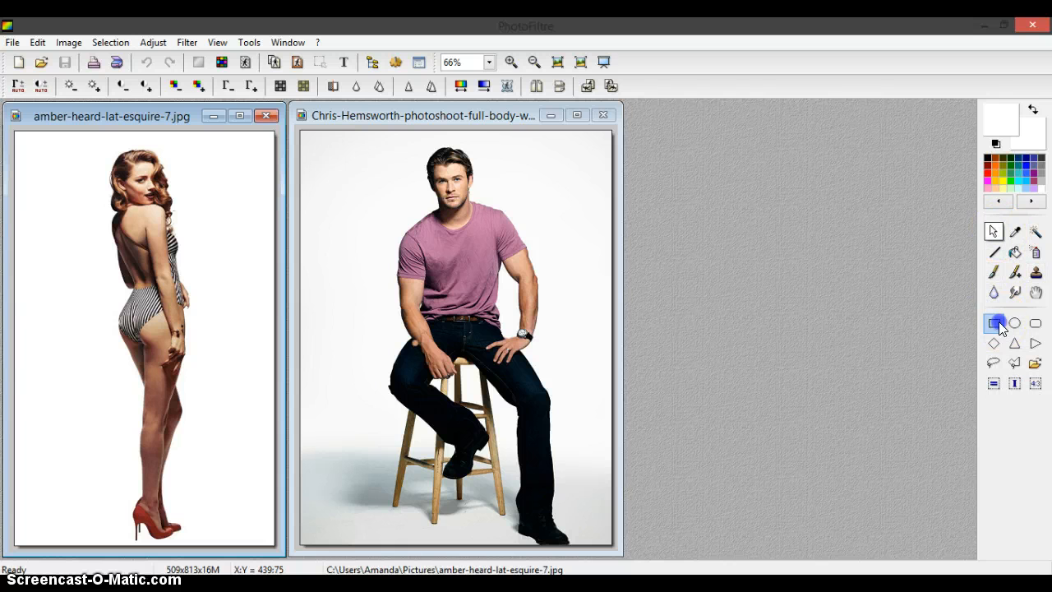
pyautogui.click(993, 233)
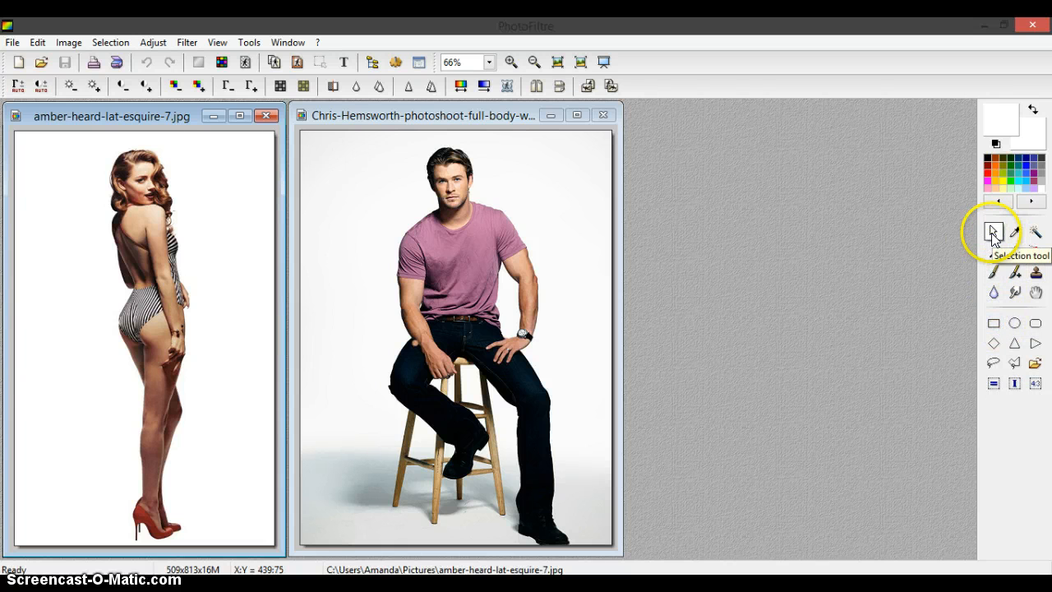
pyautogui.click(1001, 329)
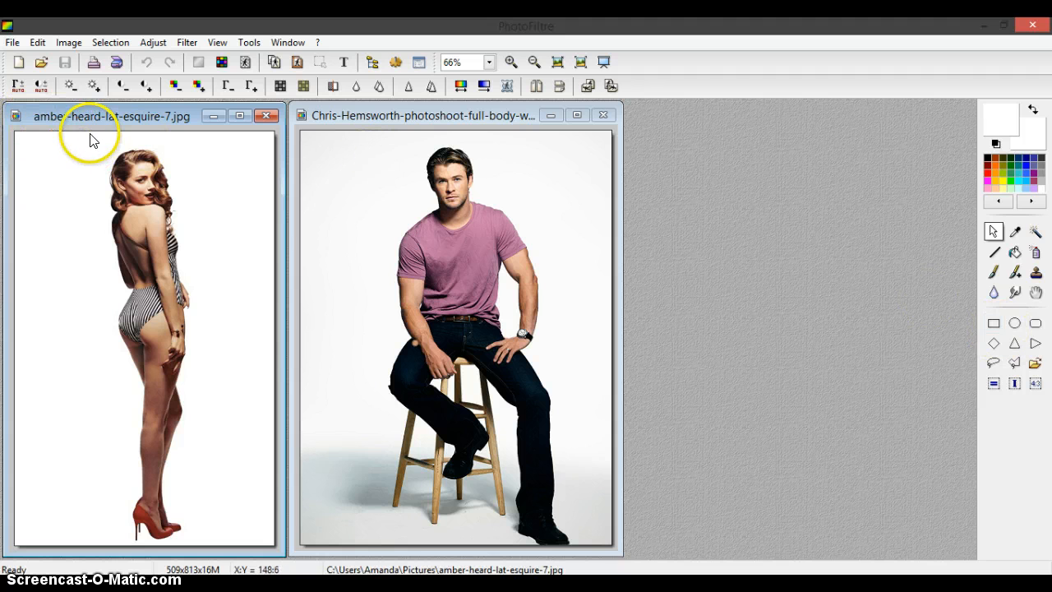
pyautogui.moveTo(91, 141); pyautogui.dragTo(213, 549)
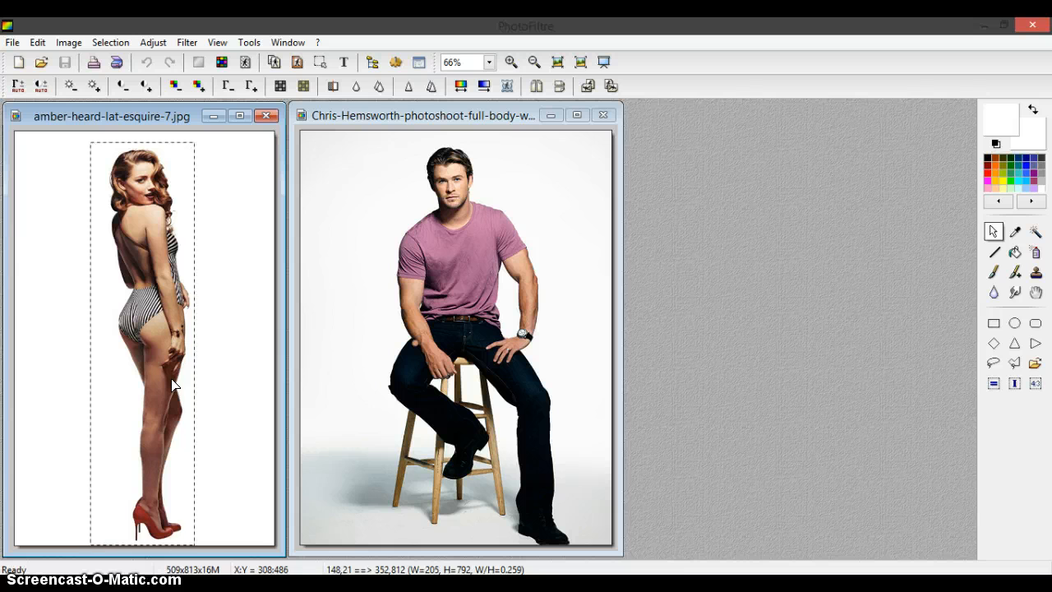
# Return to the Chris Hemsworth photo and define it as the pattern again.
pyautogui.click(387, 114)
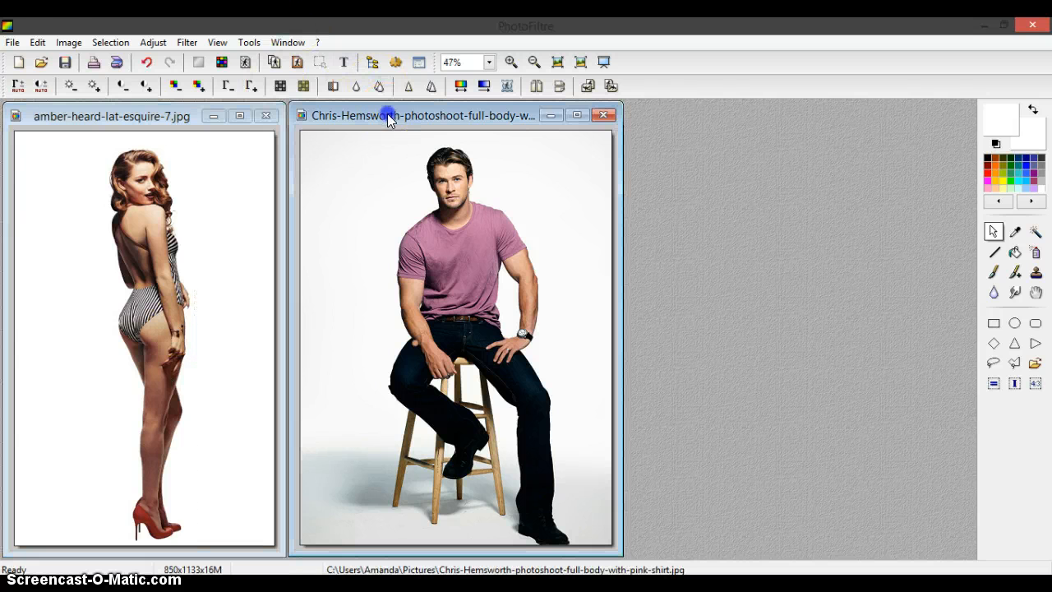
pyautogui.click(37, 42)
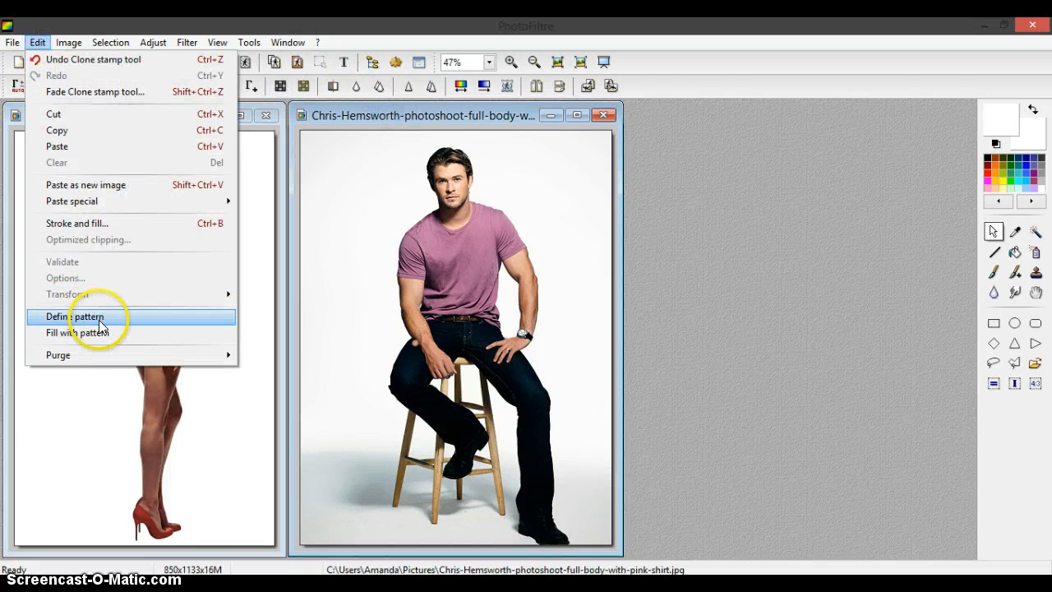
pyautogui.click(97, 317)
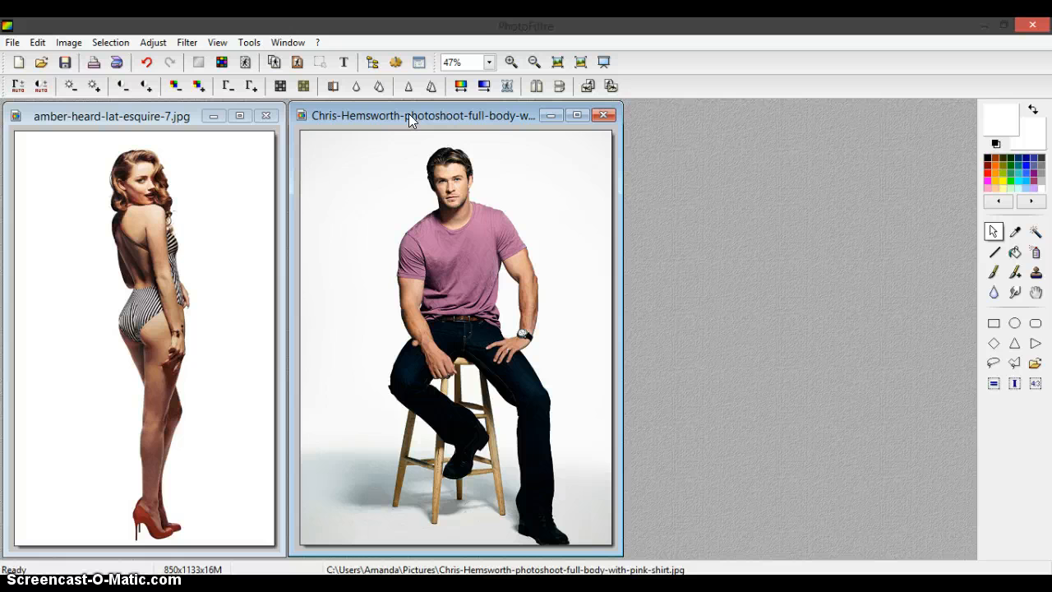
# Paste the copied woman into the Chris Hemsworth photo and move her beside the man, near the image's upper edge.
pyautogui.hotkey('ctrl', 'v')
pyautogui.click(448, 275)
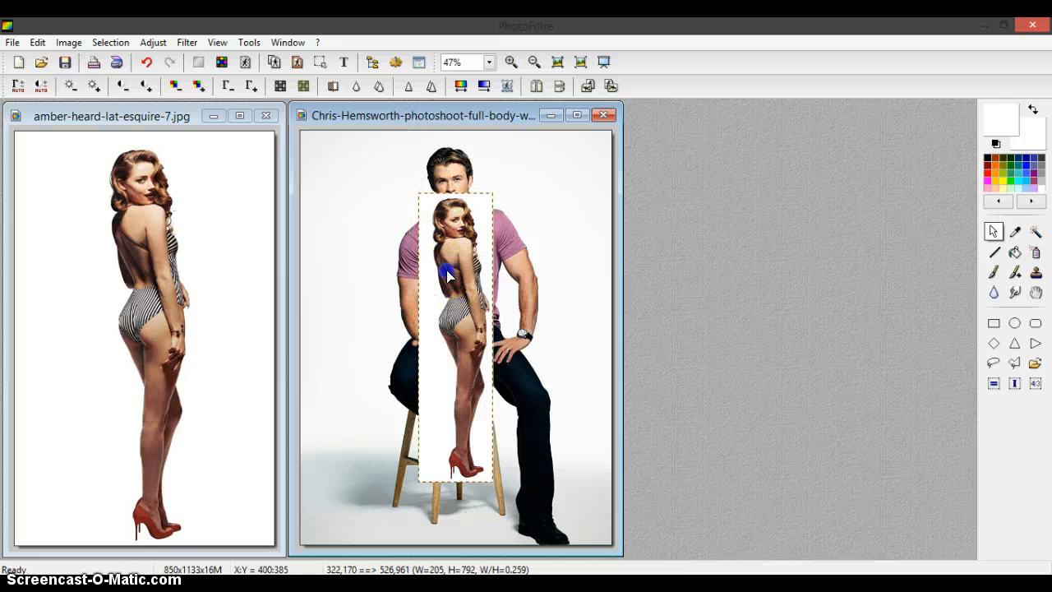
pyautogui.moveTo(448, 275); pyautogui.dragTo(363, 210)
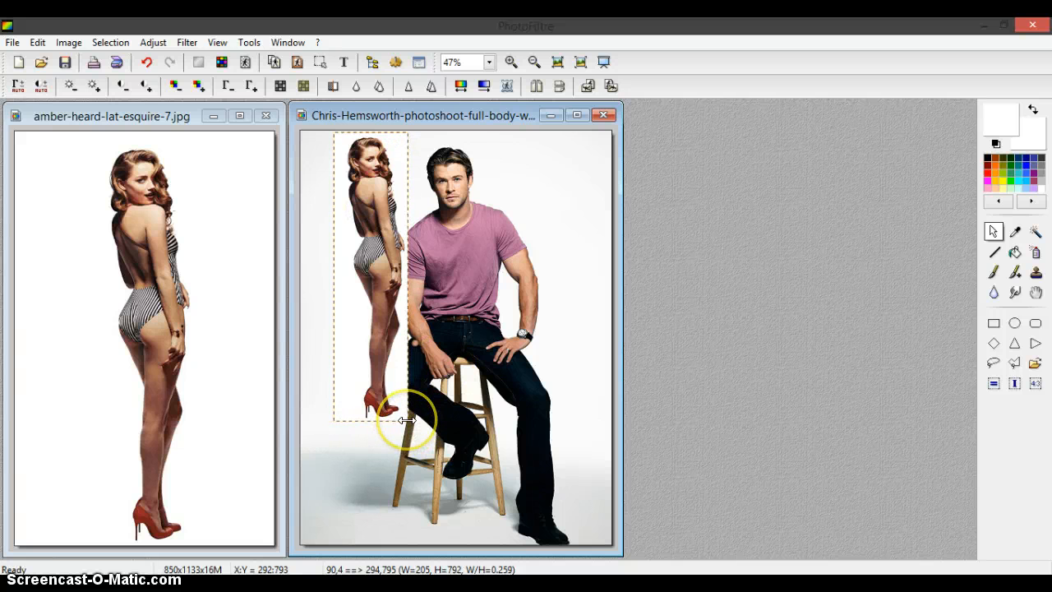
# Enlarge the pasted woman to about 284 × 1087 px and place her overlapping the seated man.
pyautogui.moveTo(406, 420); pyautogui.dragTo(452, 549)
pyautogui.moveTo(443, 516); pyautogui.dragTo(420, 503)
pyautogui.moveTo(432, 461); pyautogui.dragTo(412, 466)
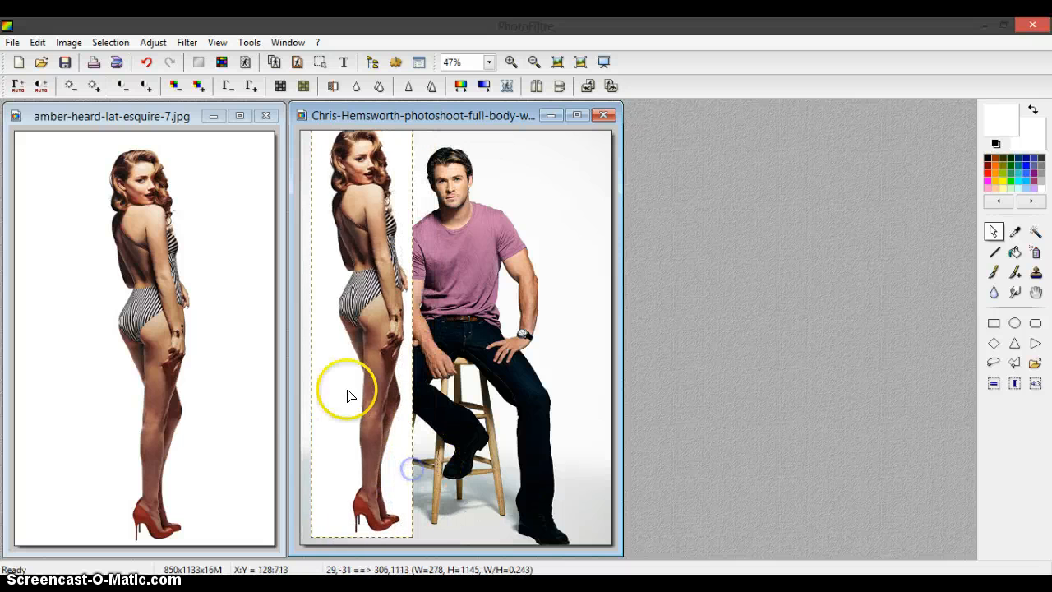
pyautogui.moveTo(346, 375); pyautogui.dragTo(352, 384)
pyautogui.moveTo(379, 151); pyautogui.dragTo(424, 212)
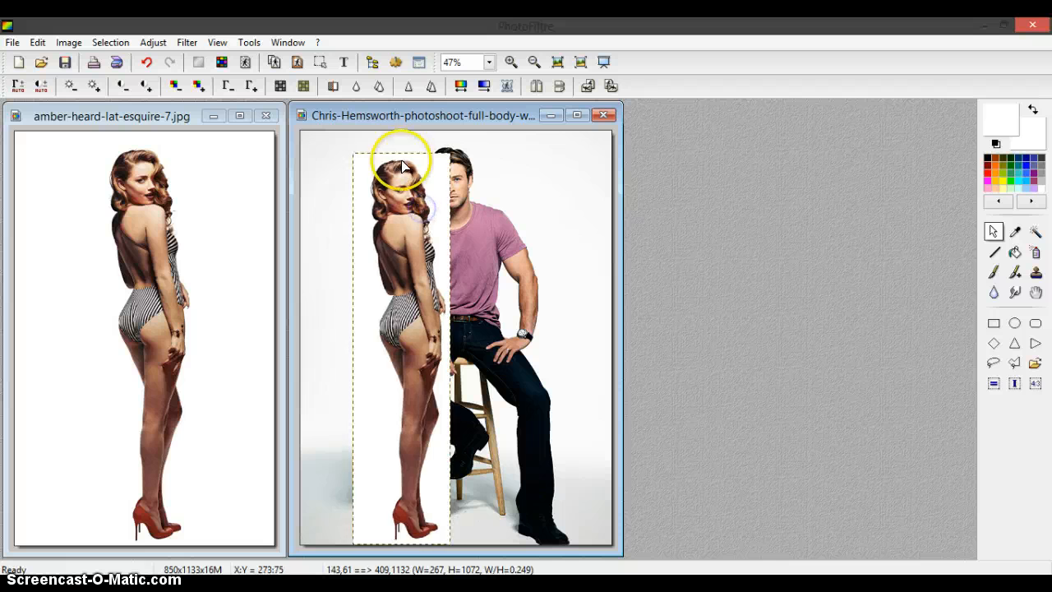
pyautogui.moveTo(412, 152); pyautogui.dragTo(455, 148)
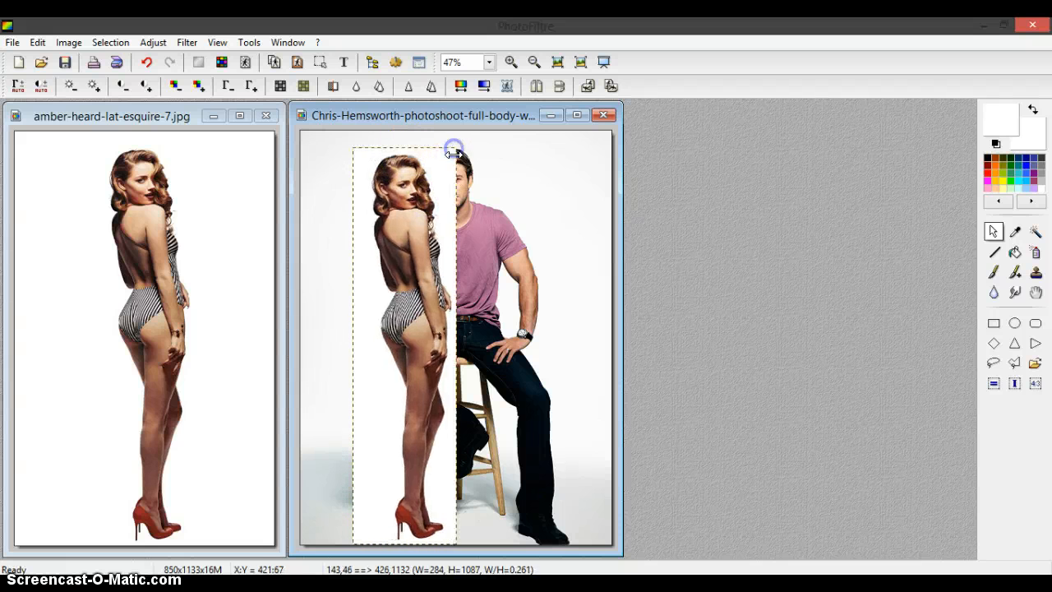
pyautogui.moveTo(438, 197); pyautogui.dragTo(489, 226)
# Set the pasted woman's opacity to 50% and shift her up so she half overlaps the man.
pyautogui.doubleClick(467, 195)
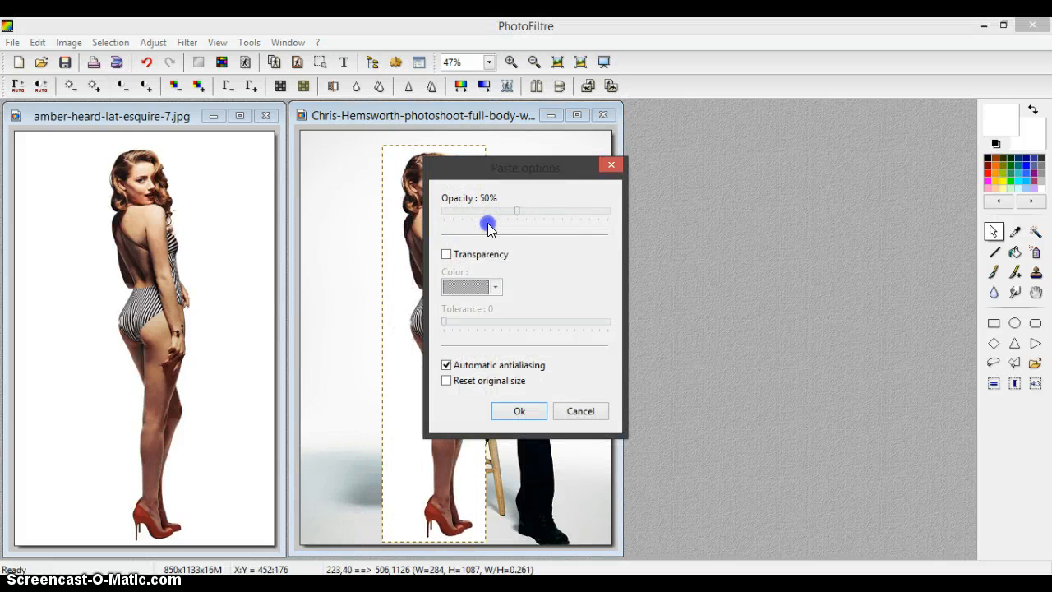
pyautogui.click(520, 412)
pyautogui.moveTo(406, 227); pyautogui.dragTo(396, 196)
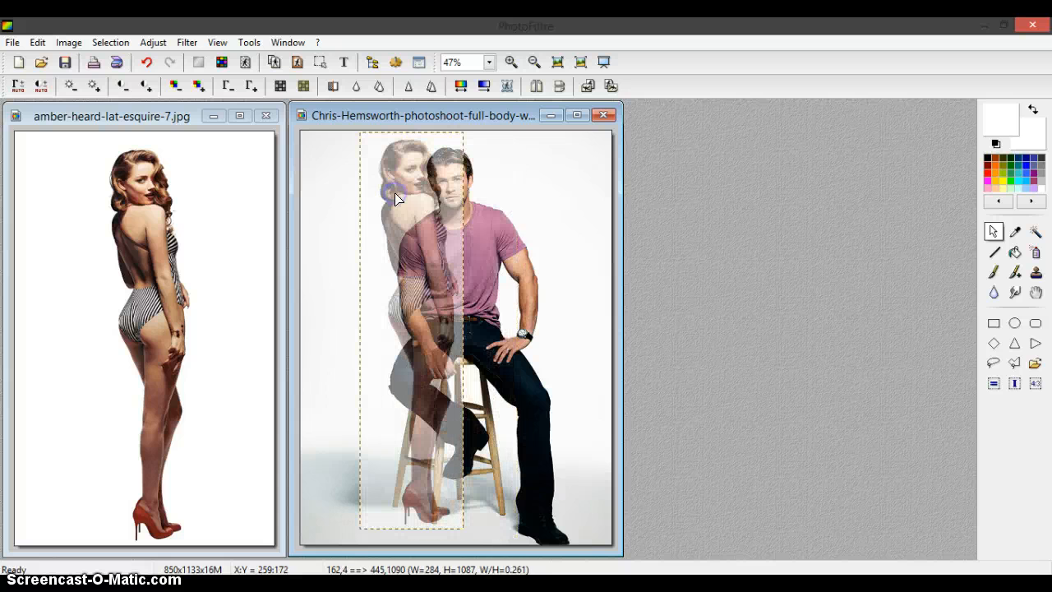
pyautogui.doubleClick(395, 196)
pyautogui.moveTo(516, 213); pyautogui.dragTo(610, 212)
pyautogui.click(580, 411)
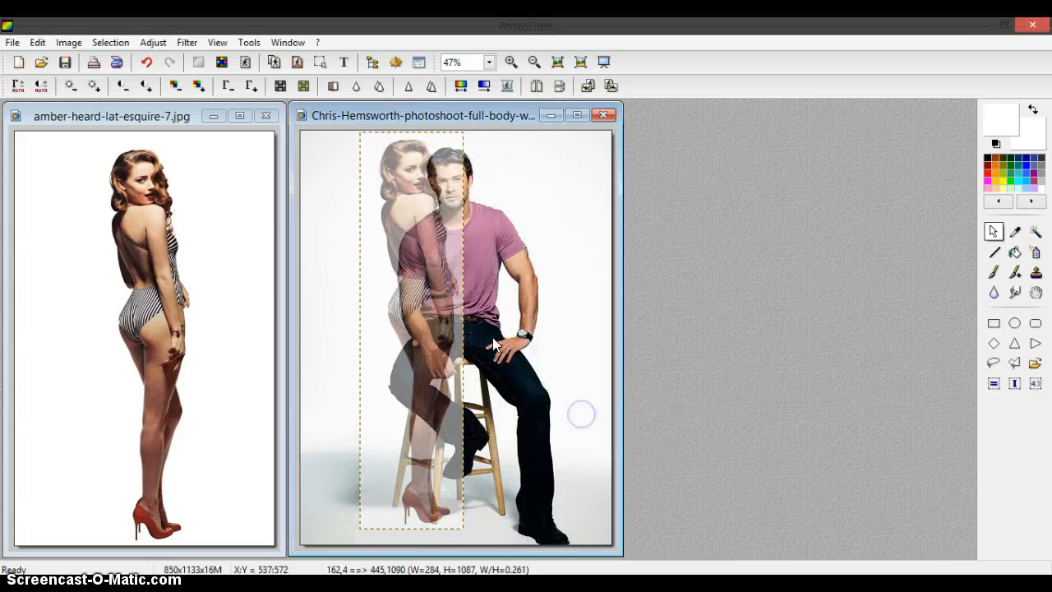
# Set the pasted woman's opacity to 100%.
pyautogui.doubleClick(430, 258)
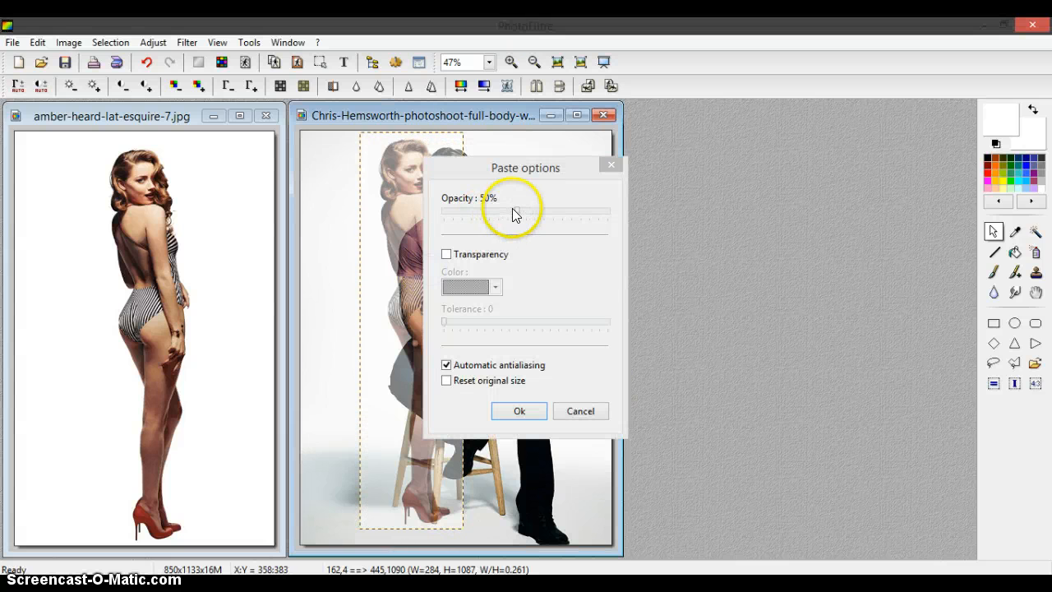
pyautogui.moveTo(520, 210); pyautogui.dragTo(635, 213)
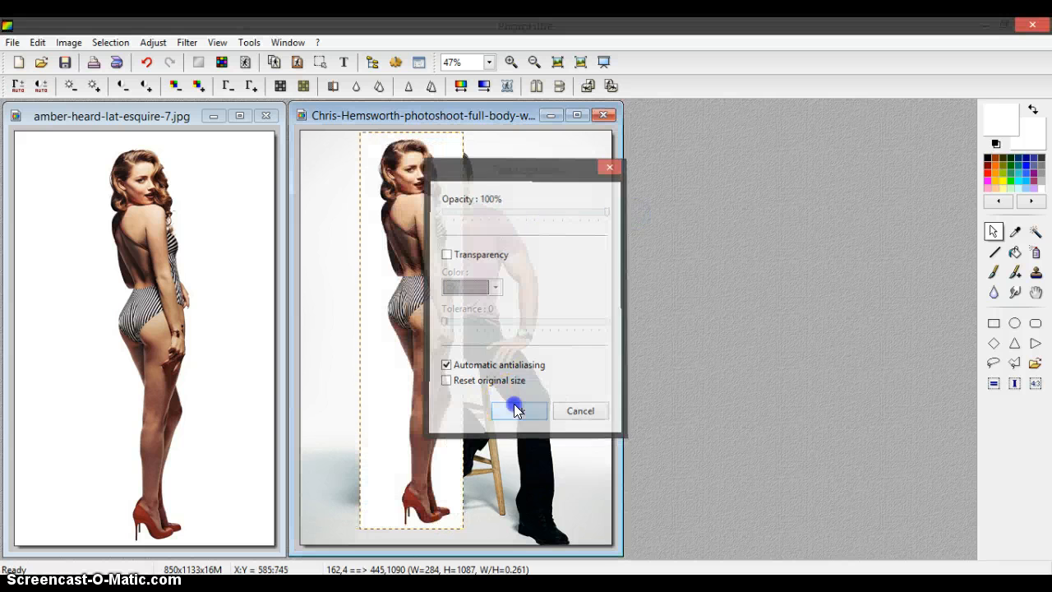
pyautogui.click(516, 408)
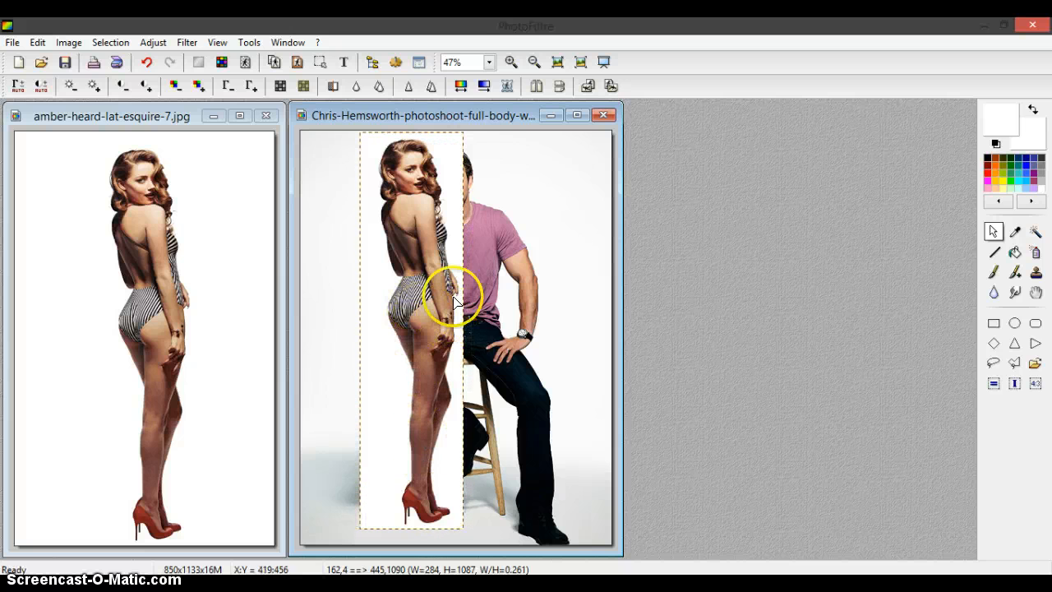
# Set the pasted woman's opacity to 50%, align her over the man, and resize her to about 260 × 1097 px.
pyautogui.doubleClick(434, 246)
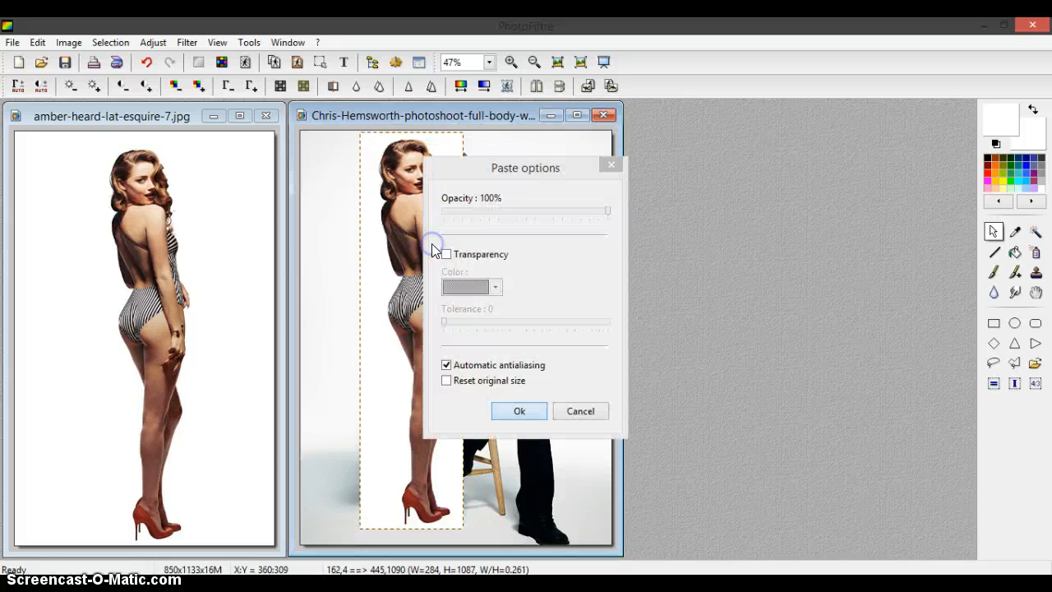
pyautogui.click(518, 215)
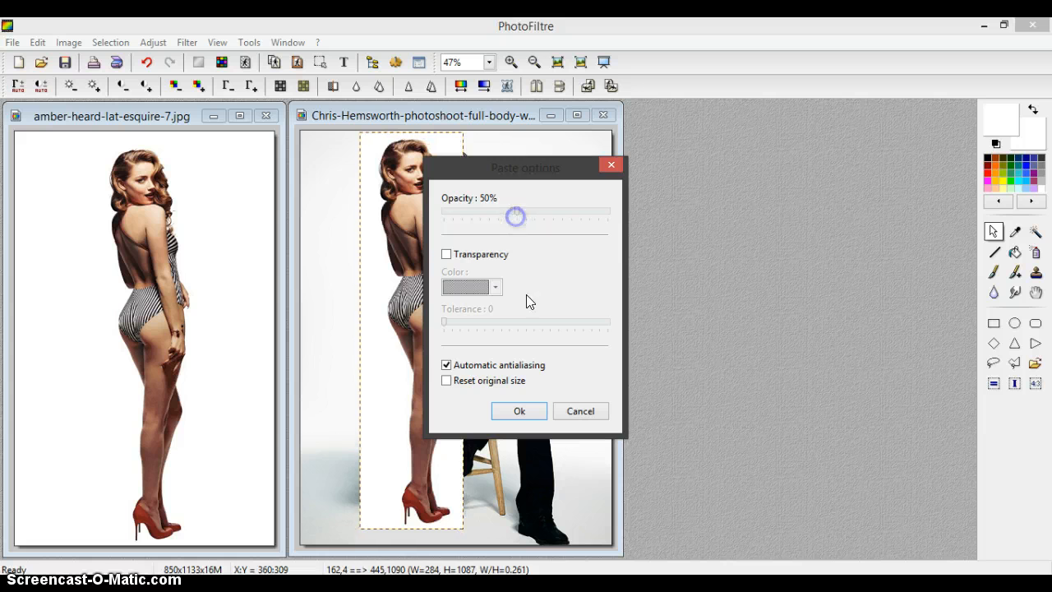
pyautogui.click(519, 412)
pyautogui.moveTo(414, 276); pyautogui.dragTo(454, 293)
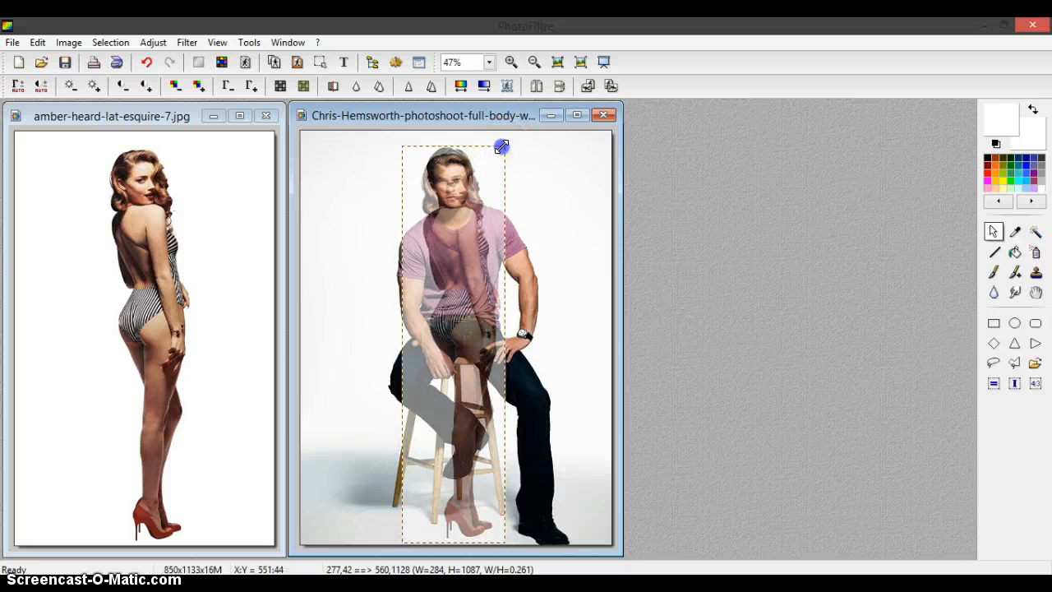
pyautogui.moveTo(495, 147); pyautogui.dragTo(474, 170)
# Restore the pasted woman to 100% opacity after the size comparison.
pyautogui.doubleClick(474, 170)
pyautogui.moveTo(518, 211); pyautogui.dragTo(608, 212)
pyautogui.click(518, 411)
# Move the pasted woman beside the man, resize her to about 280 × 1081 px, and lower her so her head sits below his.
pyautogui.moveTo(460, 287); pyautogui.dragTo(391, 282)
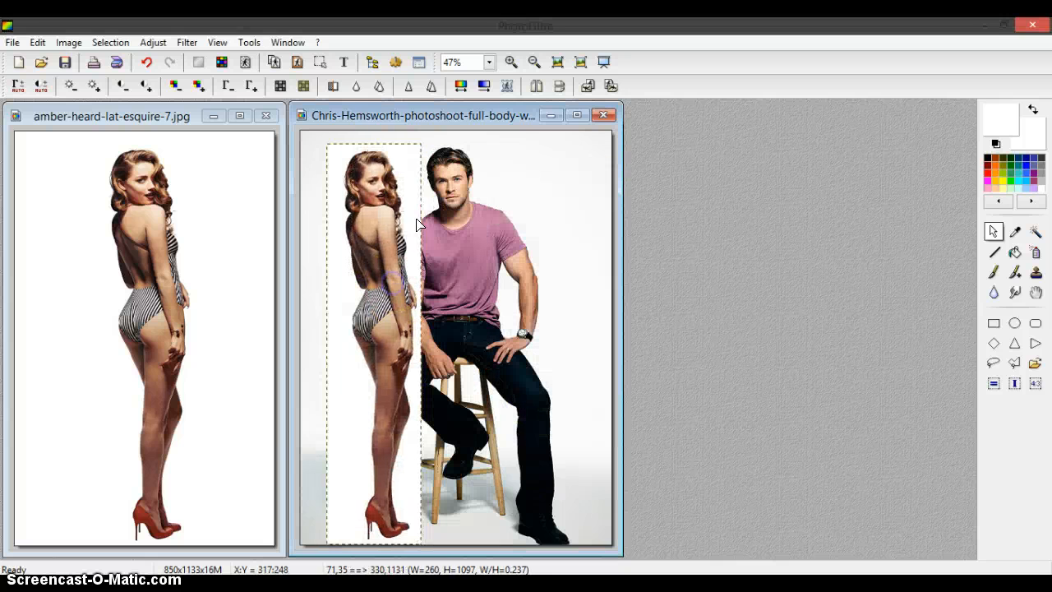
pyautogui.moveTo(421, 145); pyautogui.dragTo(427, 152)
pyautogui.moveTo(418, 185); pyautogui.dragTo(413, 217)
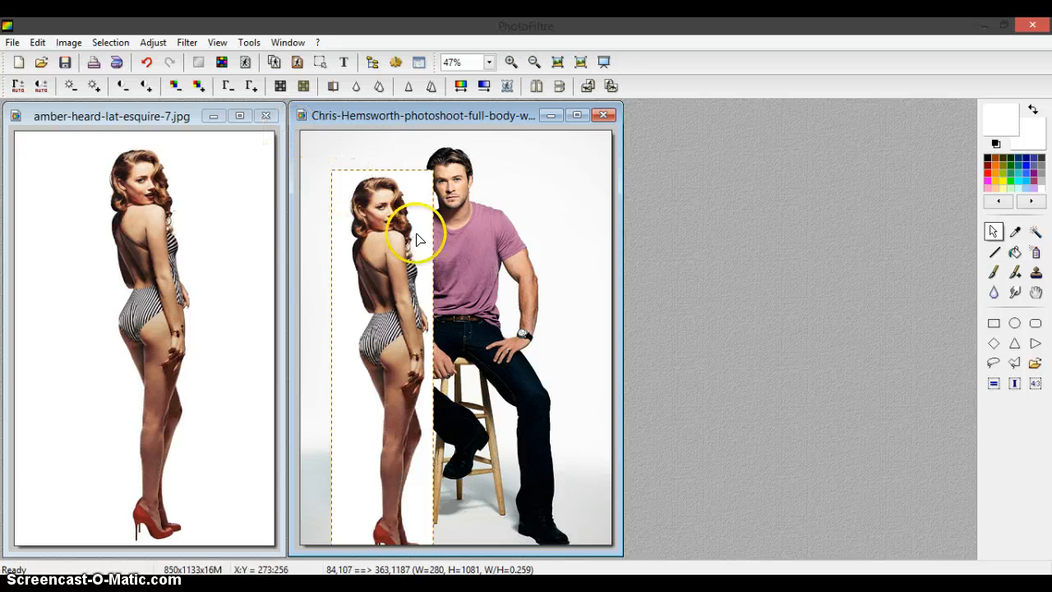
# Undo the pasted woman in the man's photo and flip that photo horizontally.
pyautogui.click(66, 42)
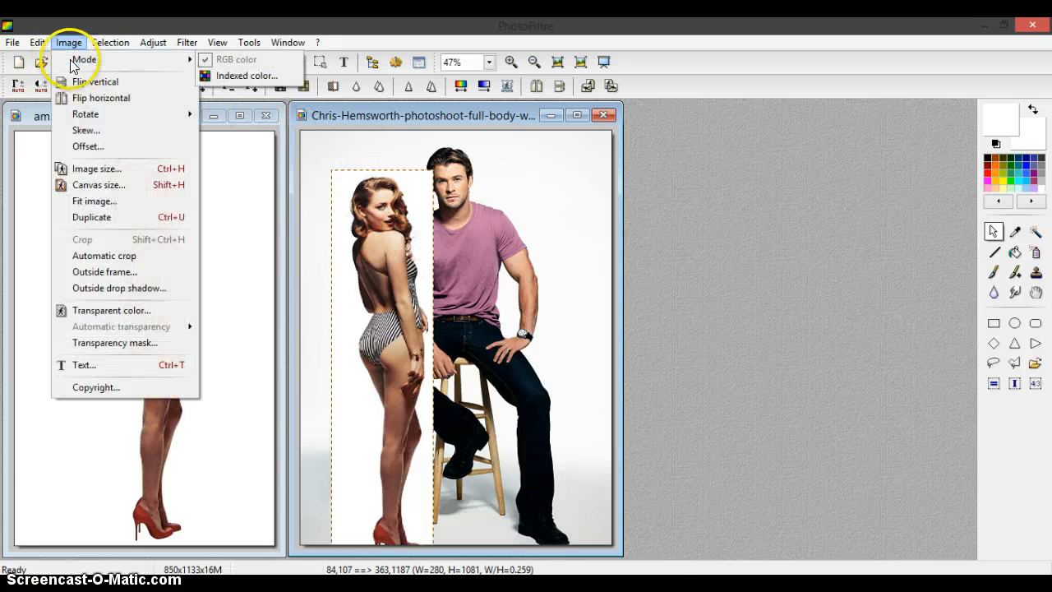
pyautogui.click(38, 42)
pyautogui.click(66, 58)
pyautogui.click(317, 105)
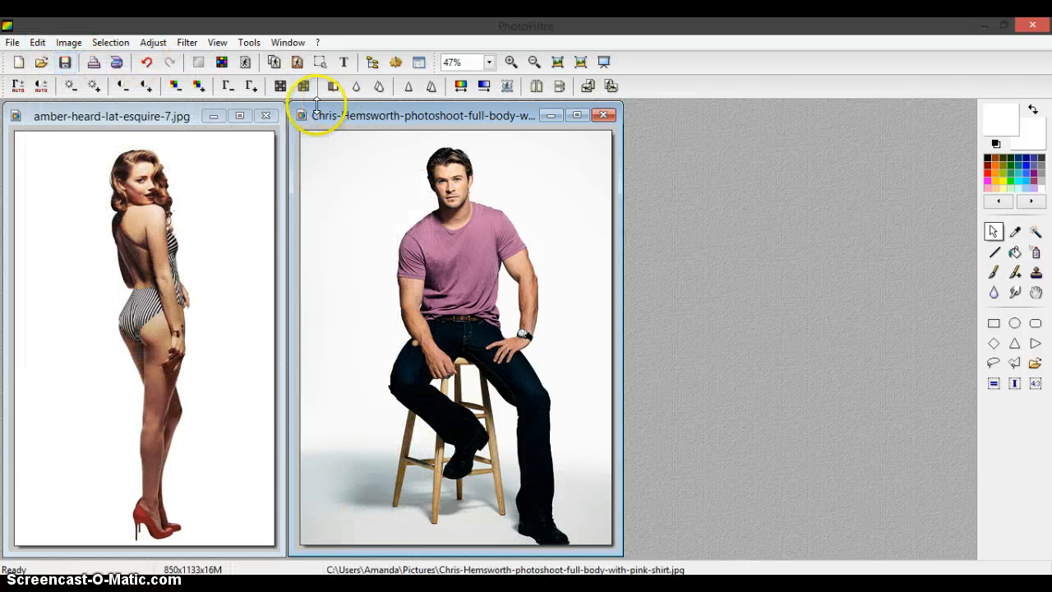
pyautogui.click(69, 42)
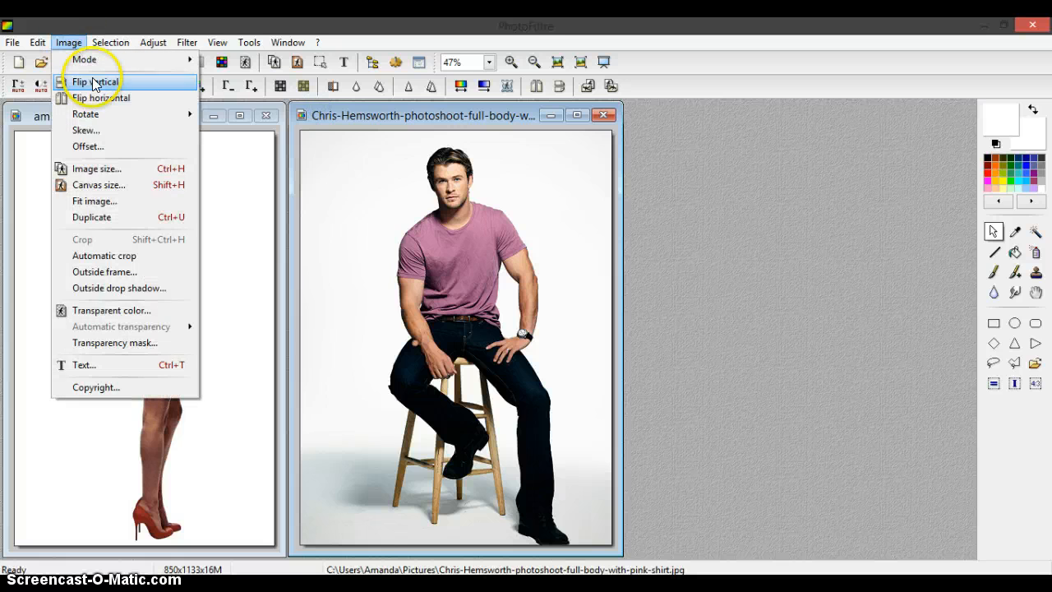
pyautogui.click(101, 98)
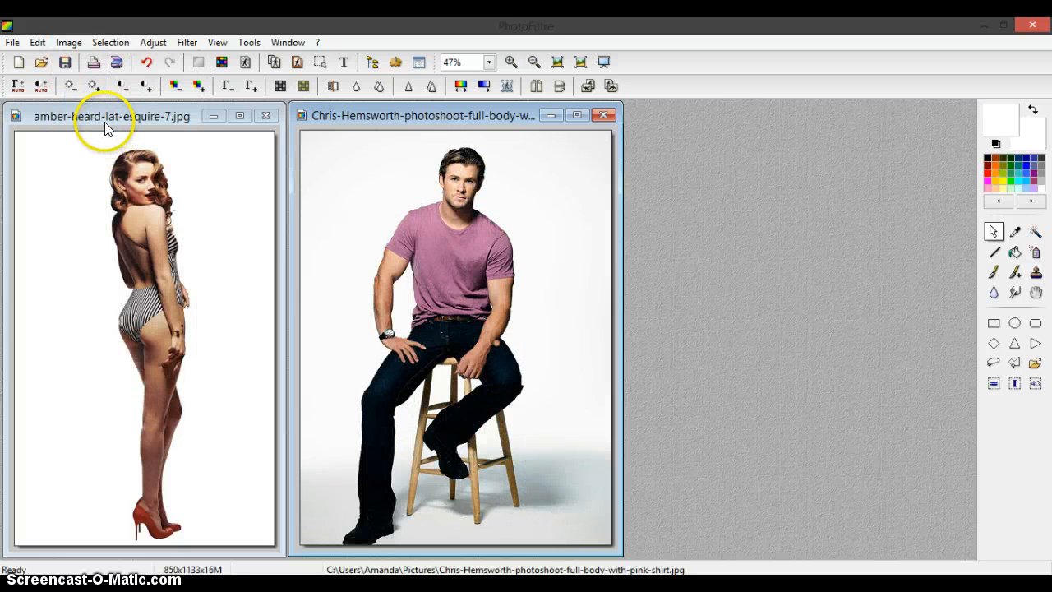
# Define the horizontally flipped photo of the man as the pattern.
pyautogui.click(104, 121)
pyautogui.click(313, 116)
pyautogui.click(69, 42)
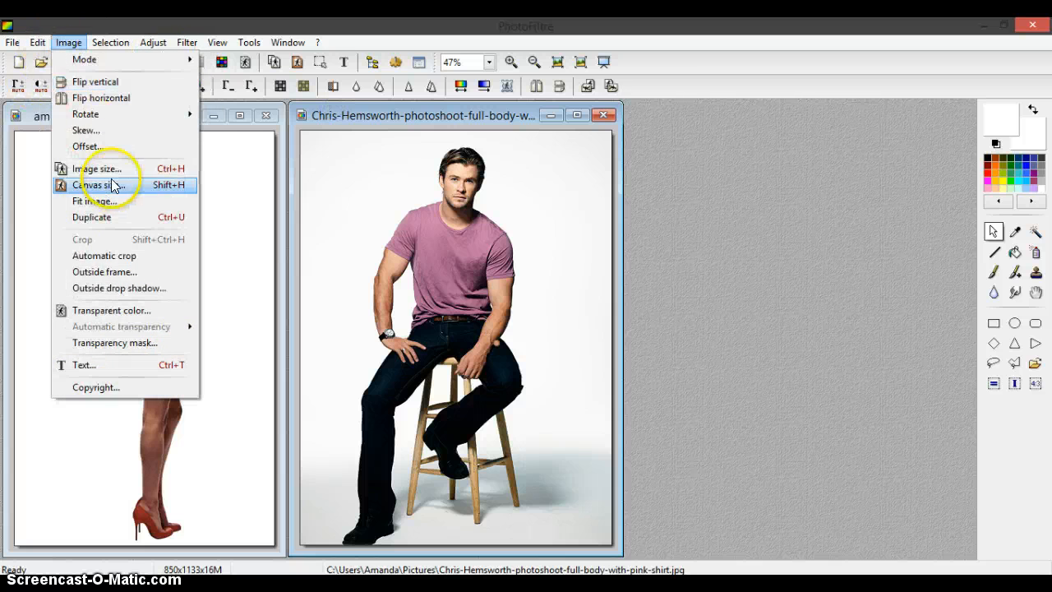
pyautogui.moveTo(38, 42)
pyautogui.click(92, 316)
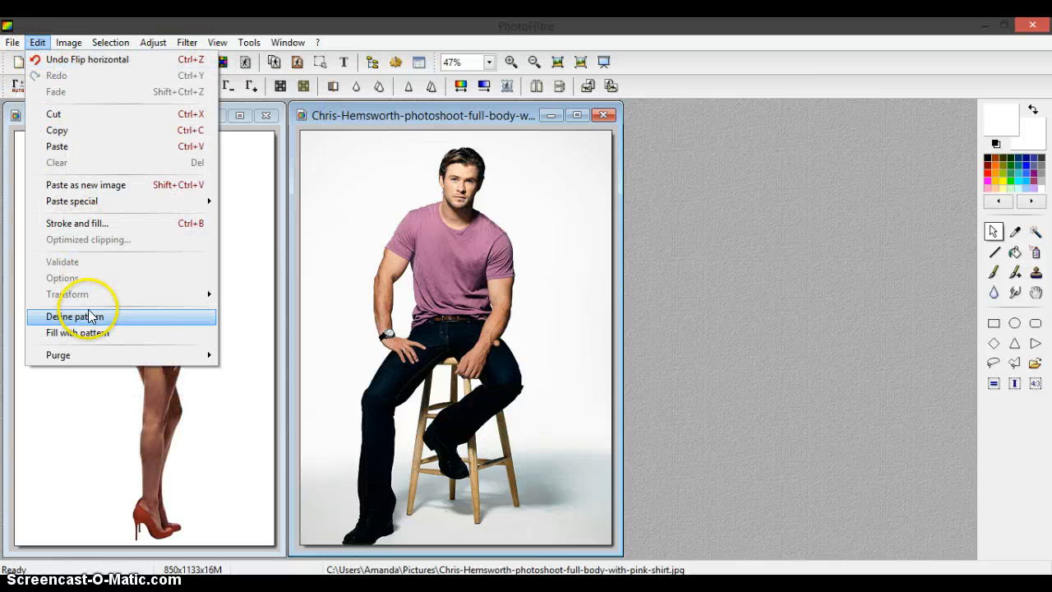
# Copy the selected woman from her photo and paste her into the flipped photo of the man.
pyautogui.click(118, 118)
pyautogui.rightClick(147, 159)
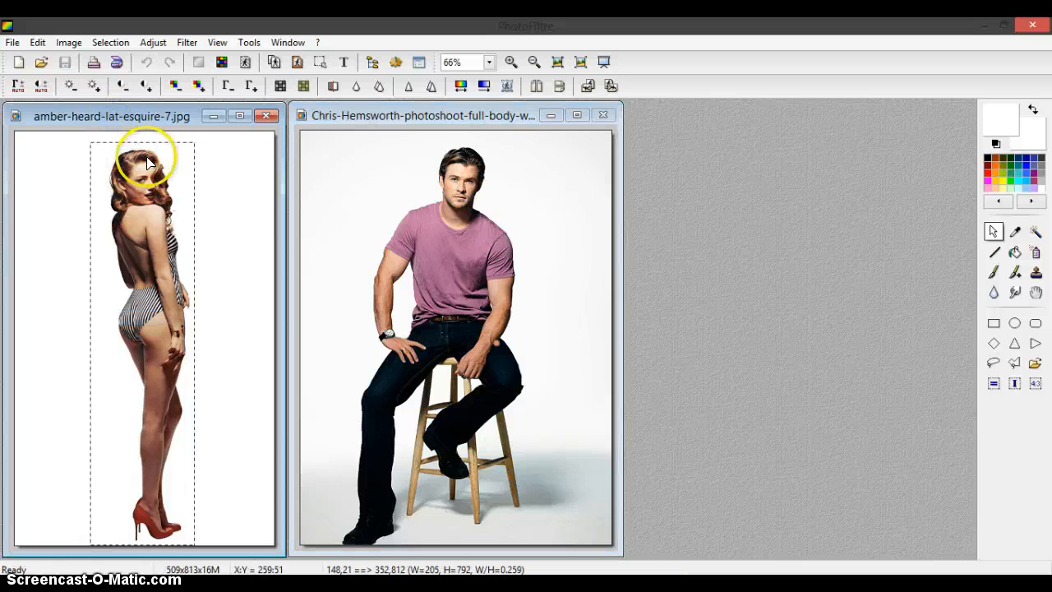
pyautogui.click(187, 223)
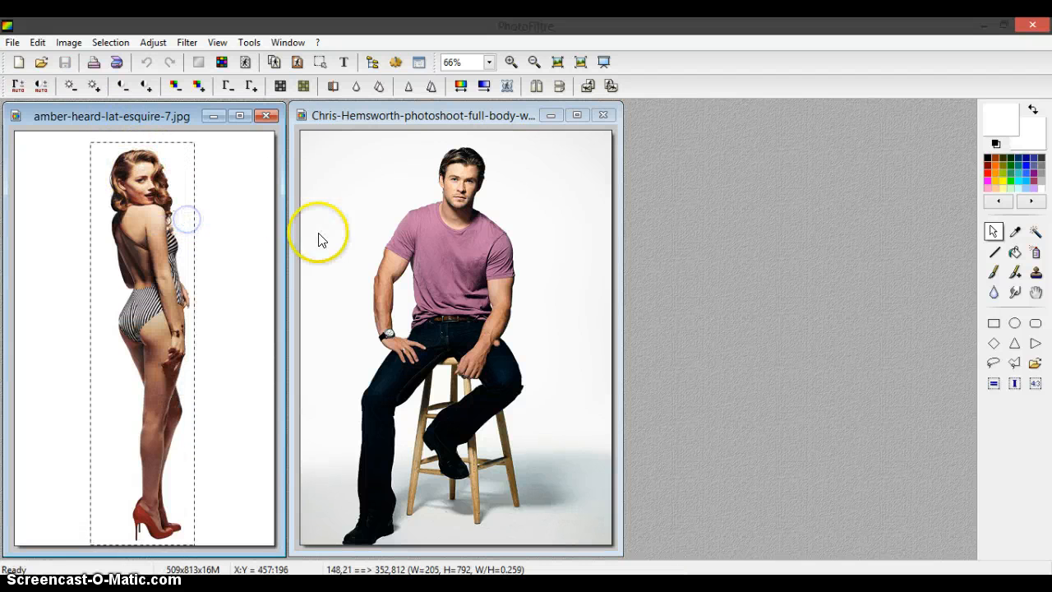
pyautogui.rightClick(367, 220)
pyautogui.click(414, 317)
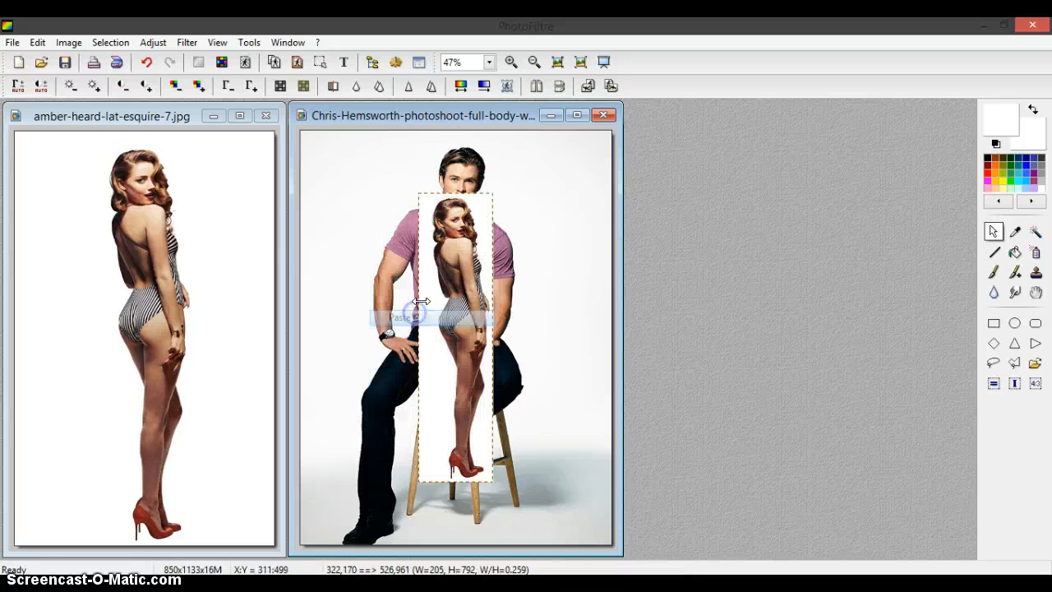
# Move the pasted woman over the man's far side and enlarge her to about 274 × 1076 px.
pyautogui.moveTo(467, 264); pyautogui.dragTo(426, 233)
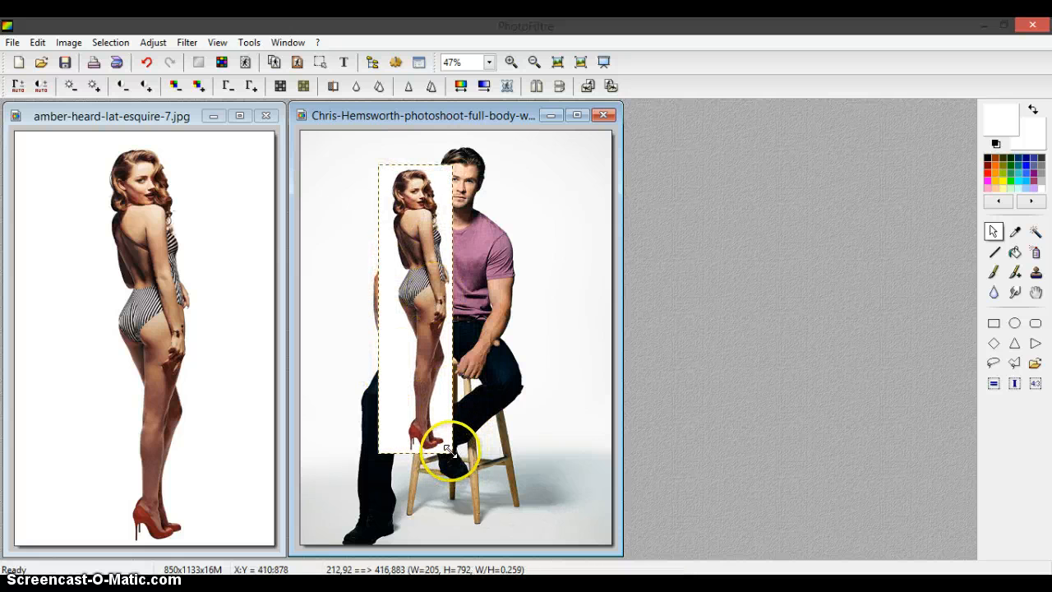
pyautogui.moveTo(451, 451); pyautogui.dragTo(477, 544)
pyautogui.moveTo(430, 389); pyautogui.dragTo(447, 352)
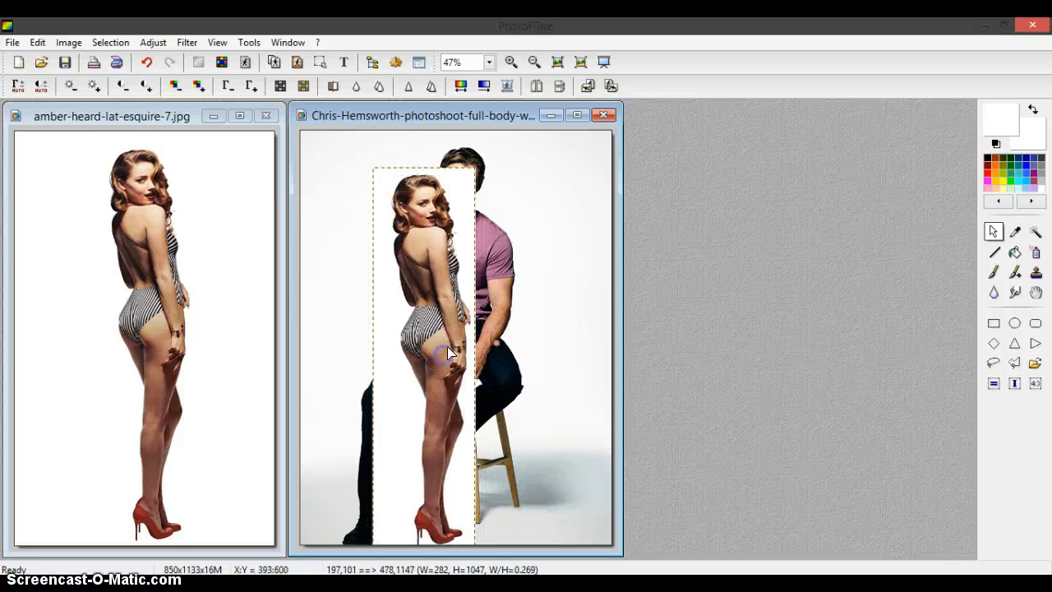
pyautogui.moveTo(472, 167)
pyautogui.mouseDown()
pyautogui.moveTo(463, 162)
pyautogui.moveTo(480, 156)
pyautogui.moveTo(470, 161)
pyautogui.mouseUp()
# Set the pasted woman's opacity to 60%, resize her to about 266 × 1078 px, and align her against the man's body.
pyautogui.doubleClick(468, 170)
pyautogui.moveTo(539, 211); pyautogui.dragTo(531, 212)
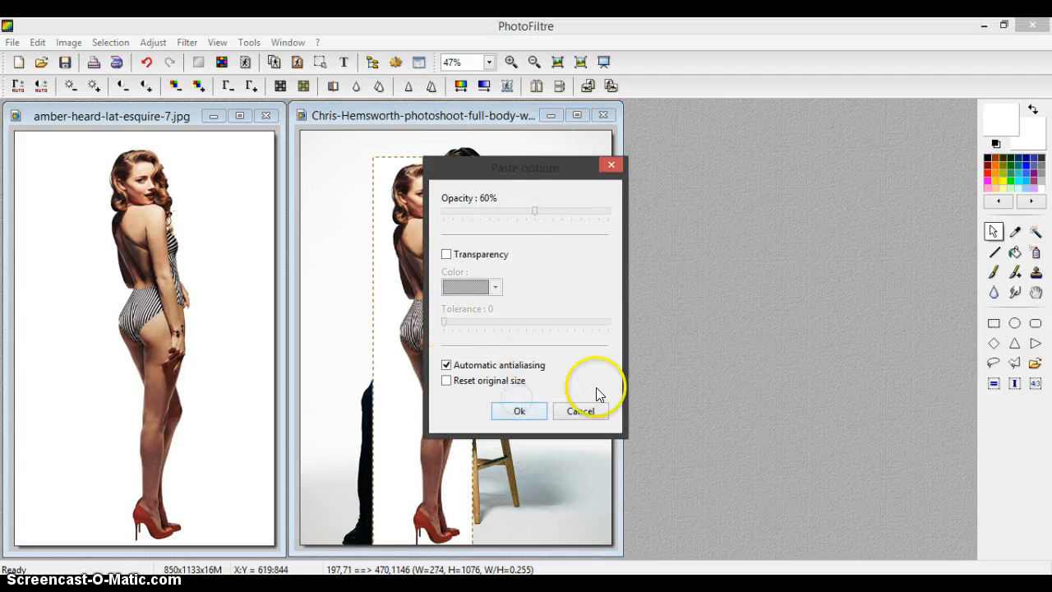
pyautogui.click(536, 416)
pyautogui.moveTo(431, 323); pyautogui.dragTo(434, 333)
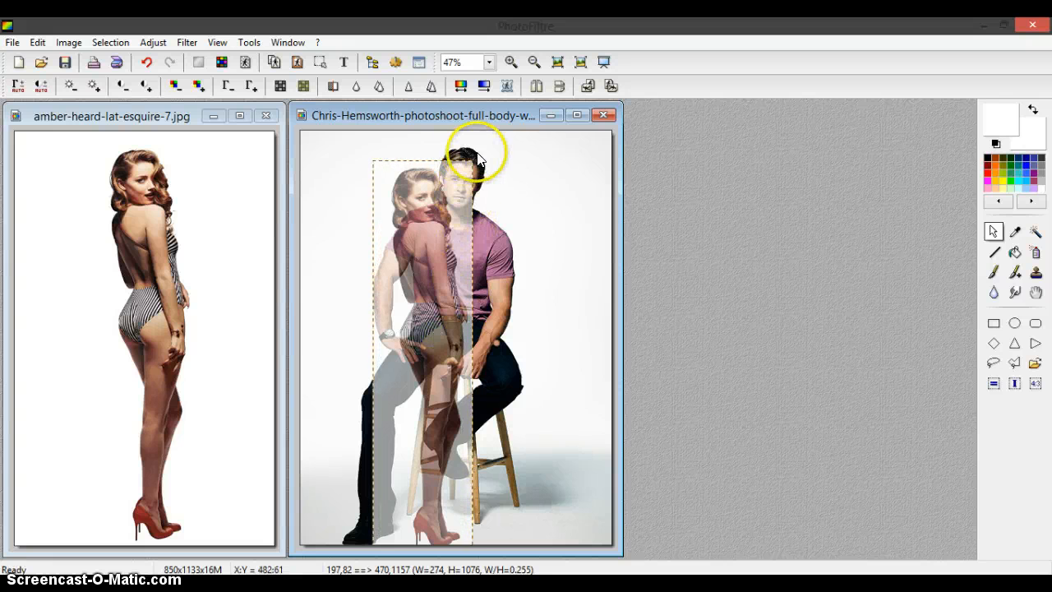
pyautogui.moveTo(471, 160); pyautogui.dragTo(466, 157)
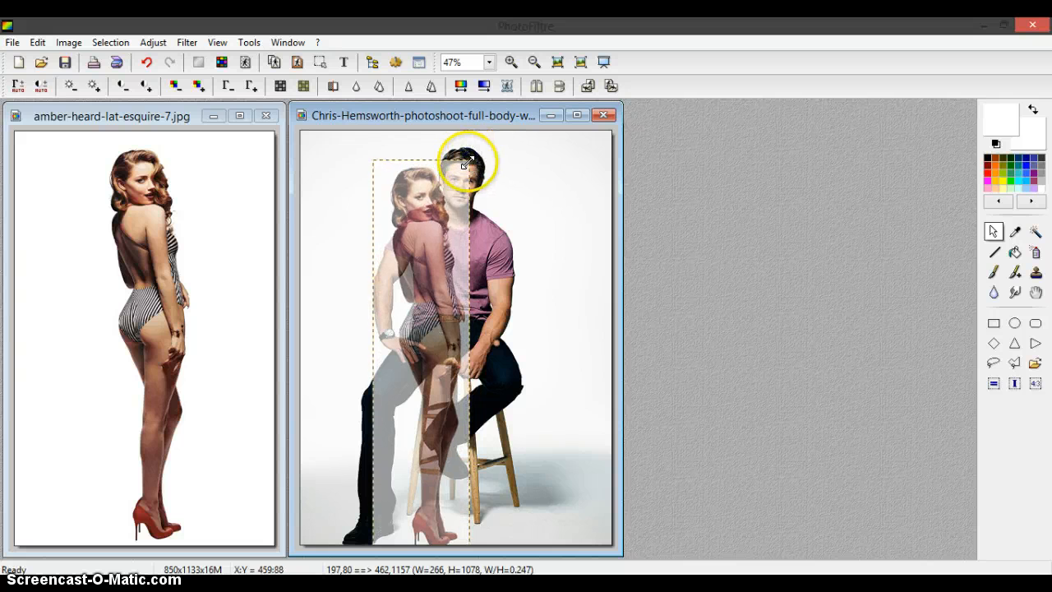
pyautogui.moveTo(465, 177); pyautogui.dragTo(462, 181)
# Restore the pasted woman's opacity to 100% and validate the paste into the photo.
pyautogui.doubleClick(460, 175)
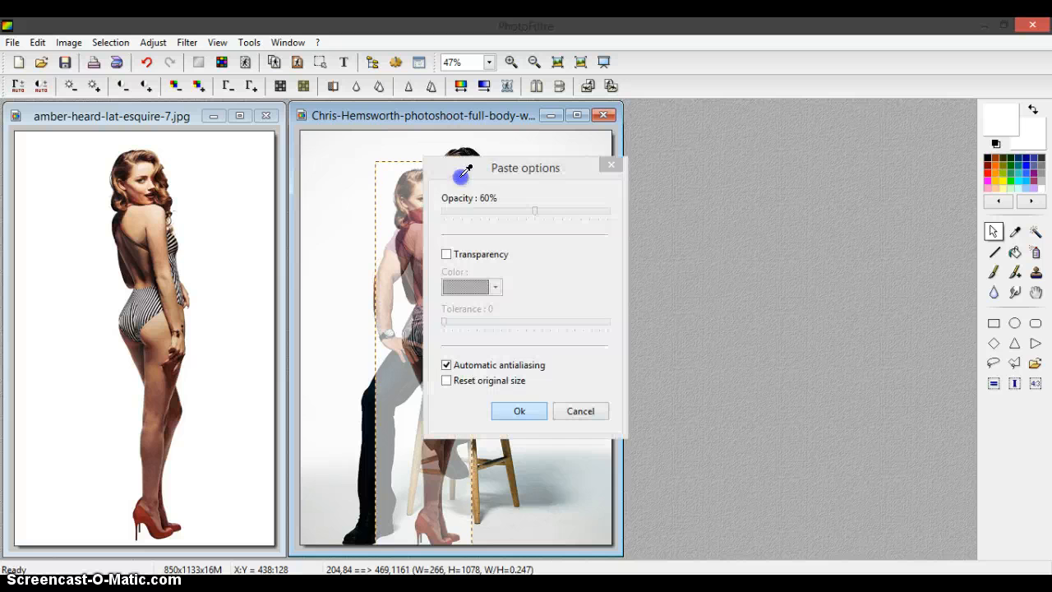
pyautogui.moveTo(535, 211); pyautogui.dragTo(629, 212)
pyautogui.click(533, 403)
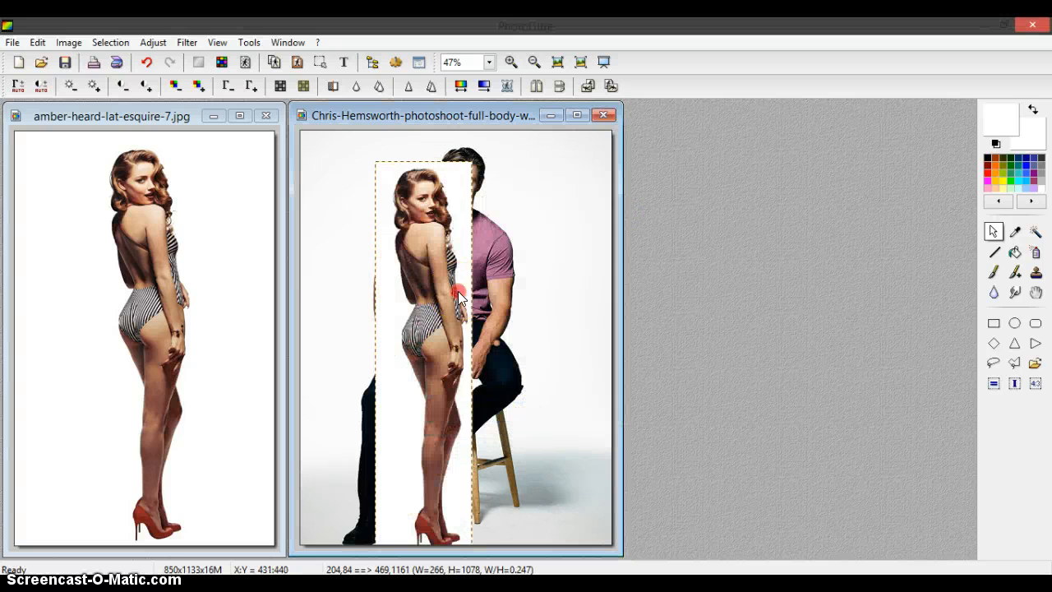
pyautogui.rightClick(460, 293)
pyautogui.click(503, 299)
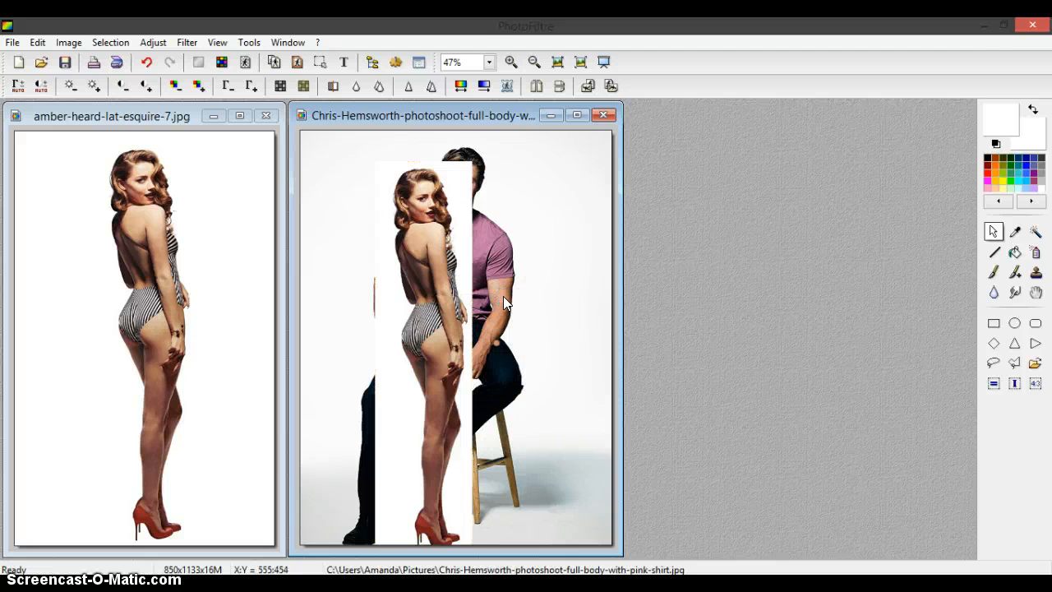
# Set up the Clone stamp to paint with the pattern at a radius of 20.
pyautogui.click(1037, 274)
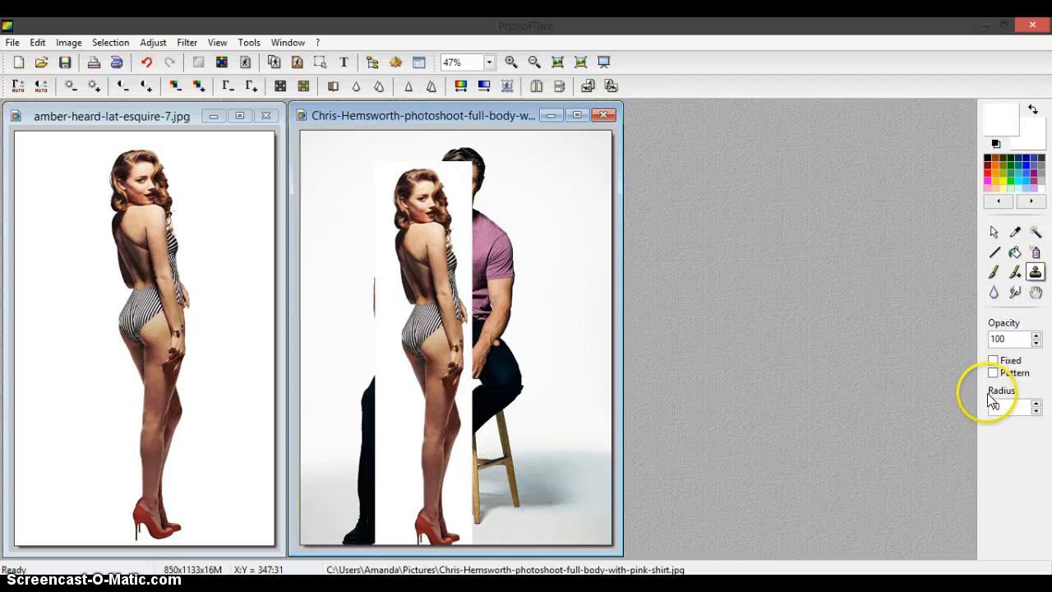
pyautogui.click(997, 367)
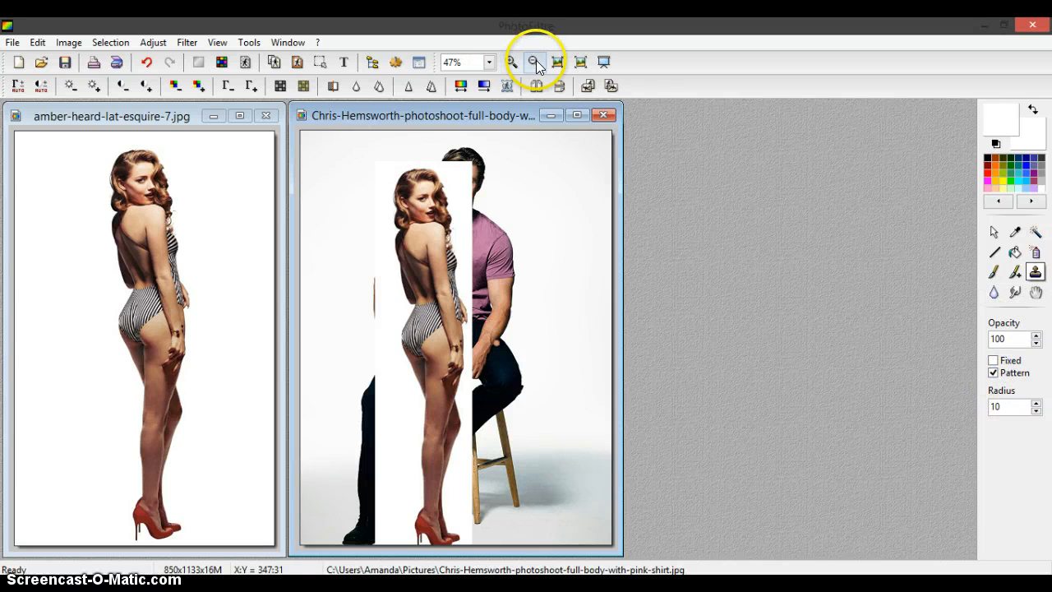
pyautogui.click(509, 62)
pyautogui.click(509, 62)
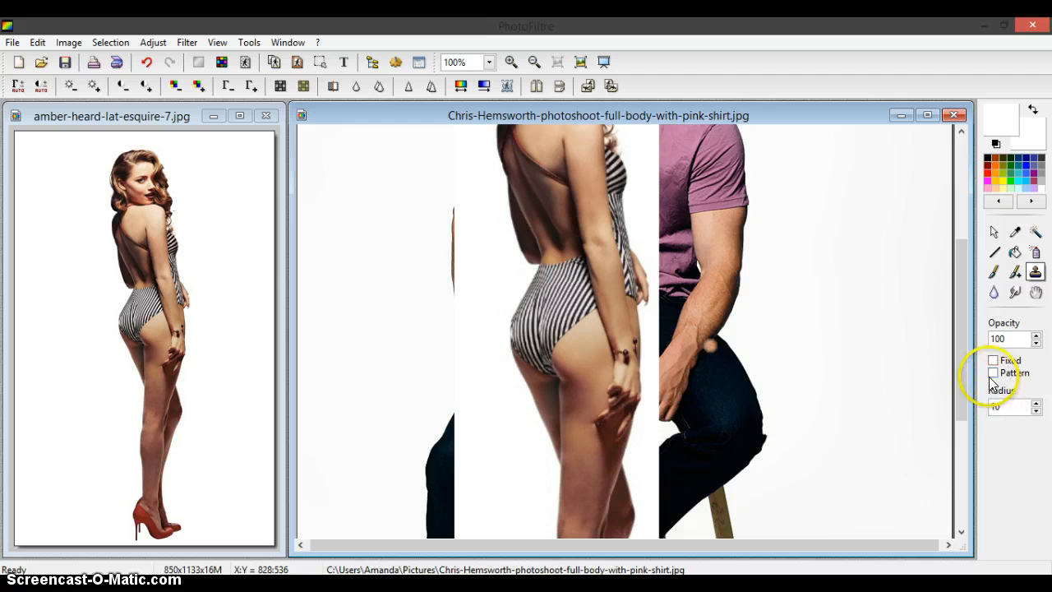
pyautogui.click(1009, 406)
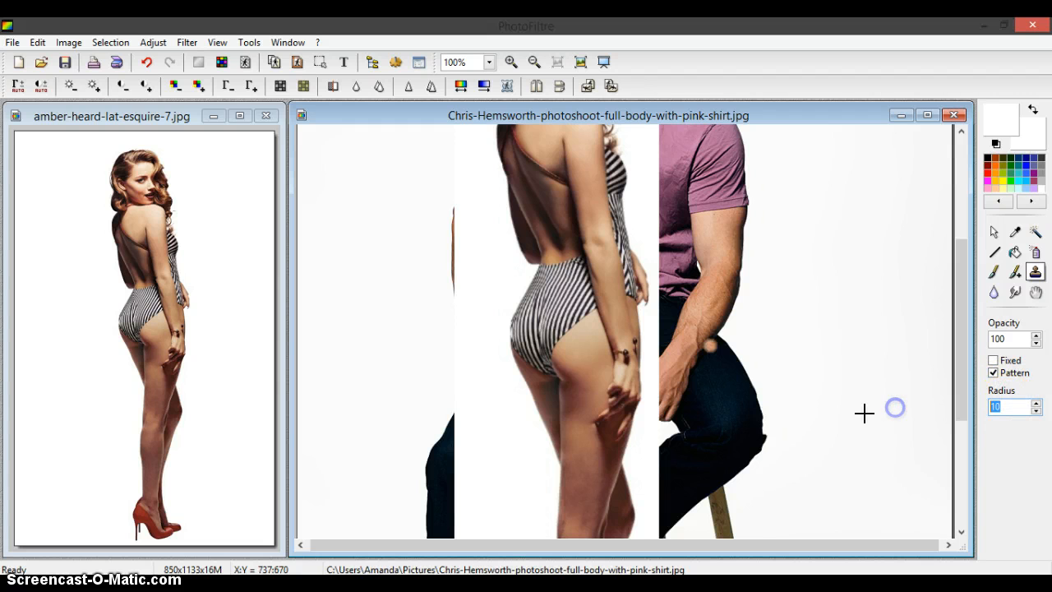
pyautogui.write('20')
# Stamp the pattern over the white area around the woman's head to bring back the man's hair, face and neck.
pyautogui.scroll(-1, 765, 282)
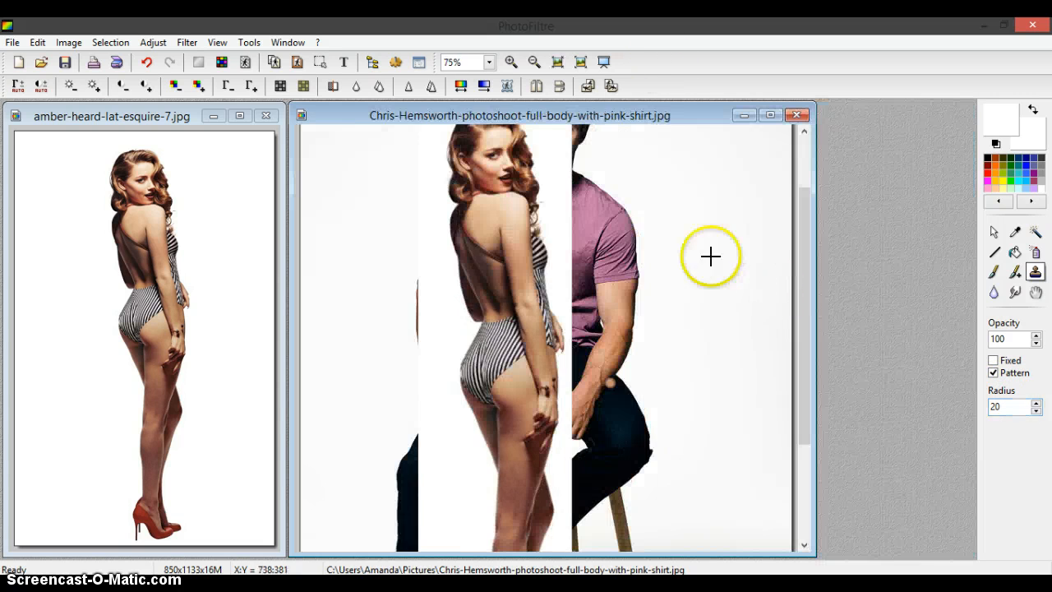
pyautogui.scroll(3, 710, 254)
pyautogui.moveTo(423, 208)
pyautogui.mouseDown()
pyautogui.moveTo(407, 177)
pyautogui.moveTo(416, 230)
pyautogui.moveTo(407, 286)
pyautogui.mouseUp()
pyautogui.scroll(-2, 407, 286)
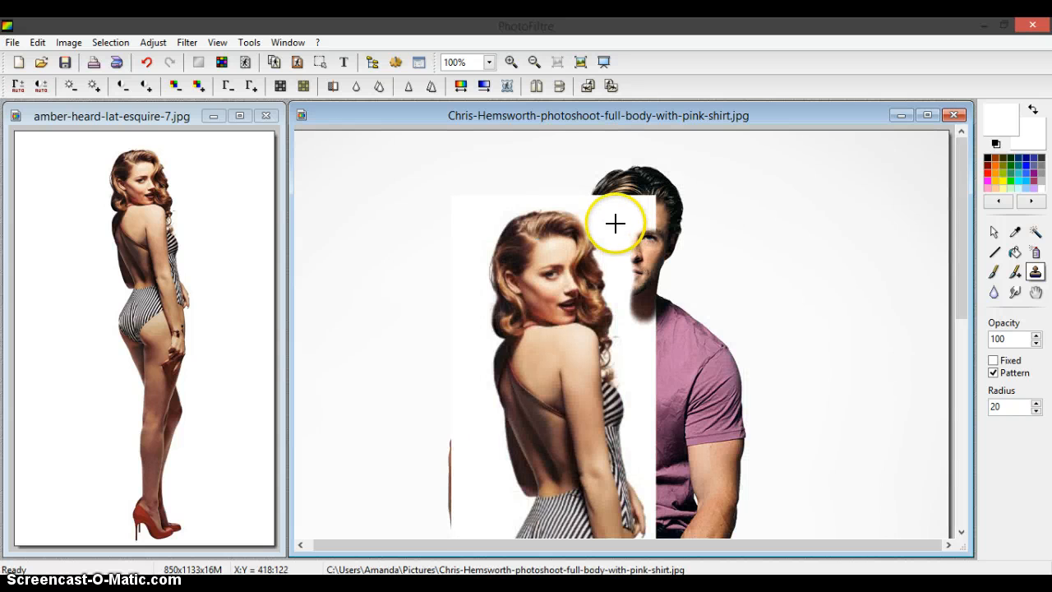
pyautogui.scroll(2, 619, 226)
pyautogui.moveTo(637, 272)
pyautogui.mouseDown()
pyautogui.moveTo(573, 258)
pyautogui.moveTo(585, 314)
pyautogui.moveTo(618, 360)
pyautogui.moveTo(604, 382)
pyautogui.moveTo(640, 266)
pyautogui.moveTo(667, 254)
pyautogui.moveTo(690, 321)
pyautogui.moveTo(656, 369)
pyautogui.moveTo(654, 274)
pyautogui.moveTo(660, 294)
pyautogui.moveTo(640, 421)
pyautogui.mouseUp()
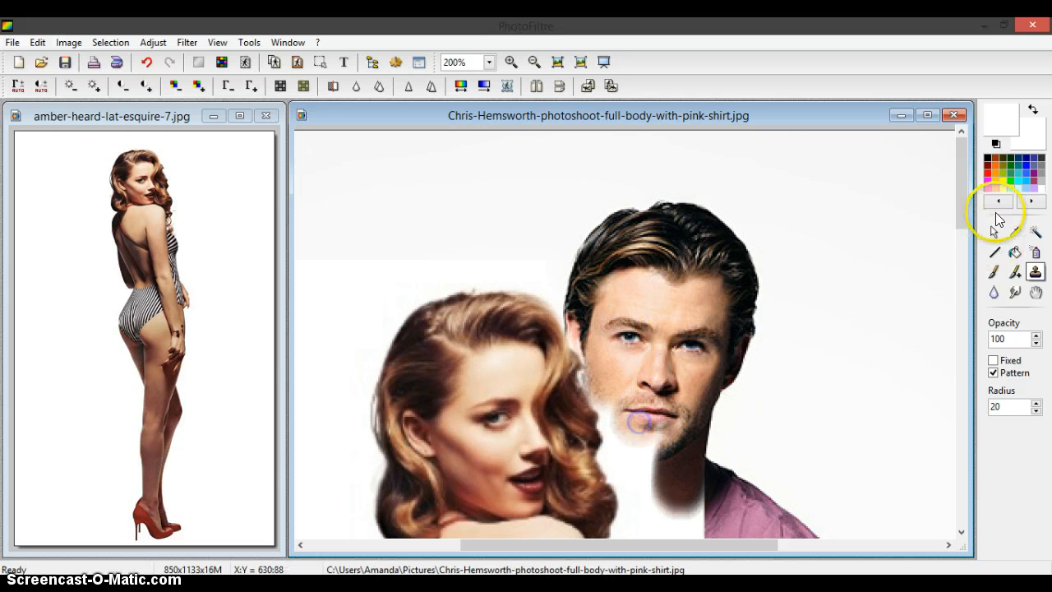
pyautogui.scroll(-3, 966, 166)
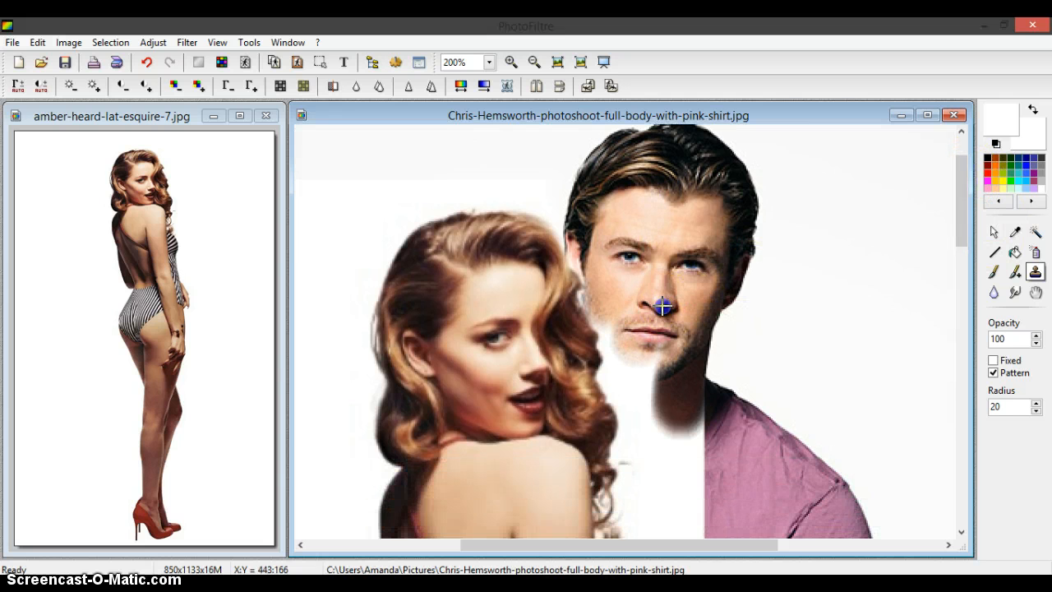
pyautogui.moveTo(626, 330); pyautogui.dragTo(629, 382)
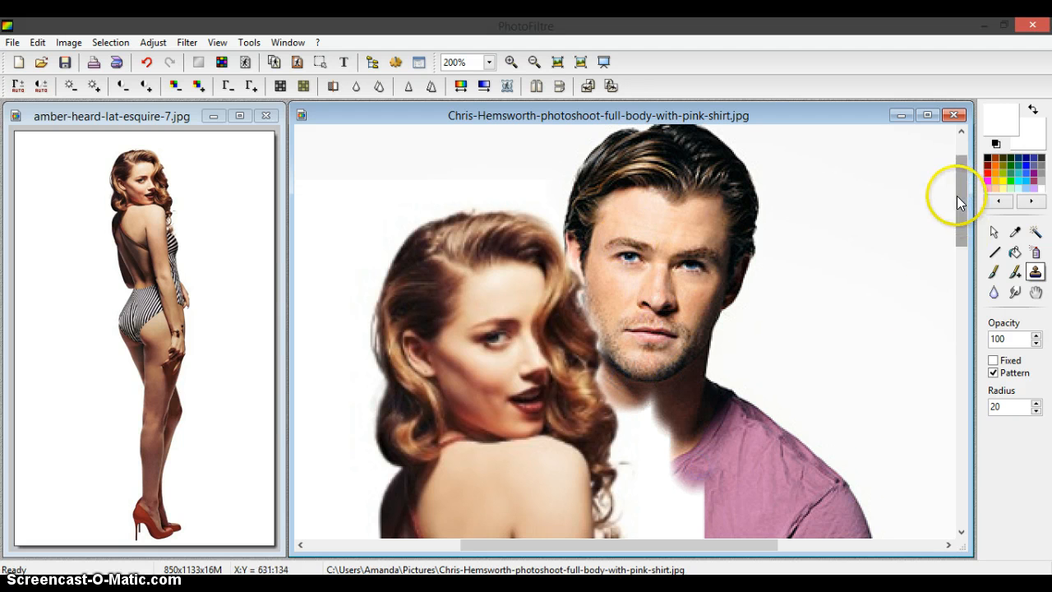
# Stamp the pattern over the white strip along the woman's arm to bring back the man's pink shirt down to her hand.
pyautogui.scroll(-4, 968, 264)
pyautogui.scroll(-7, 969, 271)
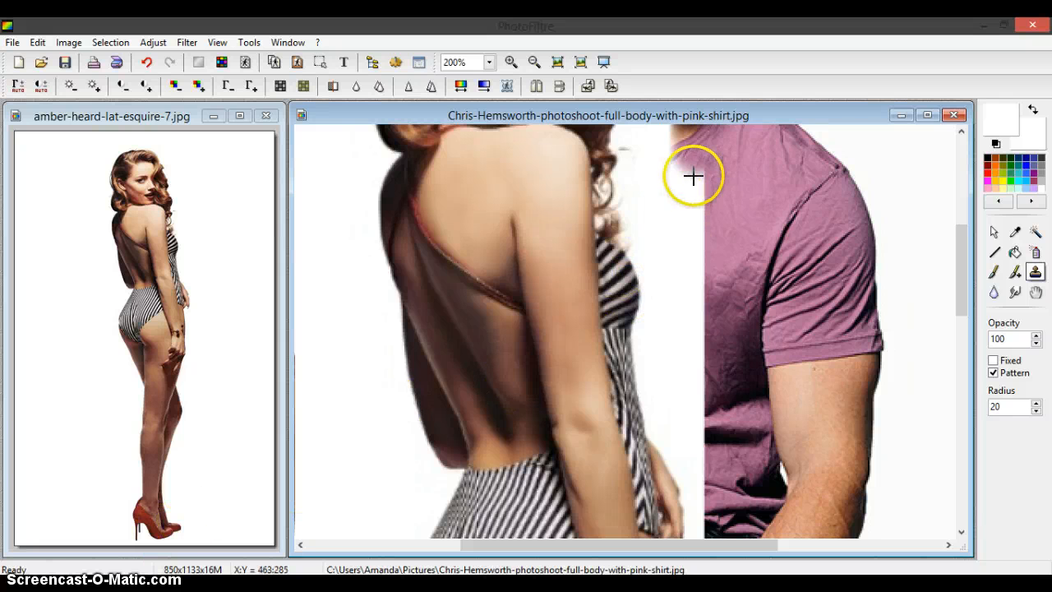
pyautogui.moveTo(693, 166)
pyautogui.mouseDown()
pyautogui.moveTo(699, 275)
pyautogui.moveTo(683, 408)
pyautogui.moveTo(663, 396)
pyautogui.mouseUp()
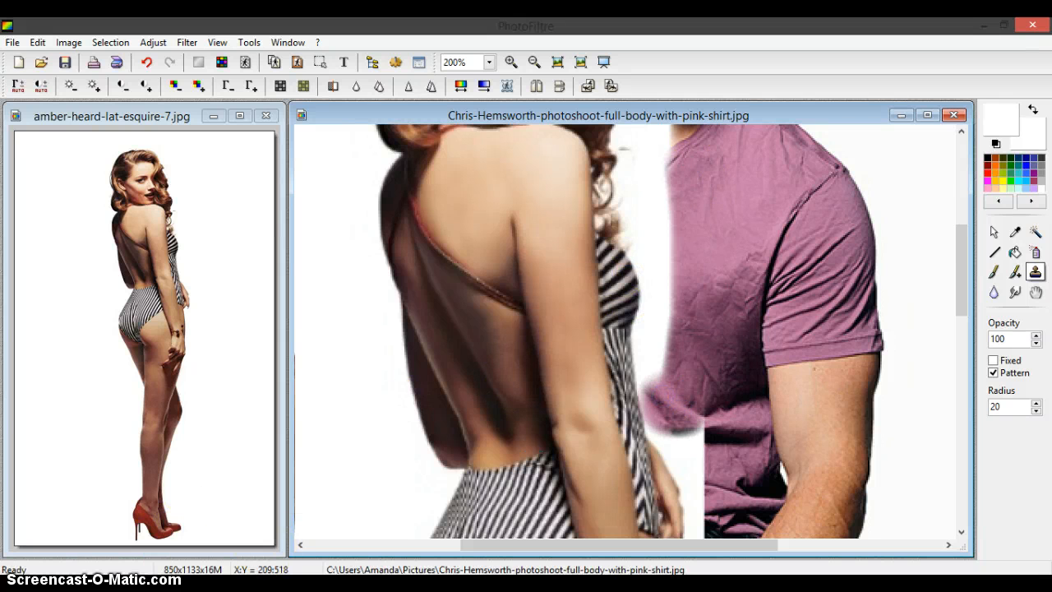
pyautogui.moveTo(710, 244)
pyautogui.mouseDown()
pyautogui.moveTo(688, 249)
pyautogui.moveTo(658, 192)
pyautogui.moveTo(652, 143)
pyautogui.moveTo(634, 195)
pyautogui.mouseUp()
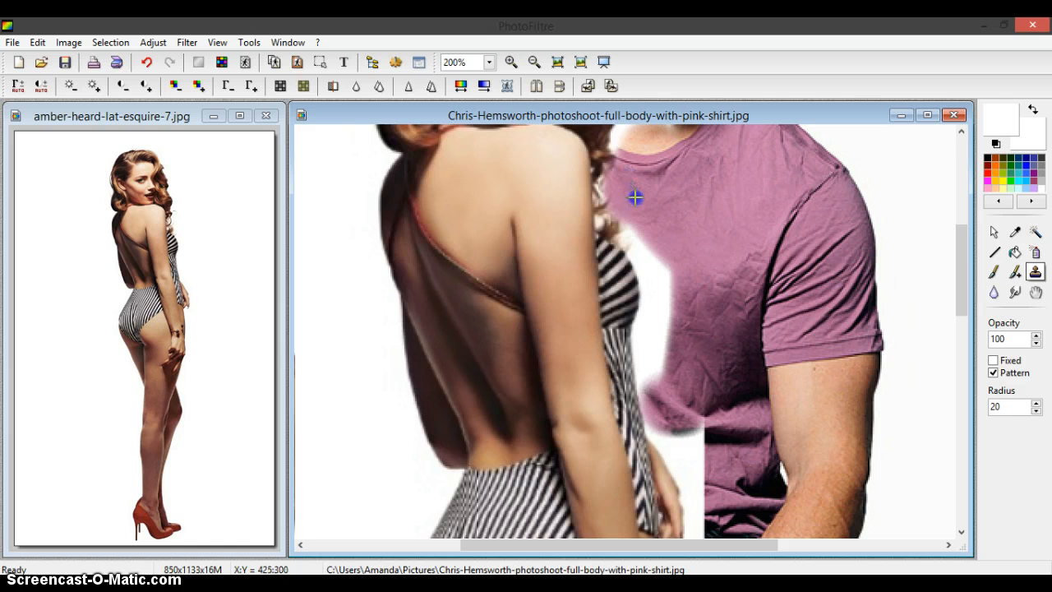
pyautogui.moveTo(962, 235); pyautogui.dragTo(963, 261)
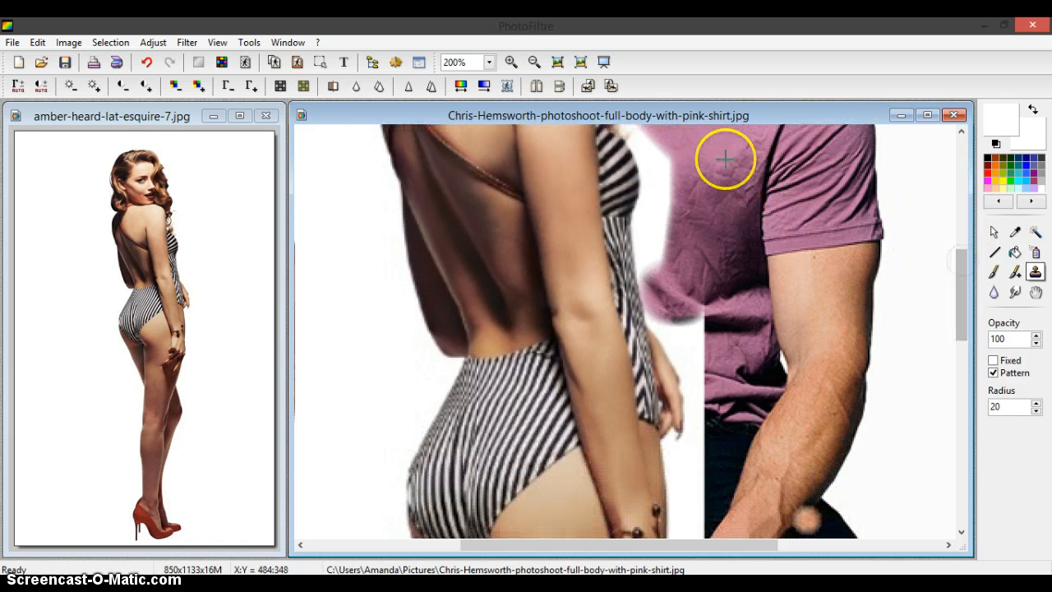
pyautogui.moveTo(679, 149); pyautogui.dragTo(658, 240)
pyautogui.moveTo(669, 290)
pyautogui.mouseDown()
pyautogui.moveTo(672, 320)
pyautogui.moveTo(667, 230)
pyautogui.moveTo(698, 364)
pyautogui.mouseUp()
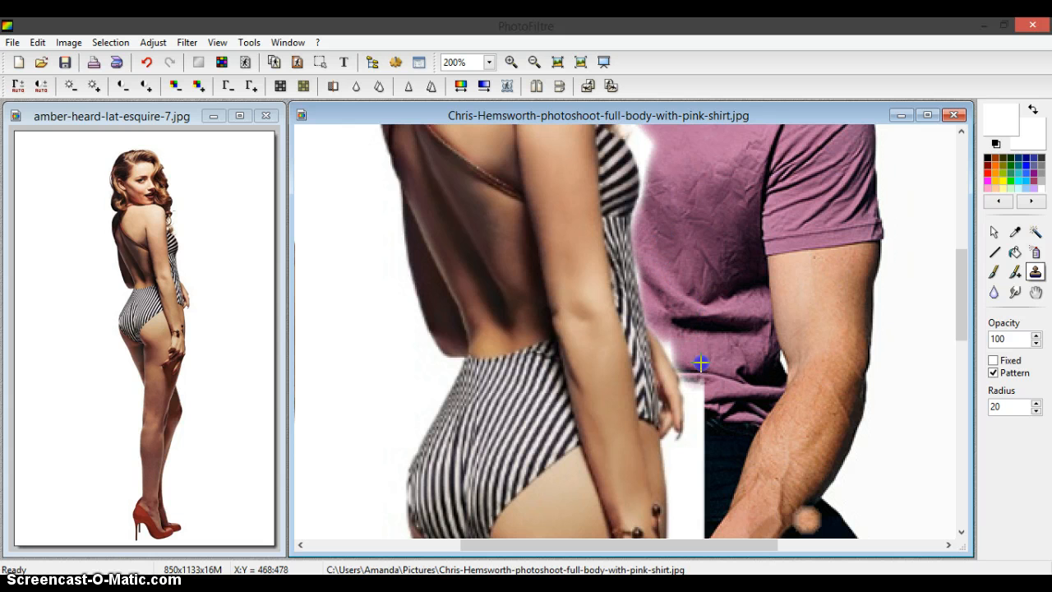
# Stamp the pattern beside the woman's lower legs to bring back the stool leg, the man's boot and the floor shadow.
pyautogui.moveTo(960, 263)
pyautogui.mouseDown()
pyautogui.moveTo(977, 400)
pyautogui.moveTo(1019, 460)
pyautogui.moveTo(974, 526)
pyautogui.mouseUp()
pyautogui.moveTo(709, 329)
pyautogui.mouseDown()
pyautogui.moveTo(696, 394)
pyautogui.moveTo(697, 505)
pyautogui.mouseUp()
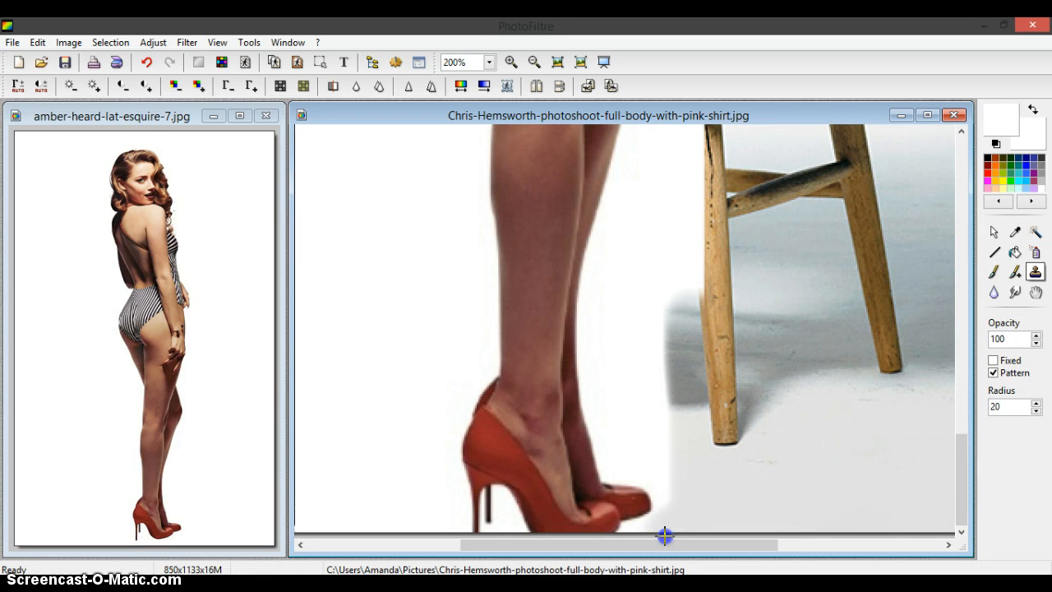
pyautogui.moveTo(661, 410)
pyautogui.mouseDown()
pyautogui.moveTo(660, 400)
pyautogui.moveTo(662, 410)
pyautogui.moveTo(705, 411)
pyautogui.moveTo(687, 162)
pyautogui.mouseUp()
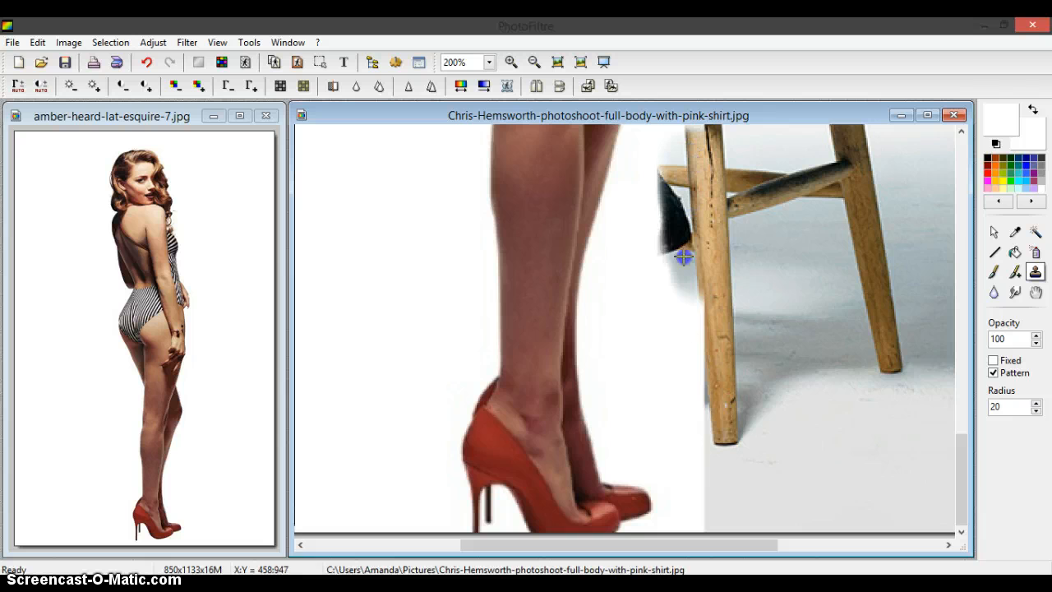
pyautogui.moveTo(684, 256)
pyautogui.mouseDown()
pyautogui.moveTo(672, 325)
pyautogui.moveTo(683, 312)
pyautogui.moveTo(695, 536)
pyautogui.mouseUp()
# Stamp the pattern over the white area behind the woman's calves to start bringing back the man's dark lower trouser leg.
pyautogui.click(390, 191)
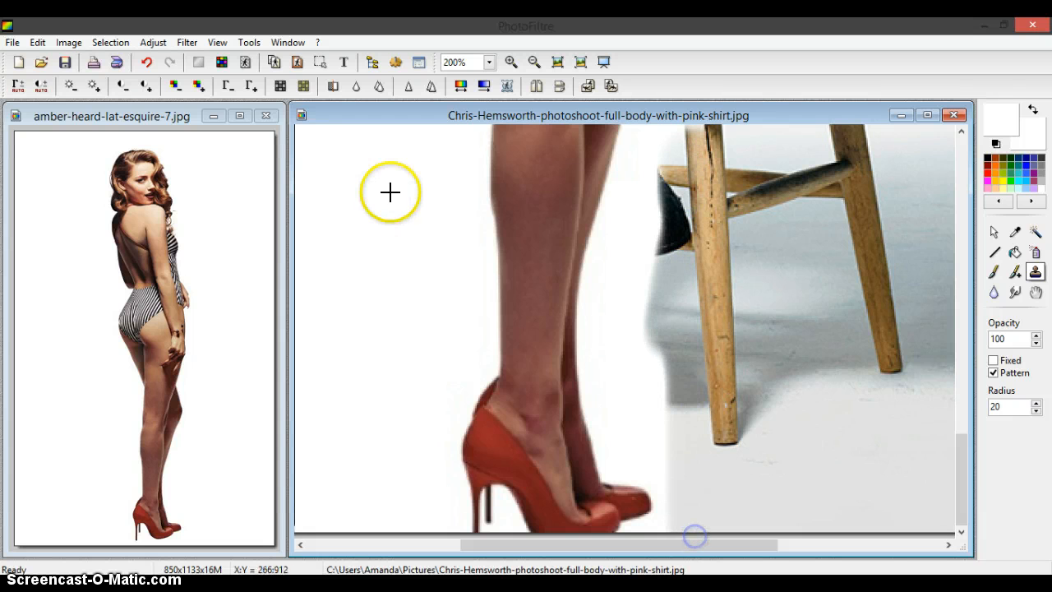
pyautogui.moveTo(389, 192)
pyautogui.mouseDown()
pyautogui.moveTo(370, 156)
pyautogui.moveTo(341, 317)
pyautogui.moveTo(323, 212)
pyautogui.mouseUp()
pyautogui.click(458, 534)
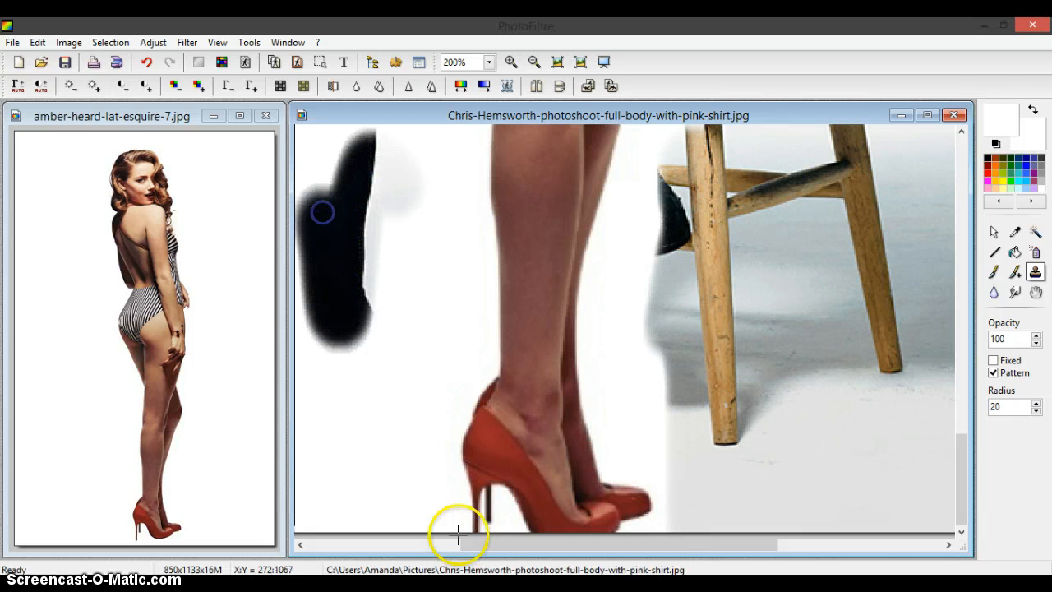
pyautogui.moveTo(604, 545); pyautogui.dragTo(564, 545)
pyautogui.moveTo(388, 176); pyautogui.dragTo(385, 464)
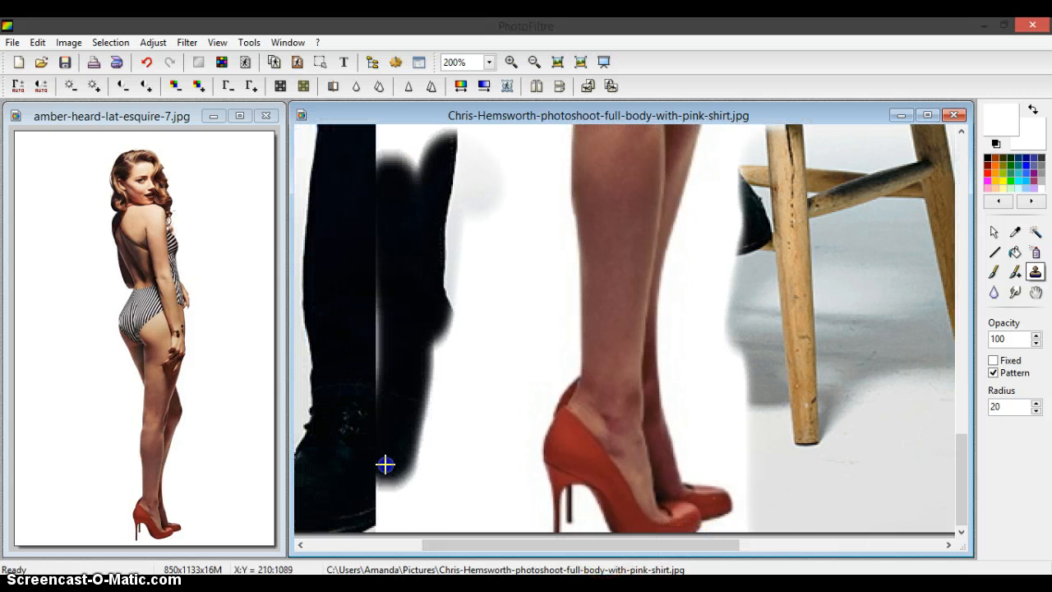
# Set the stamp radius to 40 and bring back the man's shin, boot, rear stool leg and floor behind the woman's legs.
pyautogui.doubleClick(1001, 407)
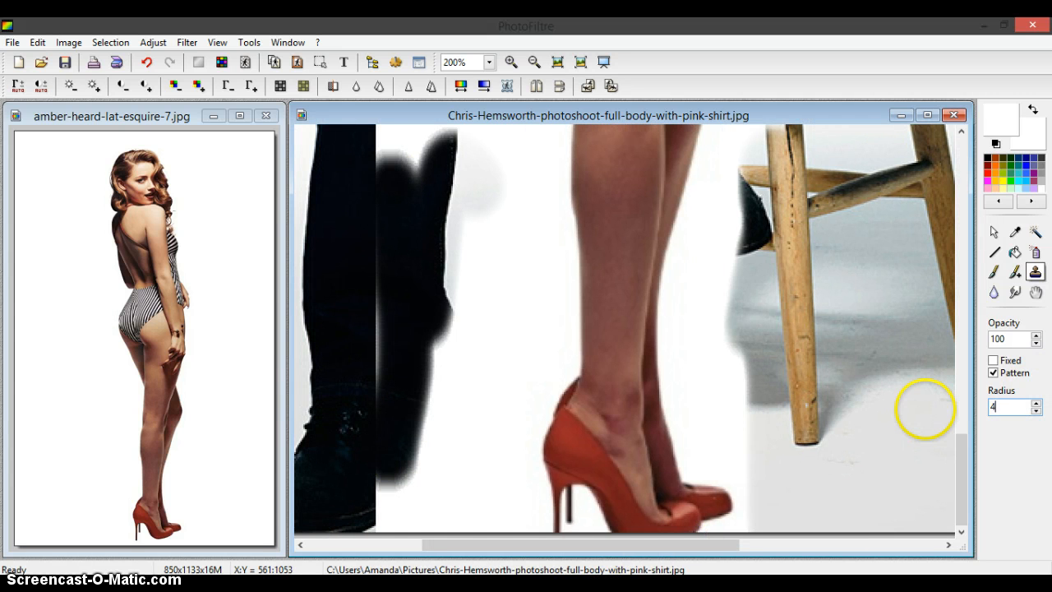
pyautogui.moveTo(415, 168)
pyautogui.mouseDown()
pyautogui.moveTo(390, 166)
pyautogui.moveTo(429, 157)
pyautogui.moveTo(497, 240)
pyautogui.moveTo(487, 271)
pyautogui.moveTo(429, 340)
pyautogui.moveTo(398, 501)
pyautogui.mouseUp()
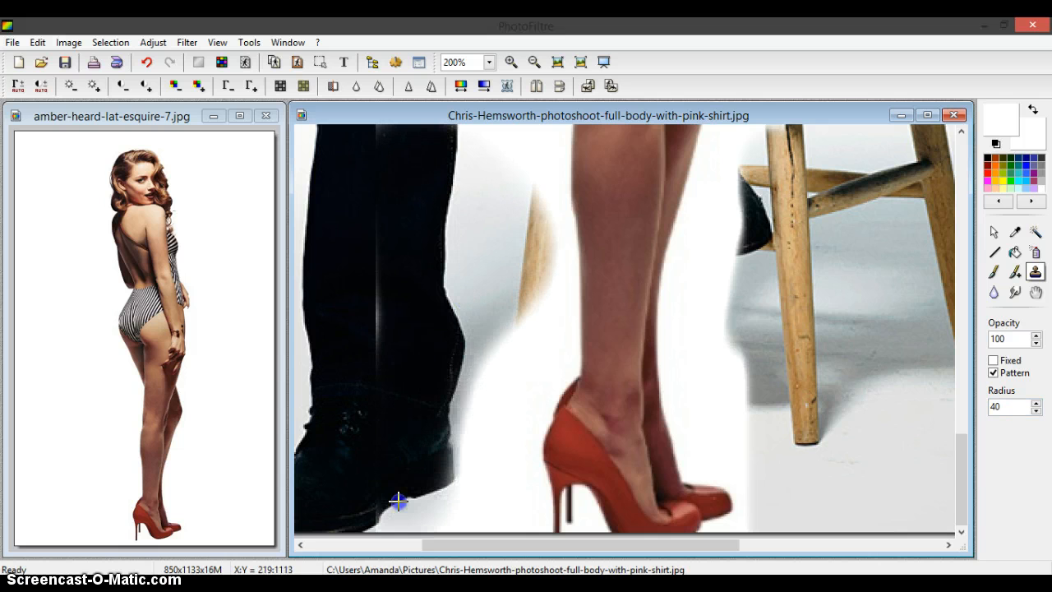
pyautogui.moveTo(387, 543)
pyautogui.mouseDown()
pyautogui.moveTo(518, 314)
pyautogui.moveTo(484, 410)
pyautogui.moveTo(477, 504)
pyautogui.mouseUp()
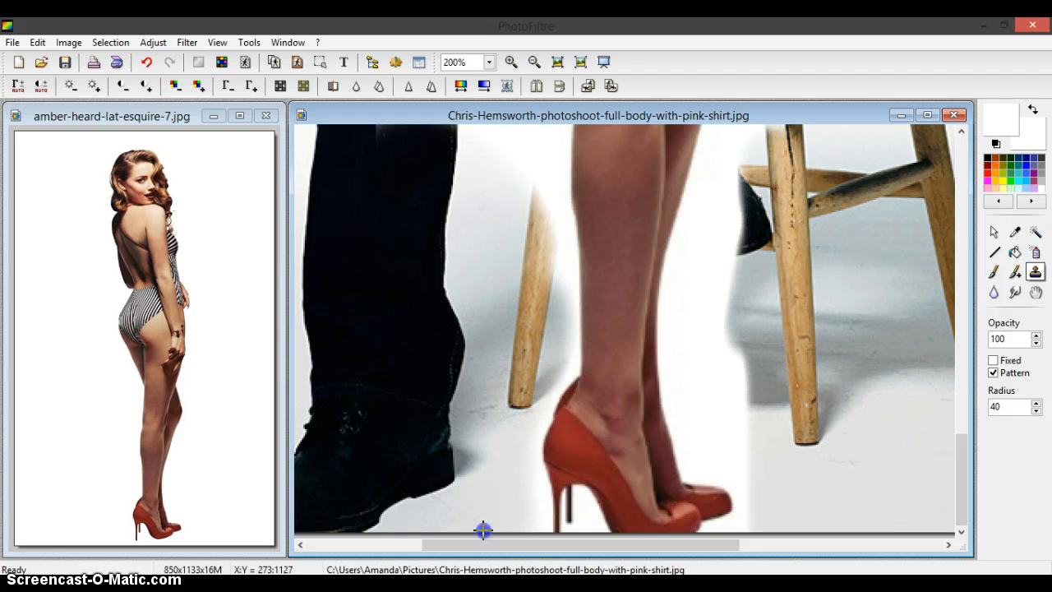
# Stamp the pattern behind the woman's thighs to bring back the man's knee and upper trouser leg down to the shin.
pyautogui.moveTo(961, 450); pyautogui.dragTo(957, 386)
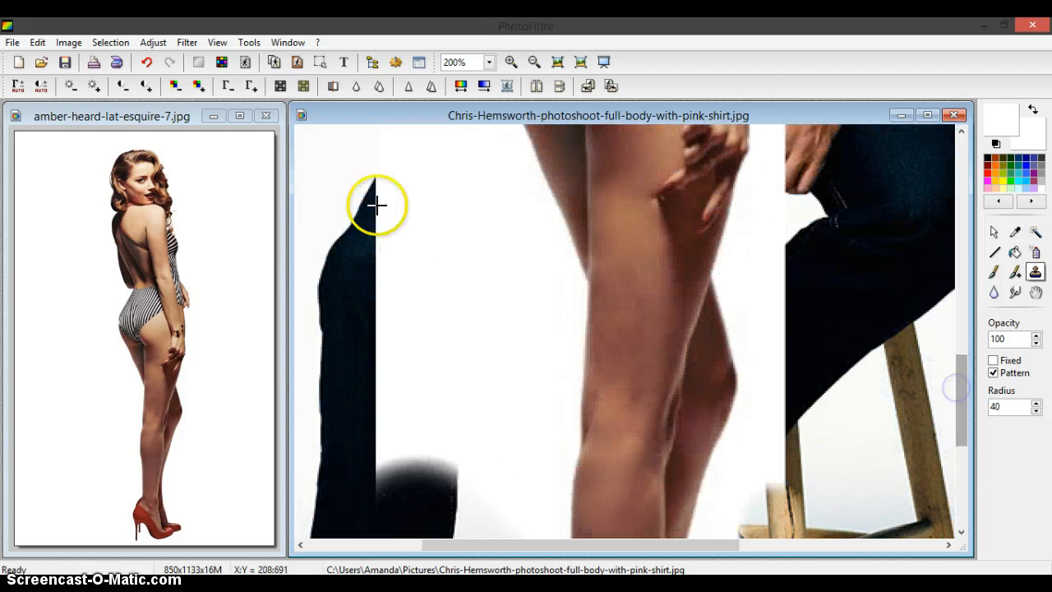
pyautogui.moveTo(375, 205)
pyautogui.mouseDown()
pyautogui.moveTo(410, 194)
pyautogui.moveTo(452, 214)
pyautogui.moveTo(507, 293)
pyautogui.moveTo(496, 443)
pyautogui.moveTo(477, 506)
pyautogui.moveTo(389, 390)
pyautogui.moveTo(392, 230)
pyautogui.moveTo(428, 362)
pyautogui.moveTo(405, 408)
pyautogui.mouseUp()
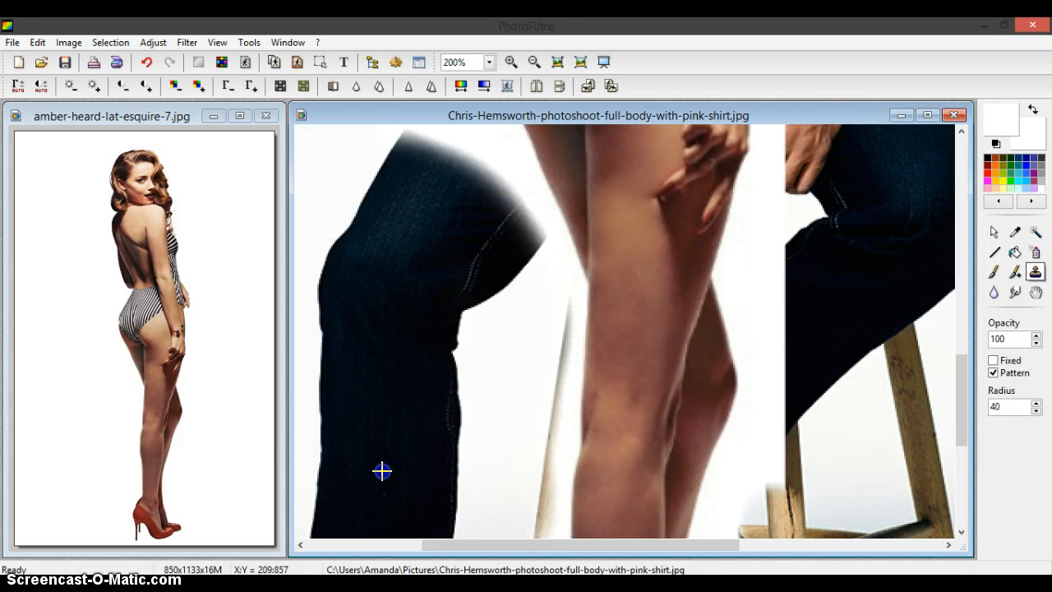
pyautogui.scroll(-3, 500, 367)
pyautogui.scroll(1, 480, 368)
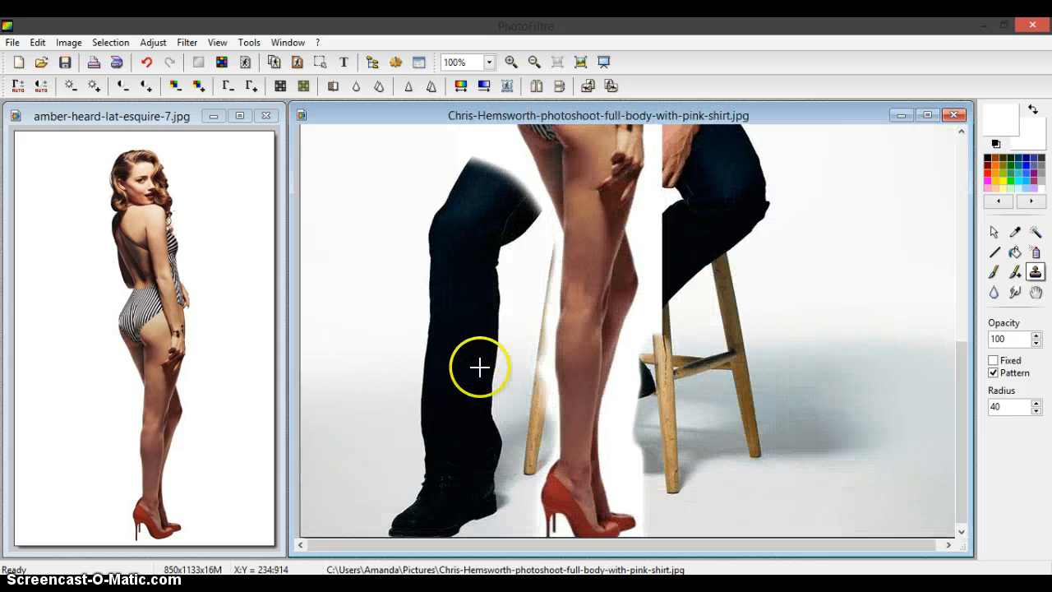
# Stamp the pattern behind the woman's back and hips to bring back the man's forearm, watch, hand and thigh.
pyautogui.moveTo(963, 365); pyautogui.dragTo(954, 284)
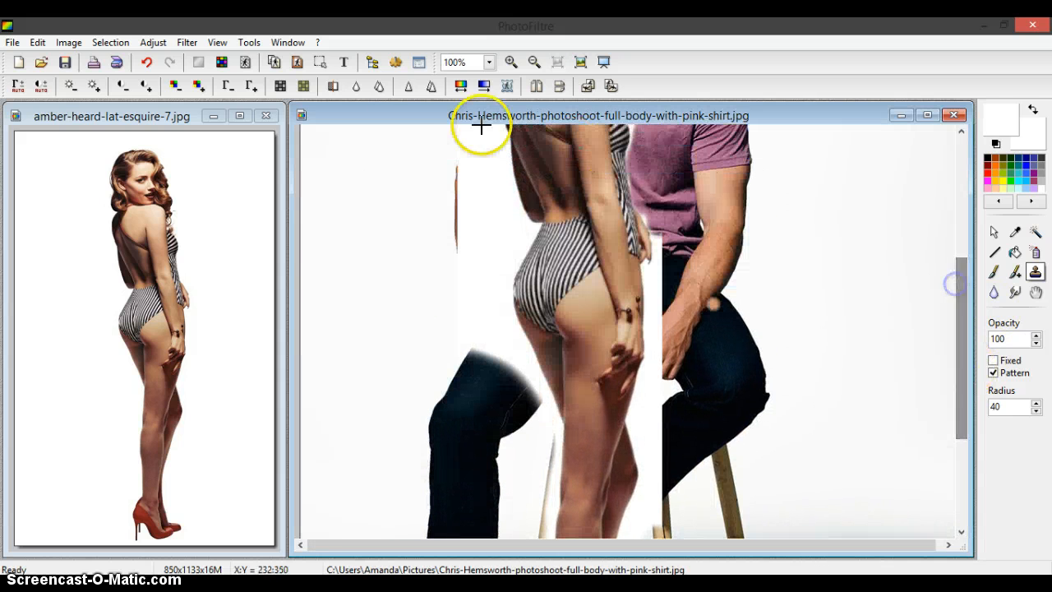
pyautogui.moveTo(466, 163); pyautogui.dragTo(471, 194)
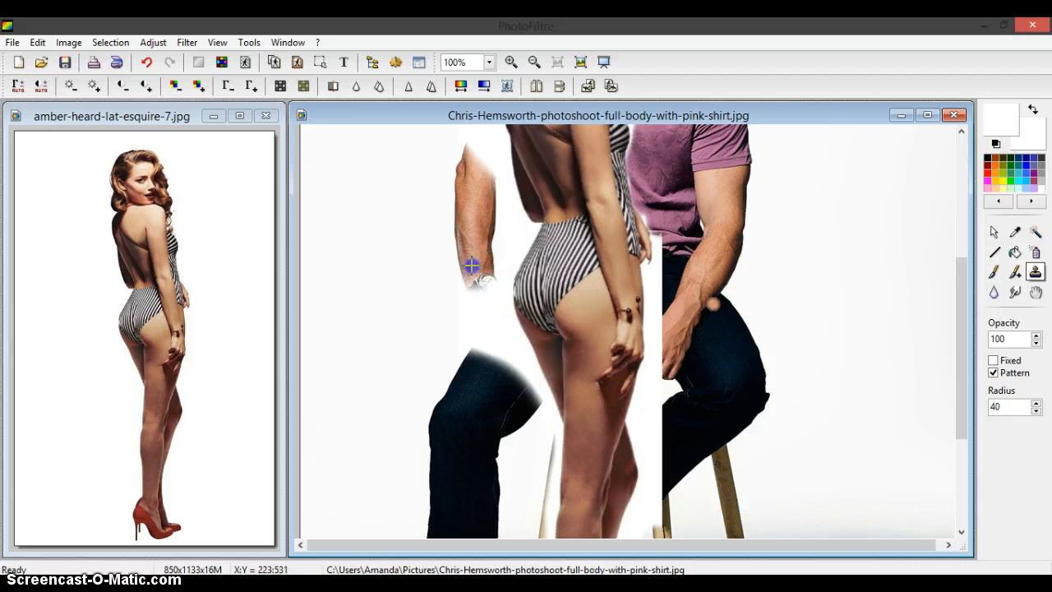
pyautogui.moveTo(413, 466)
pyautogui.mouseDown()
pyautogui.moveTo(470, 417)
pyautogui.moveTo(468, 269)
pyautogui.moveTo(489, 303)
pyautogui.moveTo(483, 326)
pyautogui.moveTo(509, 385)
pyautogui.mouseUp()
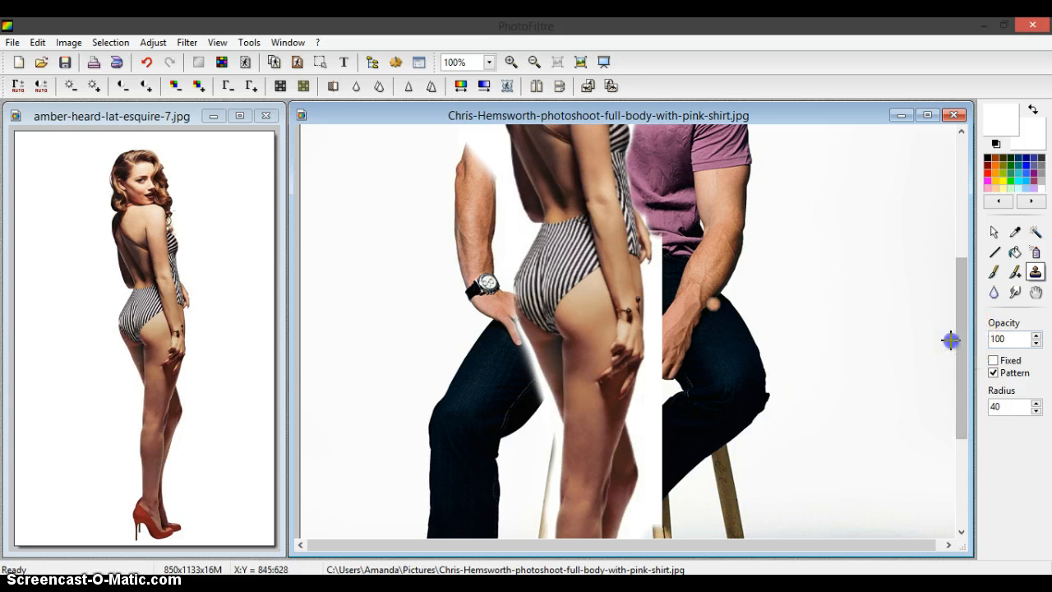
# Set the stamp radius to 15 and stamp over the white gap beneath the man's chin to bring back his neck.
pyautogui.moveTo(957, 319); pyautogui.dragTo(956, 237)
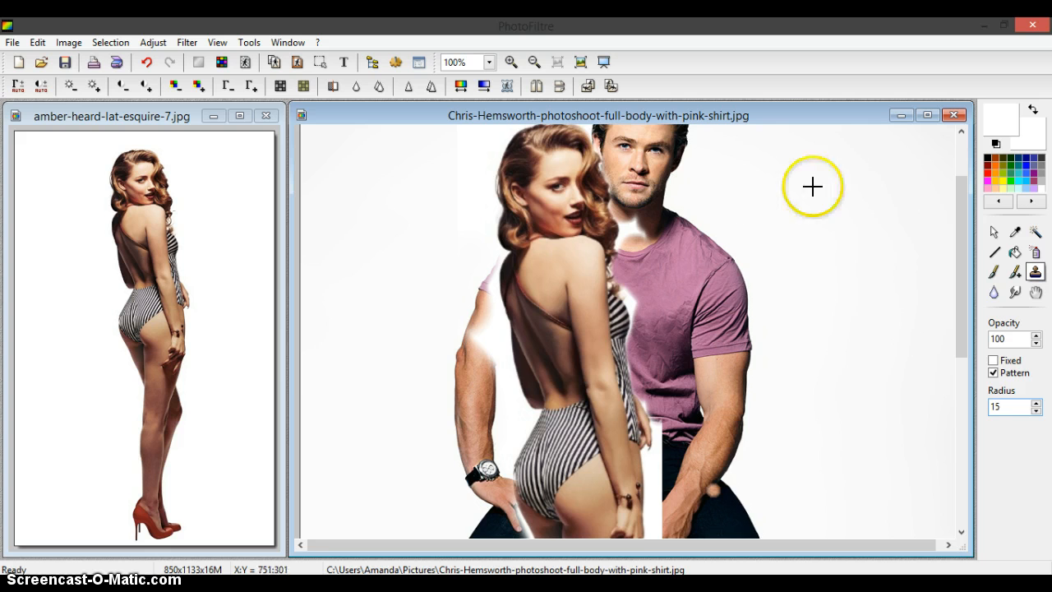
pyautogui.scroll(4, 510, 266)
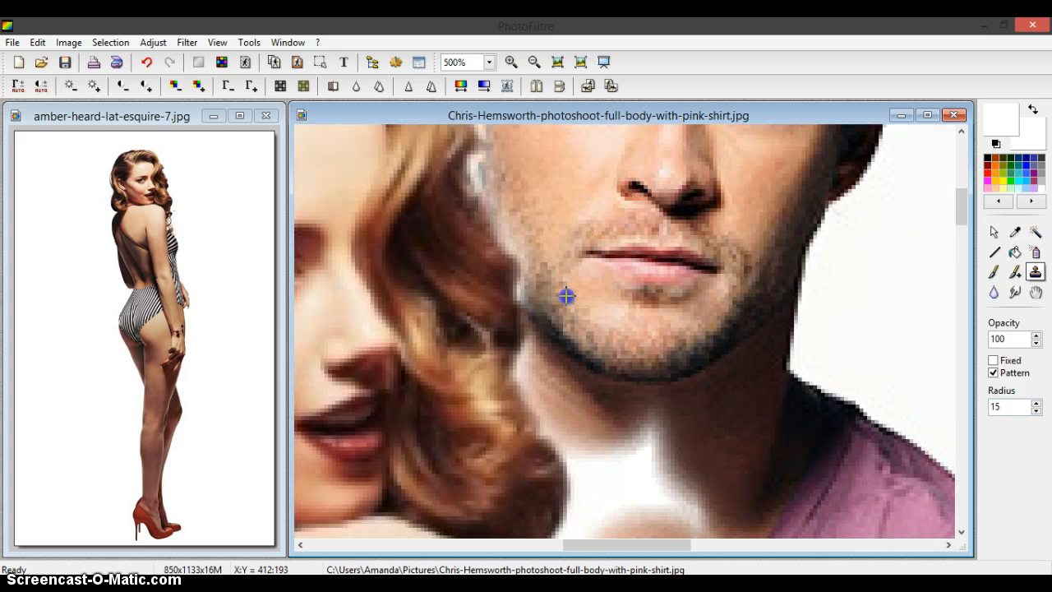
pyautogui.moveTo(592, 420)
pyautogui.mouseDown()
pyautogui.moveTo(629, 481)
pyautogui.moveTo(603, 528)
pyautogui.moveTo(653, 442)
pyautogui.moveTo(641, 413)
pyautogui.moveTo(682, 513)
pyautogui.mouseUp()
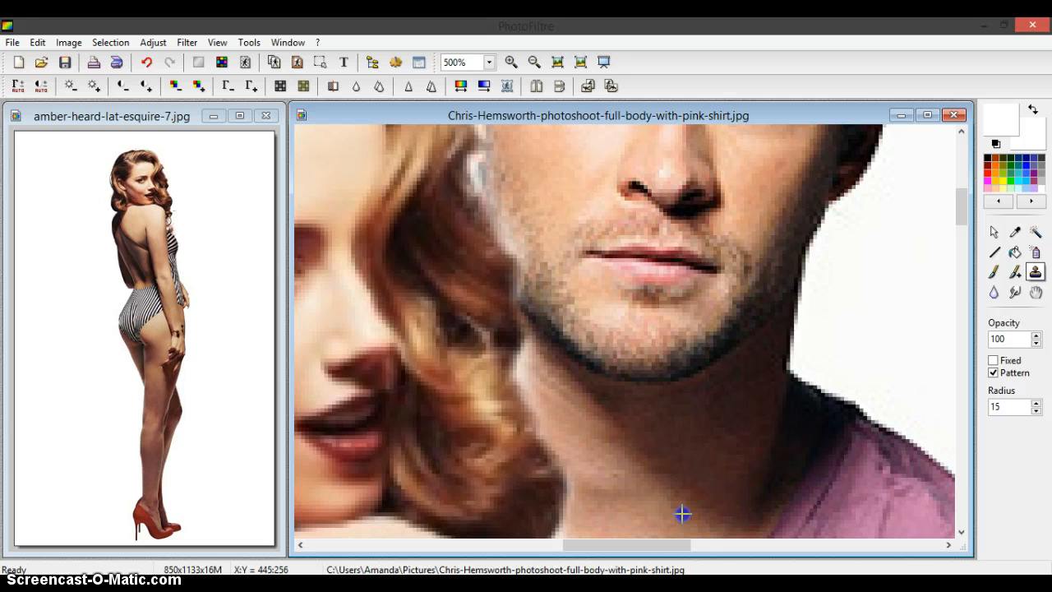
# Stamp the pattern between the woman's curls and the man's chest to bring back his lower neck and shirt collar, undoing the stray stamp.
pyautogui.moveTo(966, 211); pyautogui.dragTo(963, 240)
pyautogui.click(489, 277)
pyautogui.hotkey('ctrl', 'z')
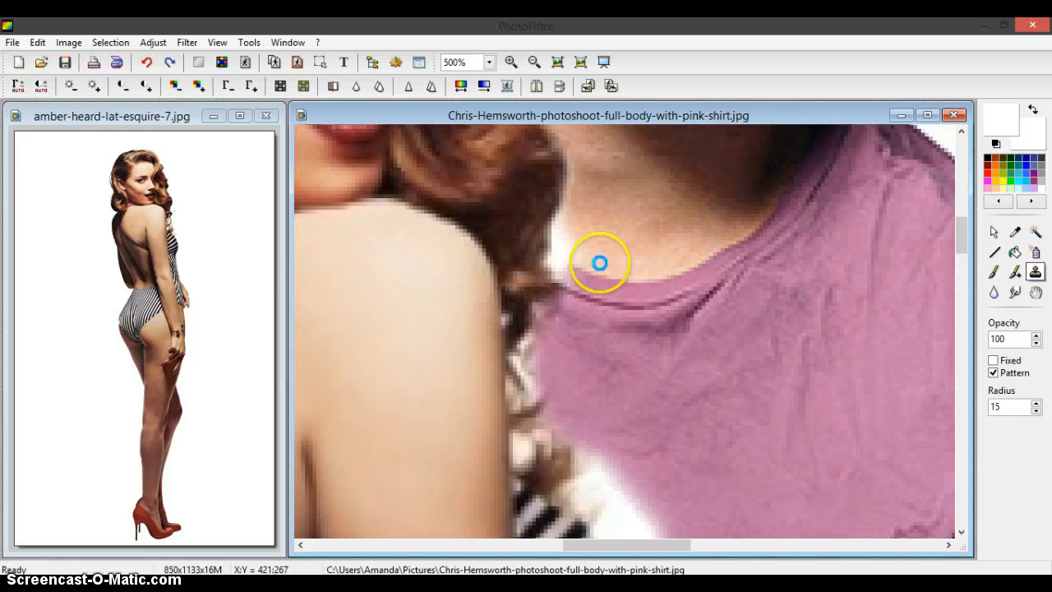
pyautogui.moveTo(600, 262)
pyautogui.mouseDown()
pyautogui.moveTo(606, 236)
pyautogui.moveTo(589, 265)
pyautogui.moveTo(610, 217)
pyautogui.mouseUp()
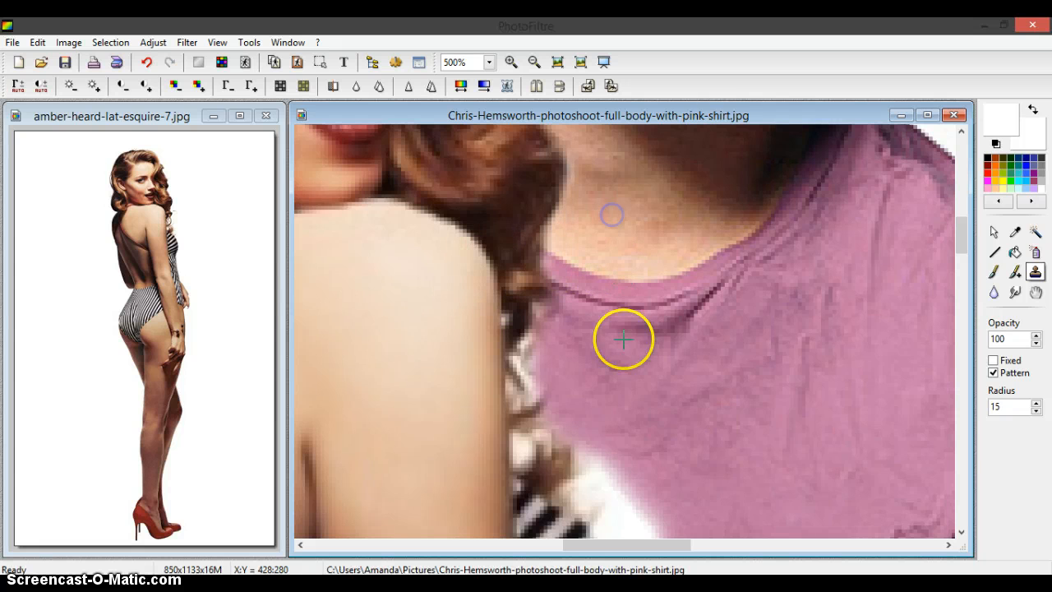
pyautogui.keyDown('ctrl'); pyautogui.click(597, 311); pyautogui.keyUp('ctrl')
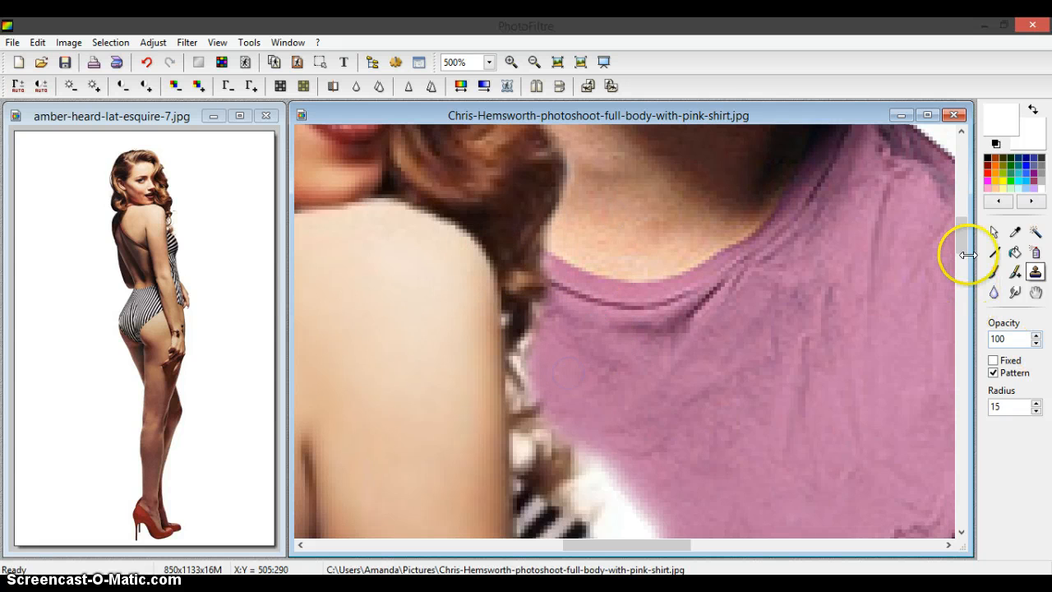
# Stamp the pattern along the front of the woman's striped swimsuit to fill the white gap with the man's pink shirt.
pyautogui.moveTo(963, 254); pyautogui.dragTo(963, 272)
pyautogui.moveTo(635, 218)
pyautogui.mouseDown()
pyautogui.moveTo(610, 267)
pyautogui.moveTo(653, 324)
pyautogui.moveTo(683, 402)
pyautogui.moveTo(672, 488)
pyautogui.mouseUp()
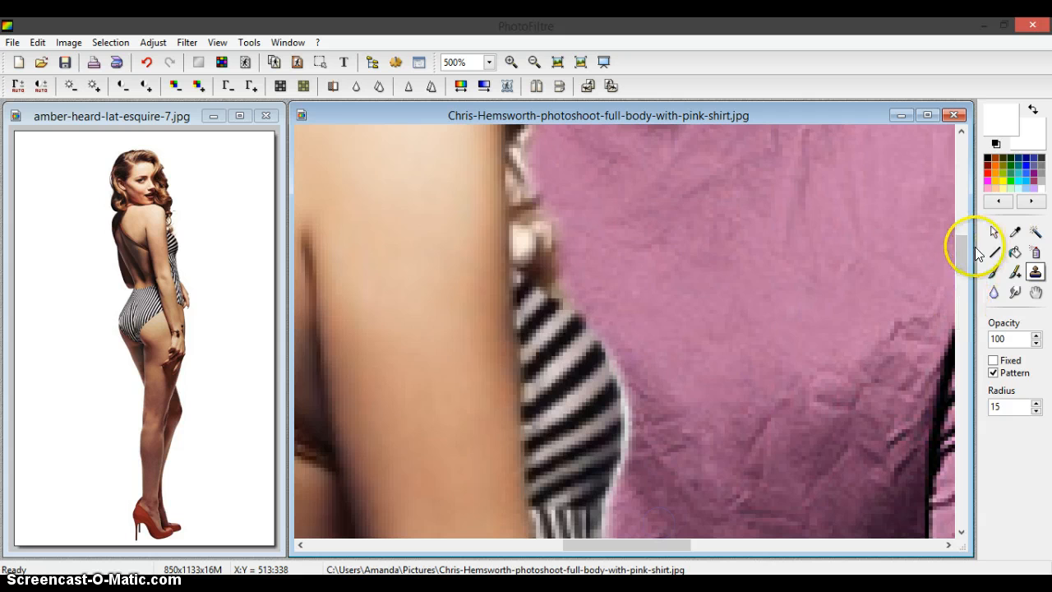
pyautogui.moveTo(963, 245); pyautogui.dragTo(960, 282)
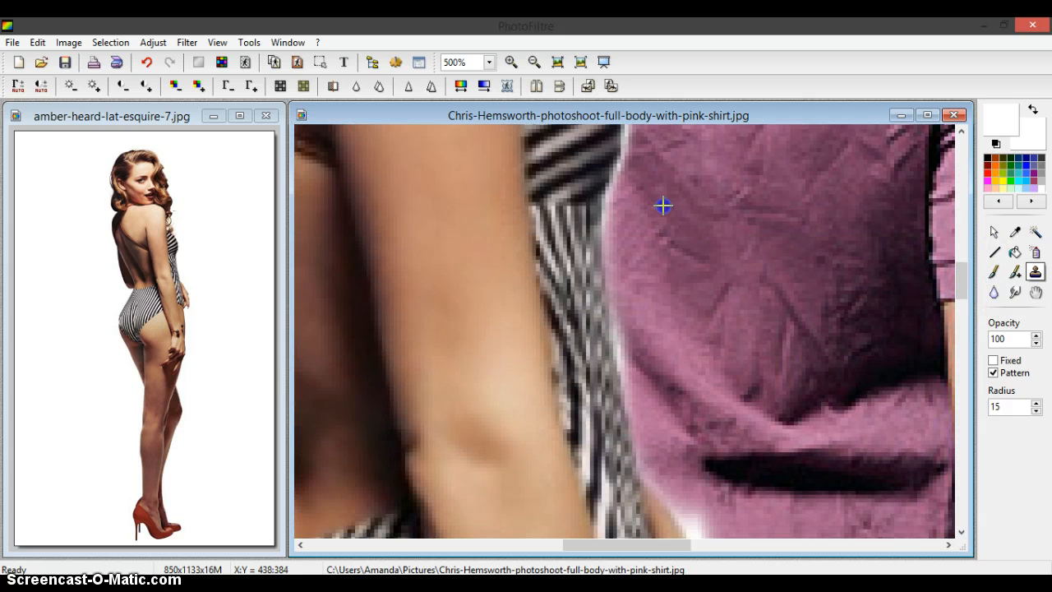
pyautogui.moveTo(662, 318); pyautogui.dragTo(666, 369)
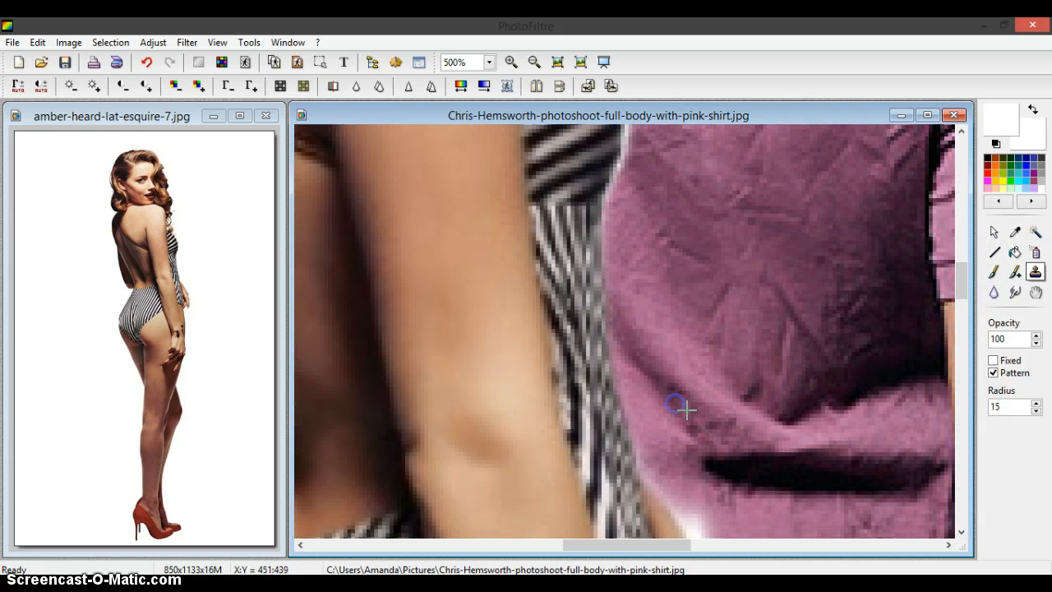
# Touch up the white outline around the swimsuit's bust with shirt pattern, undoing the stamp that misses the edge.
pyautogui.moveTo(964, 273); pyautogui.dragTo(964, 252)
pyautogui.keyDown('ctrl'); pyautogui.click(656, 239); pyautogui.keyUp('ctrl')
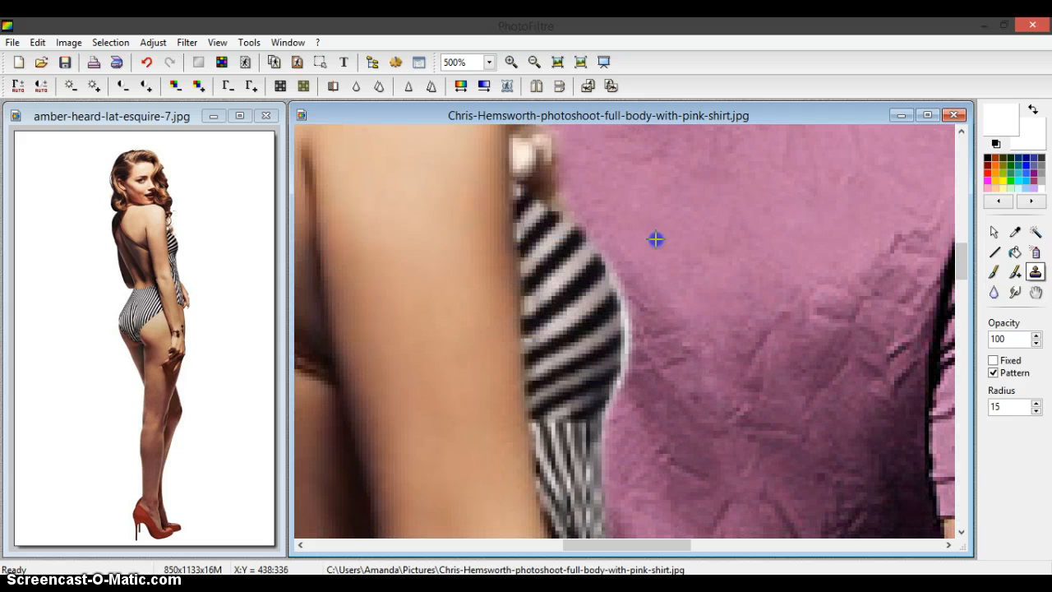
pyautogui.click(637, 249)
pyautogui.hotkey('ctrl', 'z')
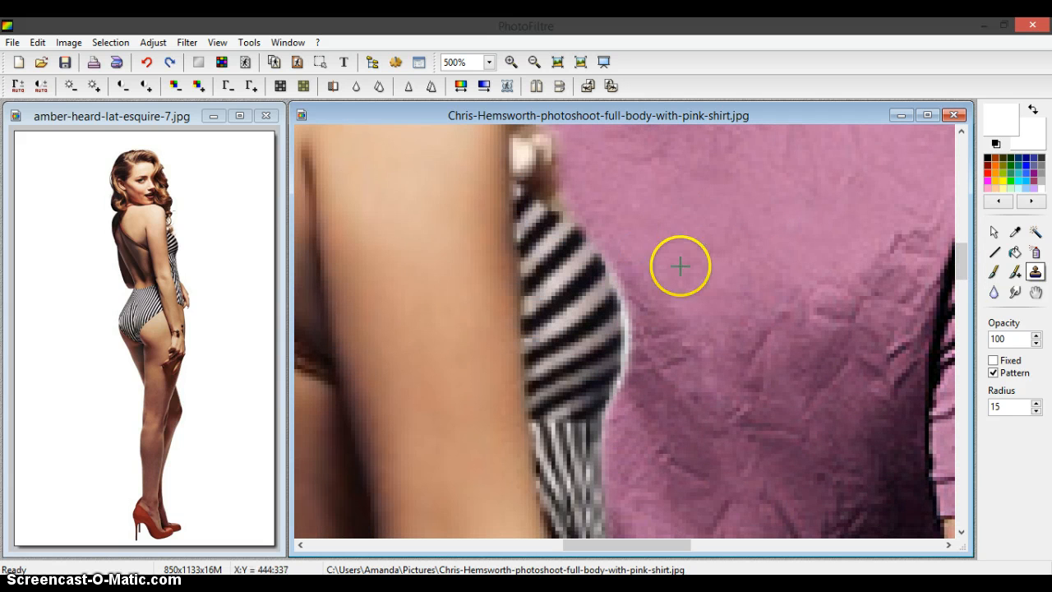
pyautogui.keyDown('ctrl'); pyautogui.click(684, 332); pyautogui.keyUp('ctrl')
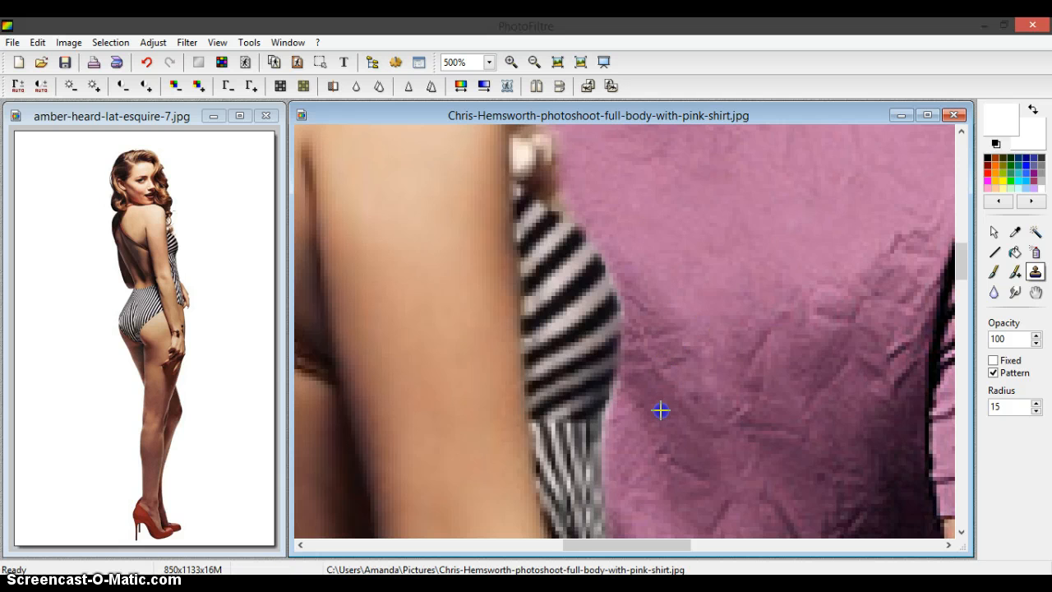
# Stamp the pattern over the white gap above the woman's far hand to bring back the lower folds of the man's shirt.
pyautogui.moveTo(960, 265); pyautogui.dragTo(961, 297)
pyautogui.keyDown('ctrl'); pyautogui.click(750, 257); pyautogui.keyUp('ctrl')
pyautogui.click(695, 223)
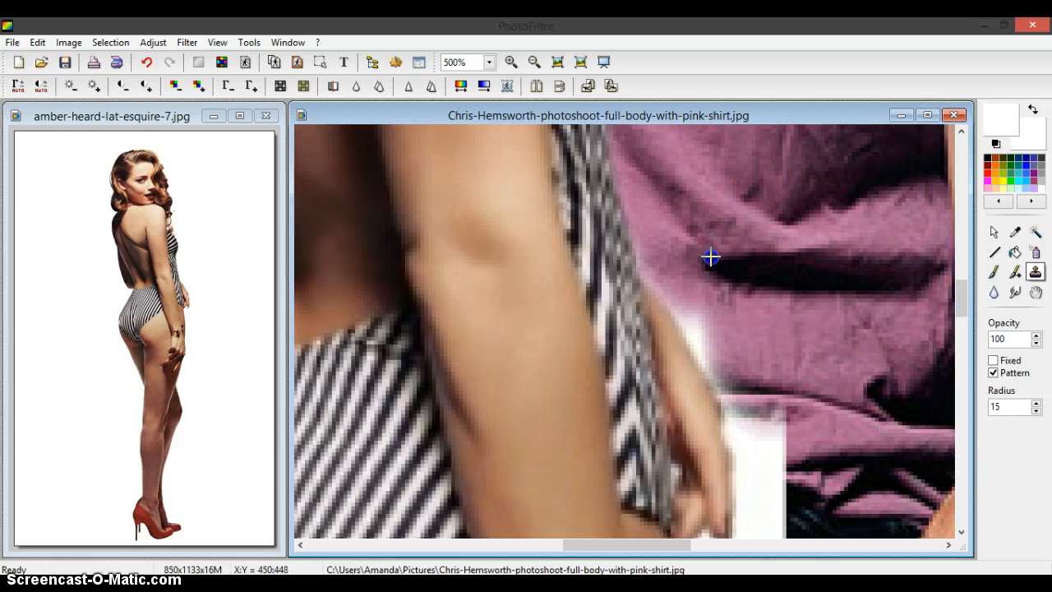
pyautogui.moveTo(710, 258); pyautogui.dragTo(749, 349)
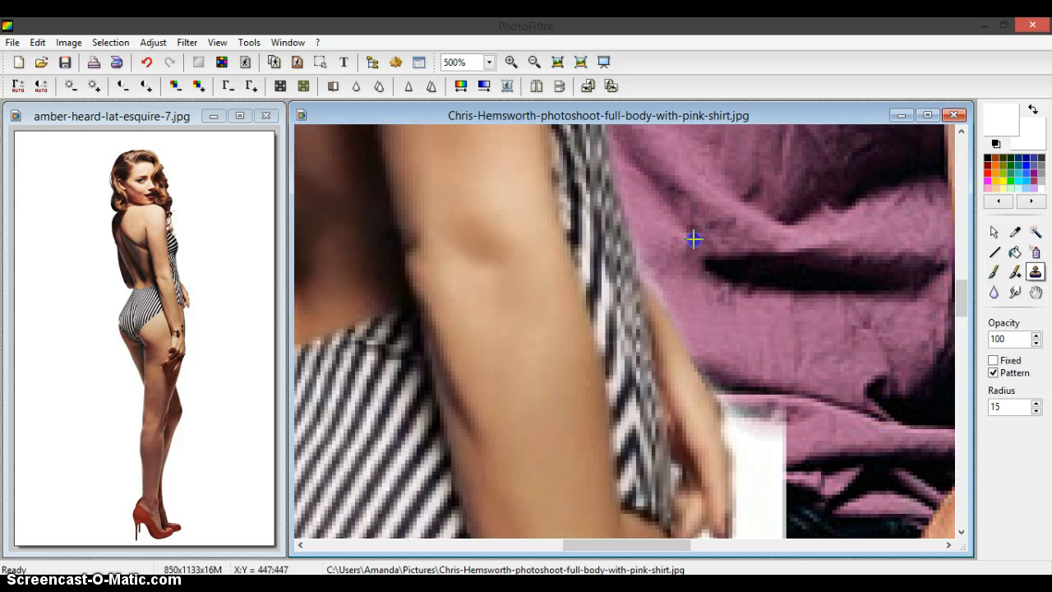
# Stamp the pattern down the white strip beside the woman's forearm to bring back the man's shirt hem, trouser hip and wrist.
pyautogui.moveTo(958, 286); pyautogui.dragTo(962, 305)
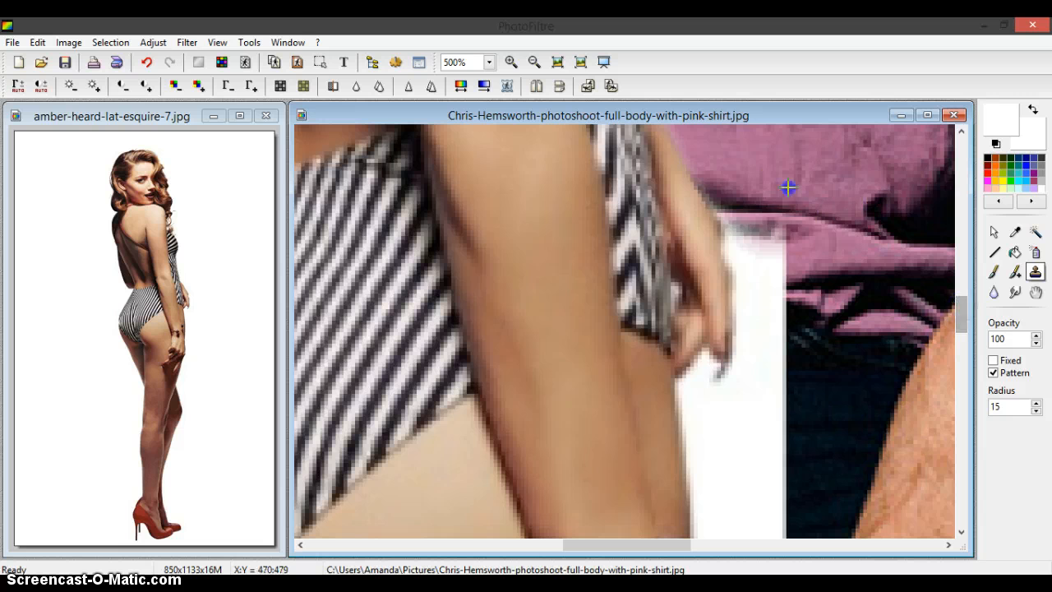
pyautogui.moveTo(768, 211)
pyautogui.mouseDown()
pyautogui.moveTo(787, 342)
pyautogui.moveTo(777, 395)
pyautogui.moveTo(756, 430)
pyautogui.moveTo(773, 388)
pyautogui.mouseUp()
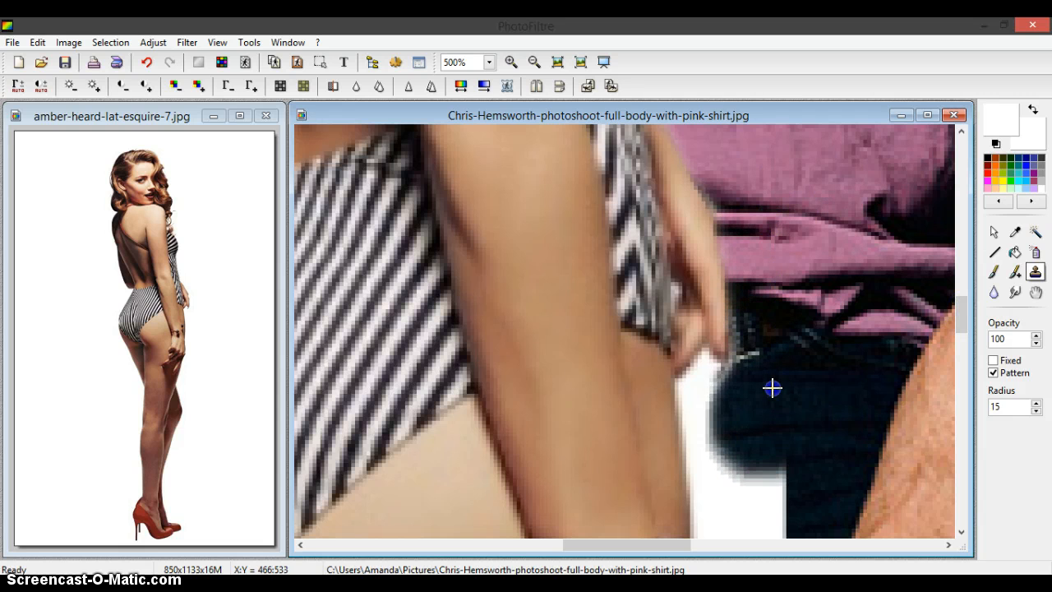
pyautogui.moveTo(962, 322); pyautogui.dragTo(962, 343)
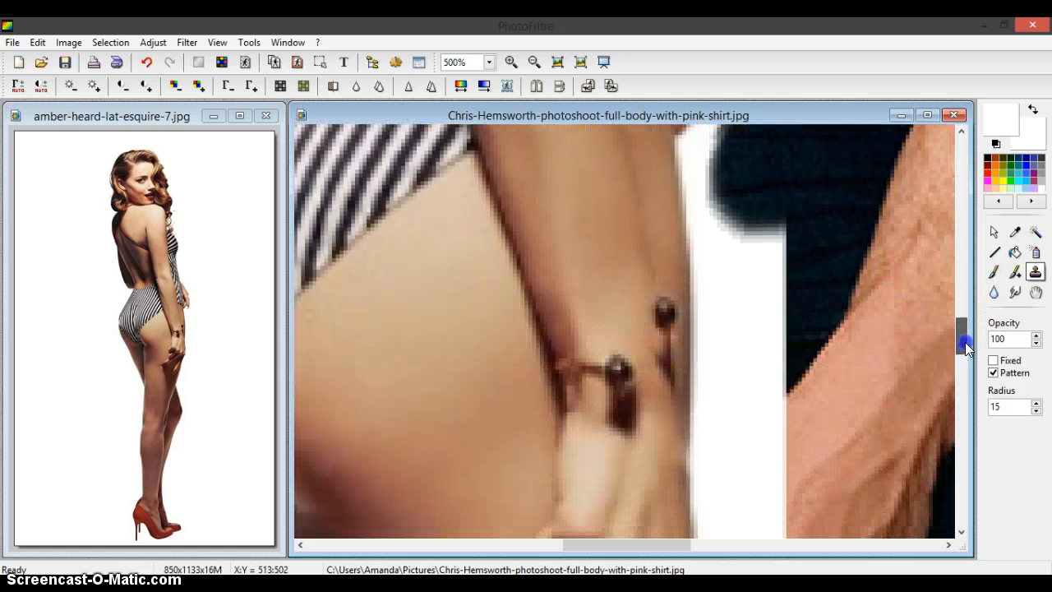
pyautogui.moveTo(756, 195); pyautogui.dragTo(756, 429)
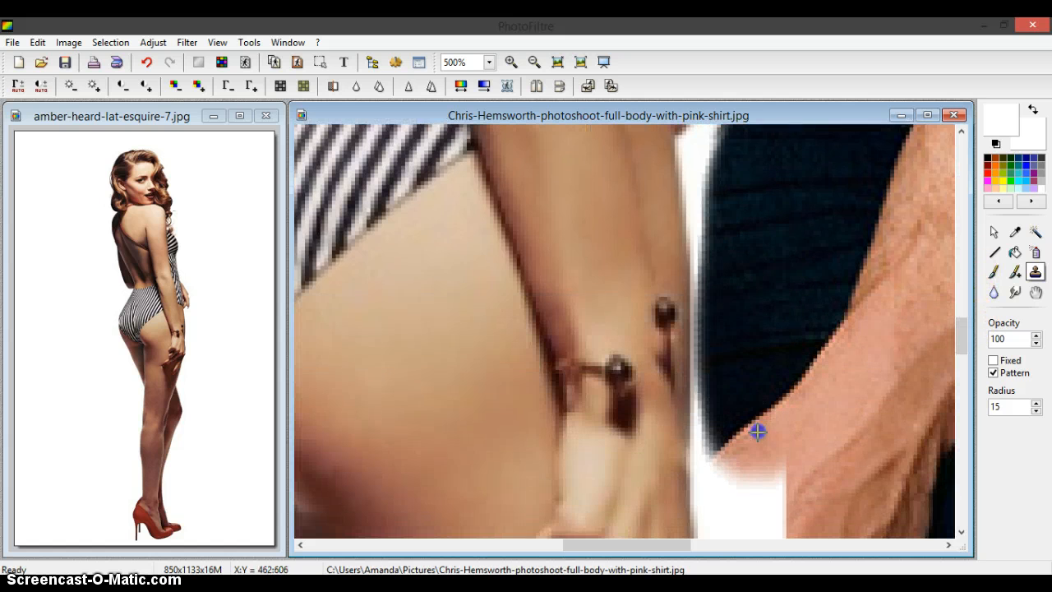
# Stamp the pattern beside the woman's near hand to bring back the man's hand and the top of the wooden stool leg.
pyautogui.moveTo(962, 324); pyautogui.dragTo(964, 353)
pyautogui.moveTo(806, 195)
pyautogui.mouseDown()
pyautogui.moveTo(767, 223)
pyautogui.moveTo(766, 293)
pyautogui.moveTo(748, 317)
pyautogui.moveTo(737, 280)
pyautogui.moveTo(740, 146)
pyautogui.mouseUp()
pyautogui.moveTo(754, 332)
pyautogui.mouseDown()
pyautogui.moveTo(711, 420)
pyautogui.moveTo(728, 387)
pyautogui.mouseUp()
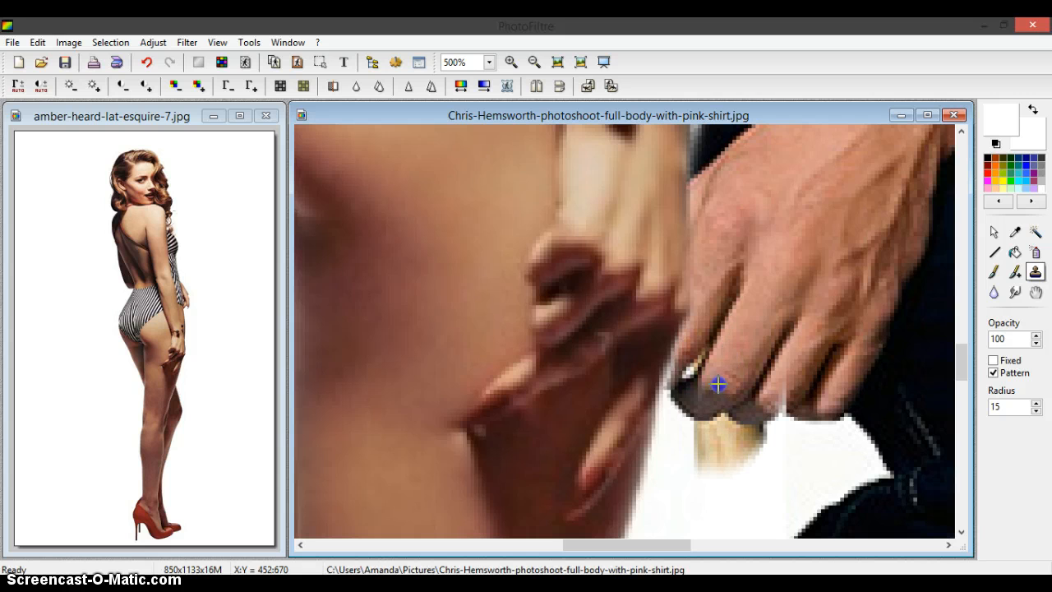
pyautogui.moveTo(743, 352); pyautogui.dragTo(773, 465)
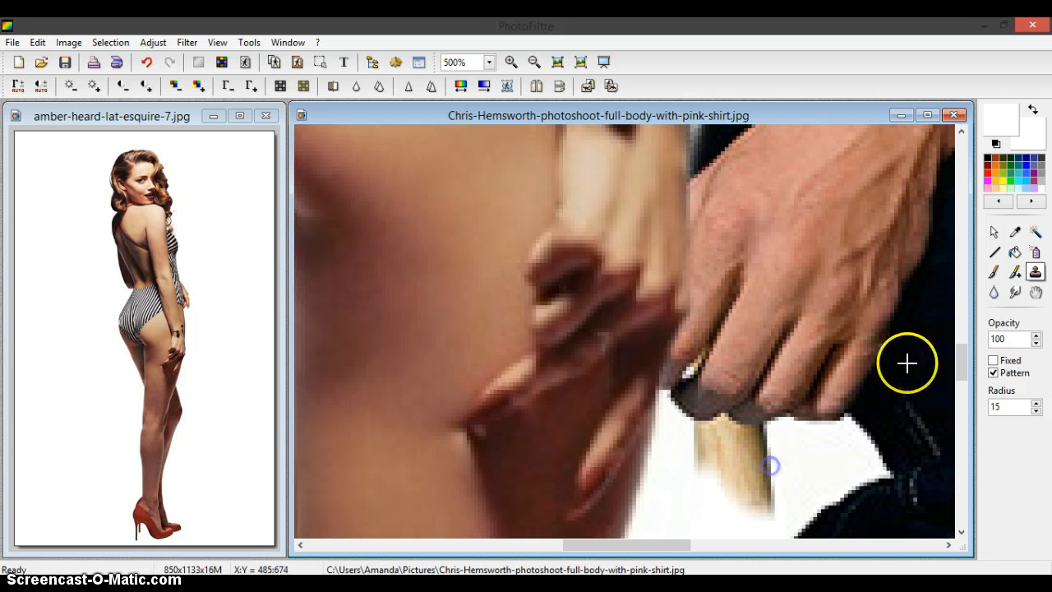
# Stamp the pattern below the man's hand to bring back the stool legs and the upper edge of his thigh.
pyautogui.moveTo(962, 349); pyautogui.dragTo(963, 368)
pyautogui.moveTo(751, 251)
pyautogui.mouseDown()
pyautogui.moveTo(737, 355)
pyautogui.moveTo(757, 485)
pyautogui.mouseUp()
pyautogui.moveTo(694, 320)
pyautogui.mouseDown()
pyautogui.moveTo(672, 411)
pyautogui.moveTo(680, 457)
pyautogui.moveTo(654, 409)
pyautogui.moveTo(662, 368)
pyautogui.mouseUp()
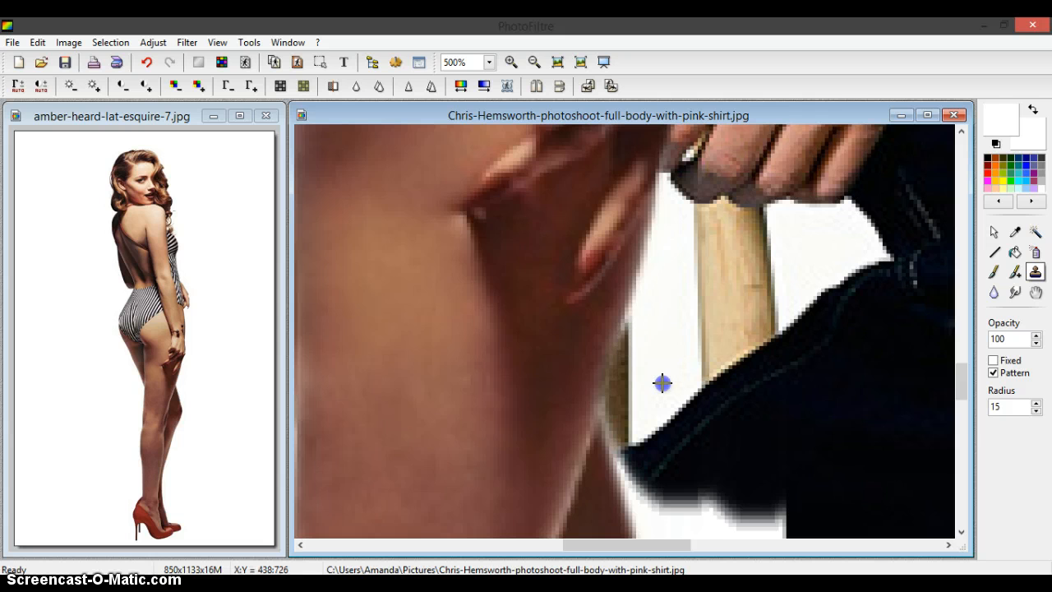
# Stamp the pattern beside the woman's lower thigh to bring back more of the man's dark trouser leg.
pyautogui.moveTo(957, 372); pyautogui.dragTo(965, 398)
pyautogui.moveTo(756, 189)
pyautogui.mouseDown()
pyautogui.moveTo(766, 400)
pyautogui.moveTo(755, 417)
pyautogui.moveTo(712, 362)
pyautogui.moveTo(671, 155)
pyautogui.mouseUp()
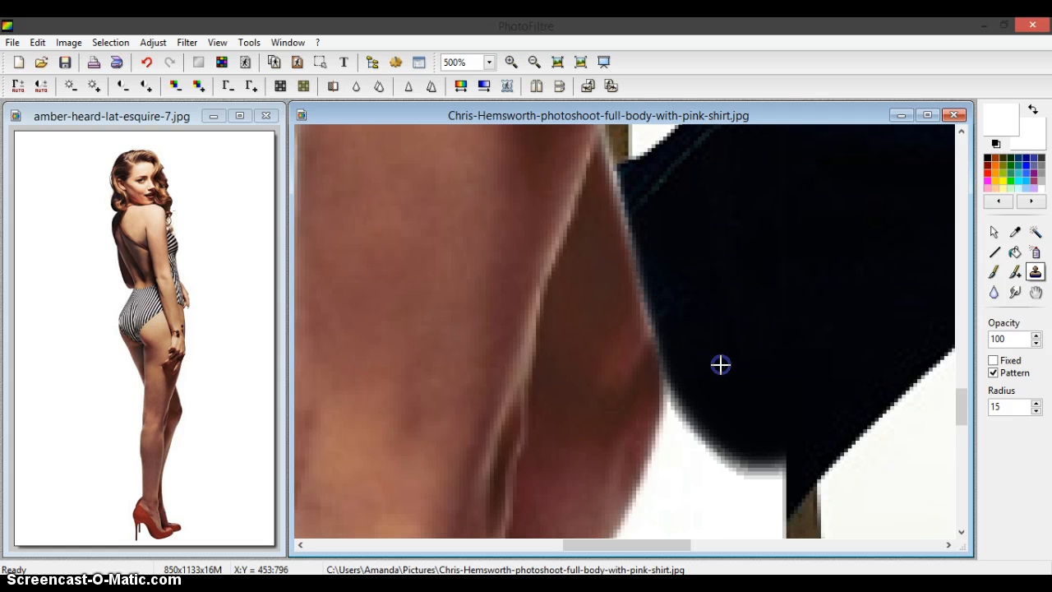
pyautogui.moveTo(958, 403); pyautogui.dragTo(964, 420)
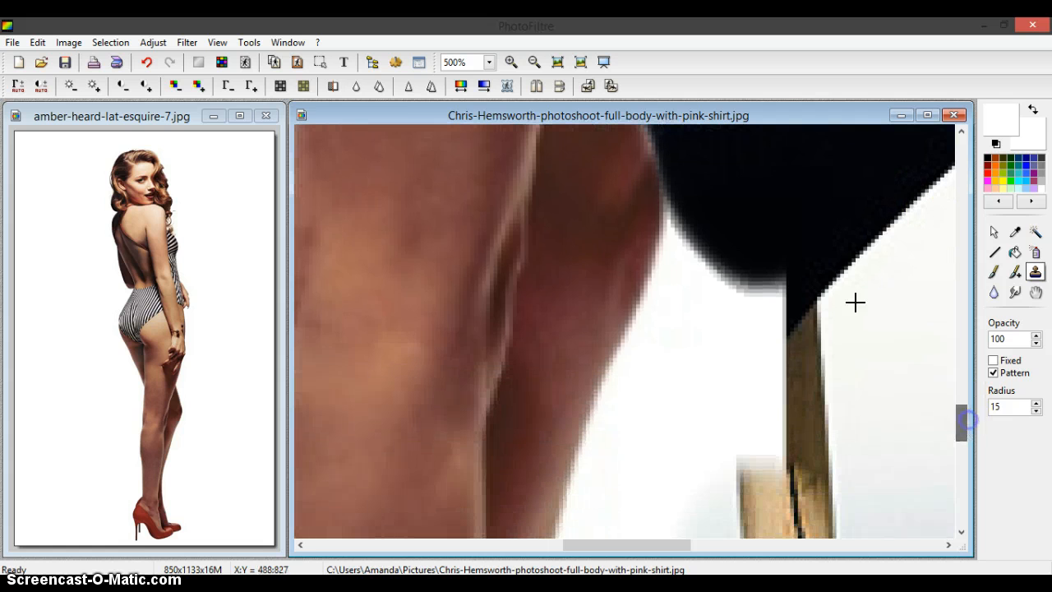
pyautogui.moveTo(769, 271)
pyautogui.mouseDown()
pyautogui.moveTo(745, 489)
pyautogui.moveTo(681, 488)
pyautogui.moveTo(639, 459)
pyautogui.moveTo(641, 425)
pyautogui.moveTo(672, 361)
pyautogui.moveTo(708, 200)
pyautogui.mouseUp()
pyautogui.moveTo(709, 260); pyautogui.dragTo(621, 445)
pyautogui.hotkey('ctrl', 'z')
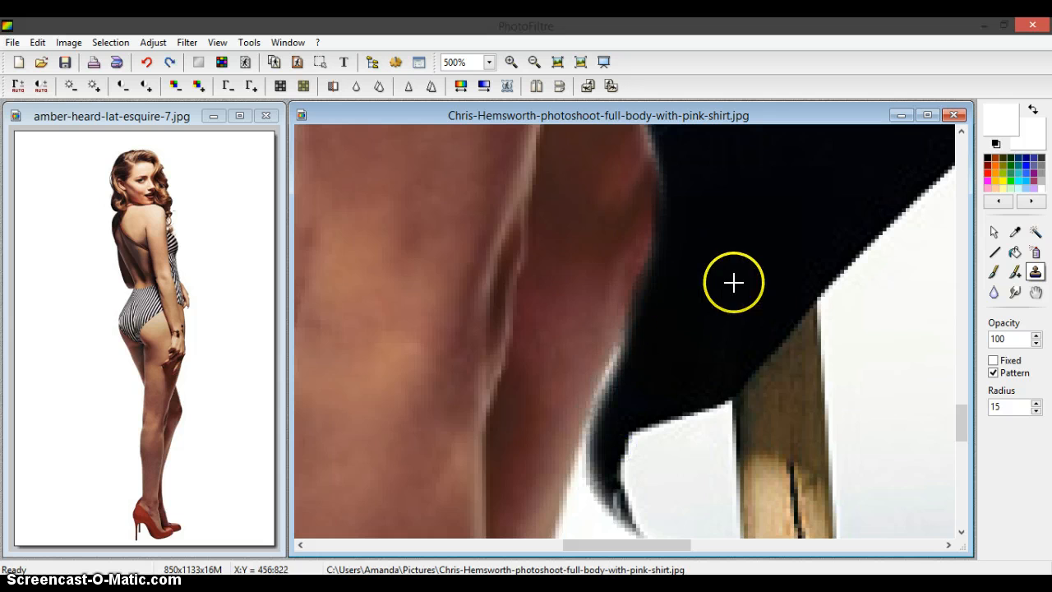
pyautogui.hotkey('ctrl', 'z')
# Stamp the pattern down the white gap beside the woman's knee and calf to bring back the man's lower trouser leg, boot and the stool parts.
pyautogui.moveTo(735, 215)
pyautogui.mouseDown()
pyautogui.moveTo(708, 266)
pyautogui.moveTo(708, 235)
pyautogui.mouseUp()
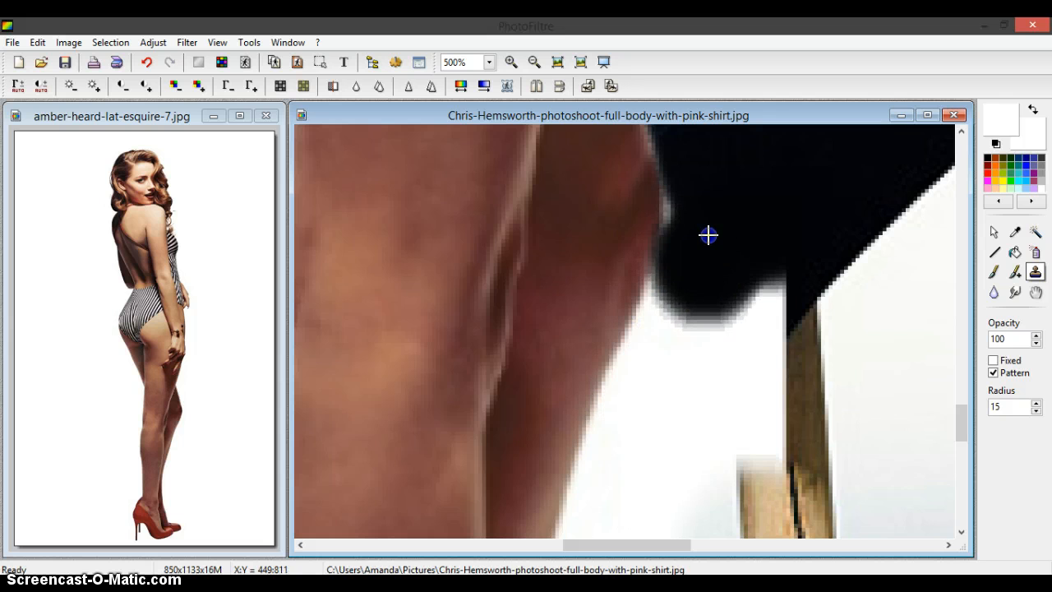
pyautogui.moveTo(732, 174)
pyautogui.mouseDown()
pyautogui.moveTo(763, 260)
pyautogui.moveTo(765, 474)
pyautogui.moveTo(649, 497)
pyautogui.moveTo(662, 413)
pyautogui.moveTo(691, 350)
pyautogui.moveTo(698, 272)
pyautogui.moveTo(619, 511)
pyautogui.mouseUp()
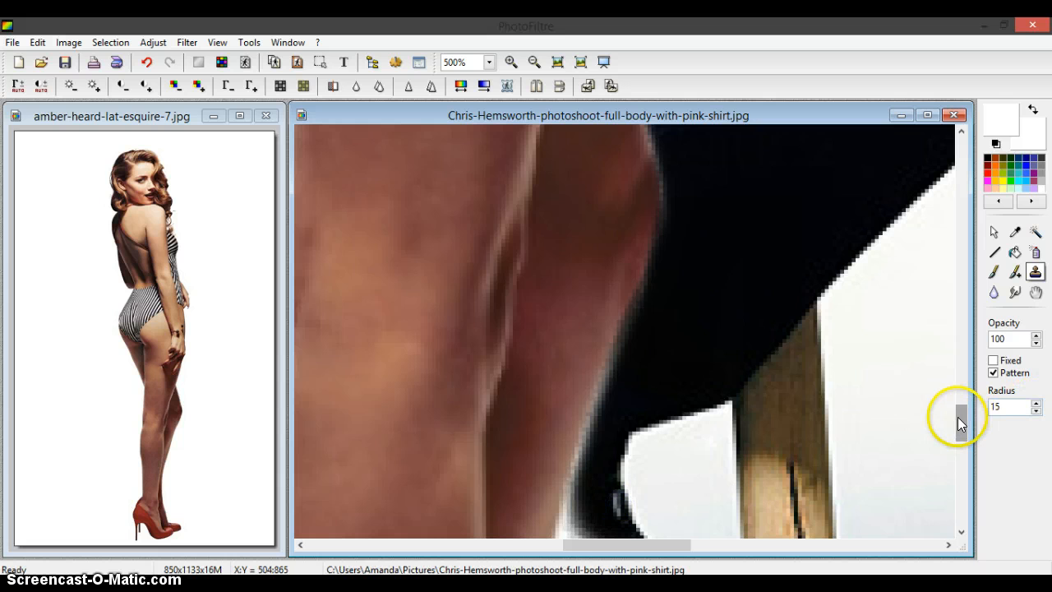
pyautogui.moveTo(958, 418); pyautogui.dragTo(962, 449)
pyautogui.moveTo(658, 136)
pyautogui.mouseDown()
pyautogui.moveTo(635, 279)
pyautogui.moveTo(644, 439)
pyautogui.moveTo(628, 463)
pyautogui.moveTo(521, 475)
pyautogui.moveTo(594, 275)
pyautogui.mouseUp()
pyautogui.click(664, 176)
pyautogui.moveTo(664, 176)
pyautogui.mouseDown()
pyautogui.moveTo(658, 158)
pyautogui.moveTo(620, 148)
pyautogui.moveTo(606, 170)
pyautogui.moveTo(526, 480)
pyautogui.moveTo(527, 411)
pyautogui.mouseUp()
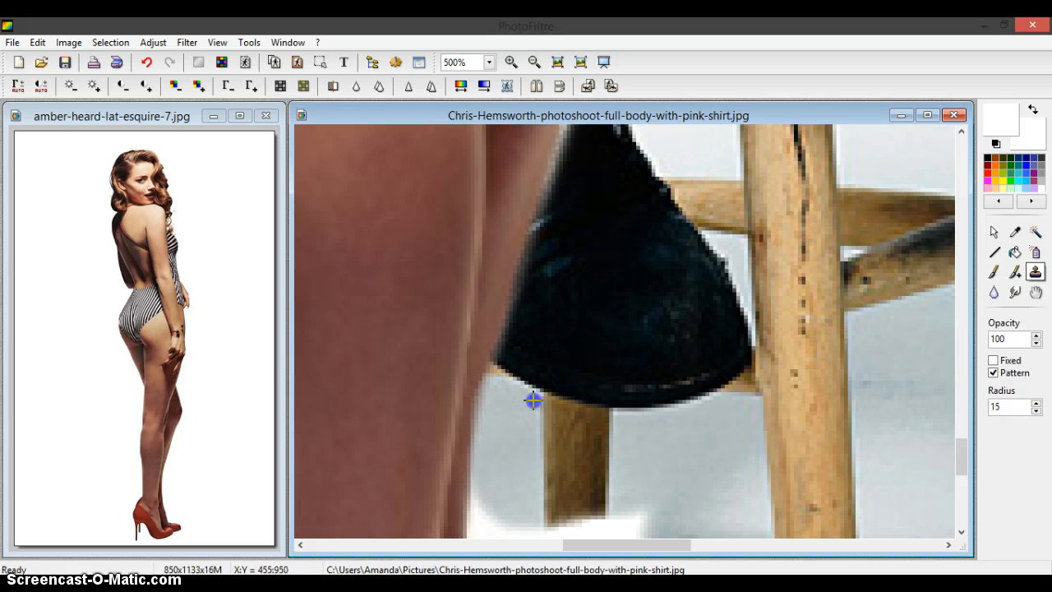
# Stamp the pattern below the boot to bring back the rear stool leg's foot and the shadowed floor down to the woman's shoe toes.
pyautogui.moveTo(959, 458); pyautogui.dragTo(959, 485)
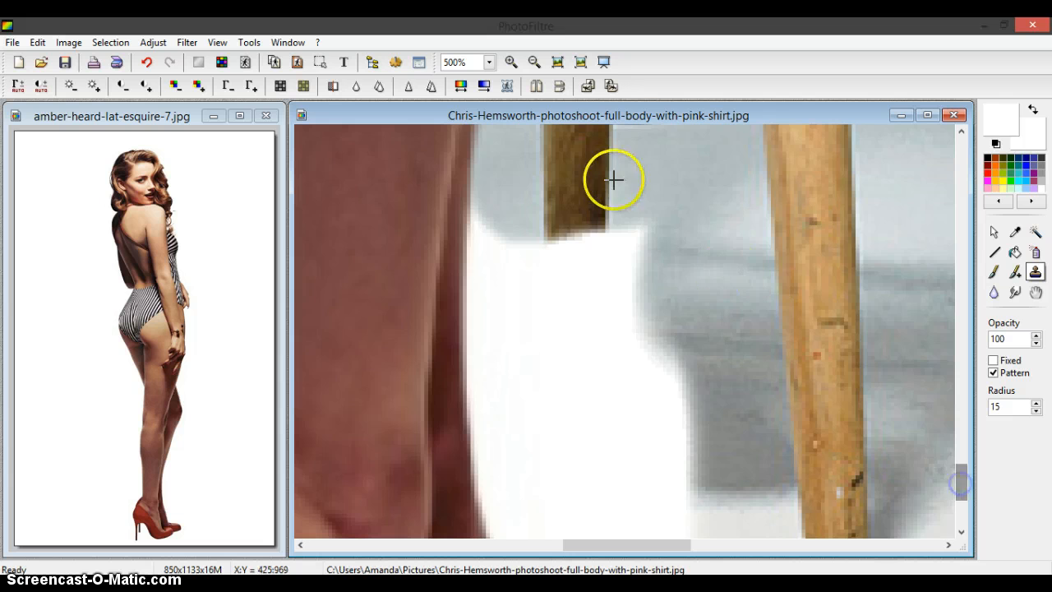
pyautogui.moveTo(614, 180)
pyautogui.mouseDown()
pyautogui.moveTo(623, 288)
pyautogui.moveTo(579, 357)
pyautogui.moveTo(545, 367)
pyautogui.moveTo(530, 291)
pyautogui.moveTo(530, 197)
pyautogui.moveTo(518, 213)
pyautogui.moveTo(521, 449)
pyautogui.mouseUp()
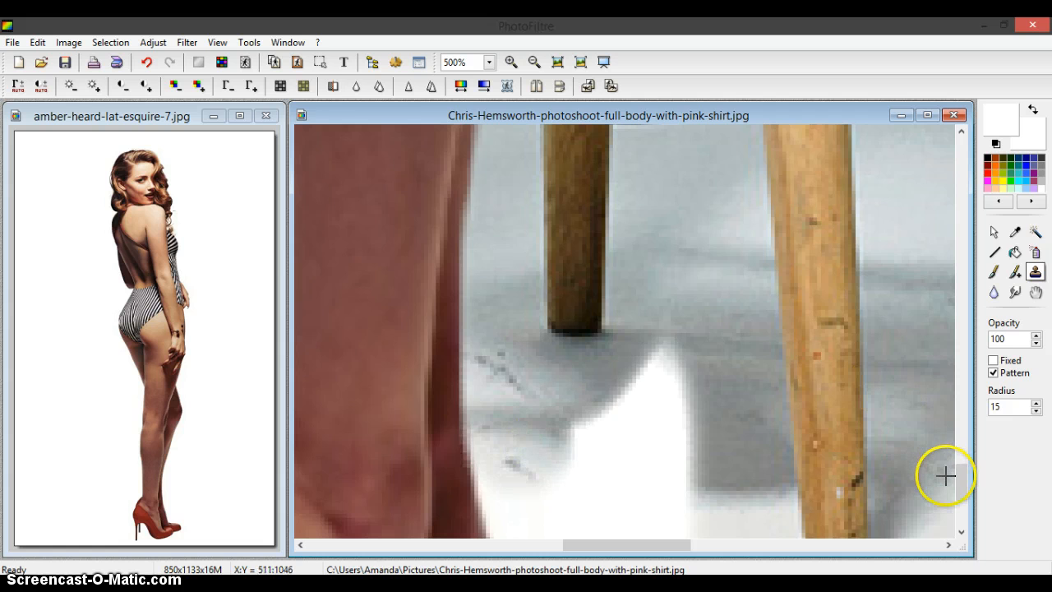
pyautogui.moveTo(962, 480); pyautogui.dragTo(966, 501)
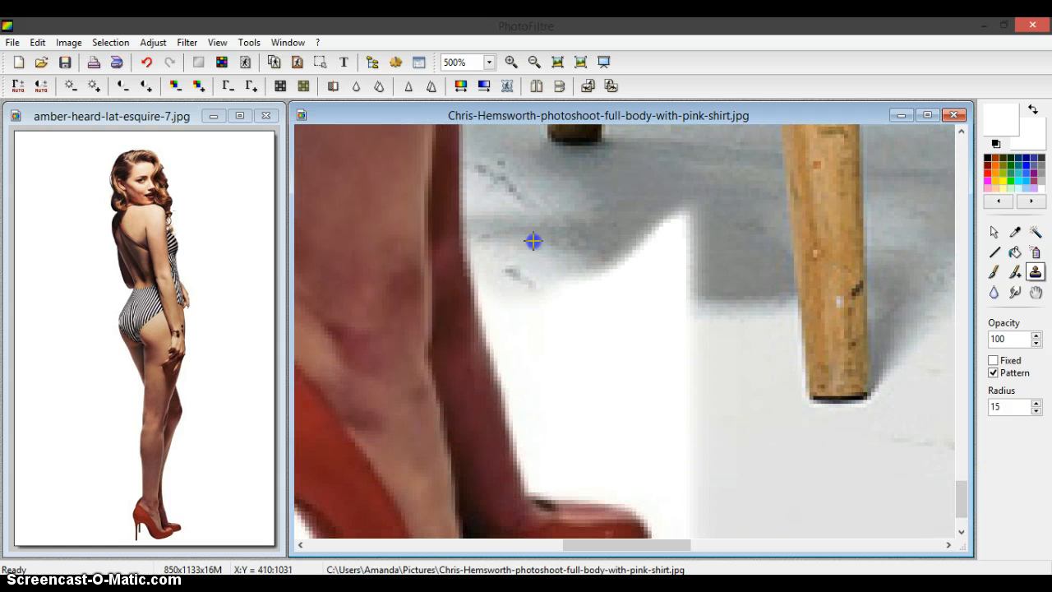
pyautogui.moveTo(512, 285)
pyautogui.mouseDown()
pyautogui.moveTo(597, 265)
pyautogui.moveTo(682, 192)
pyautogui.moveTo(667, 162)
pyautogui.moveTo(550, 258)
pyautogui.mouseUp()
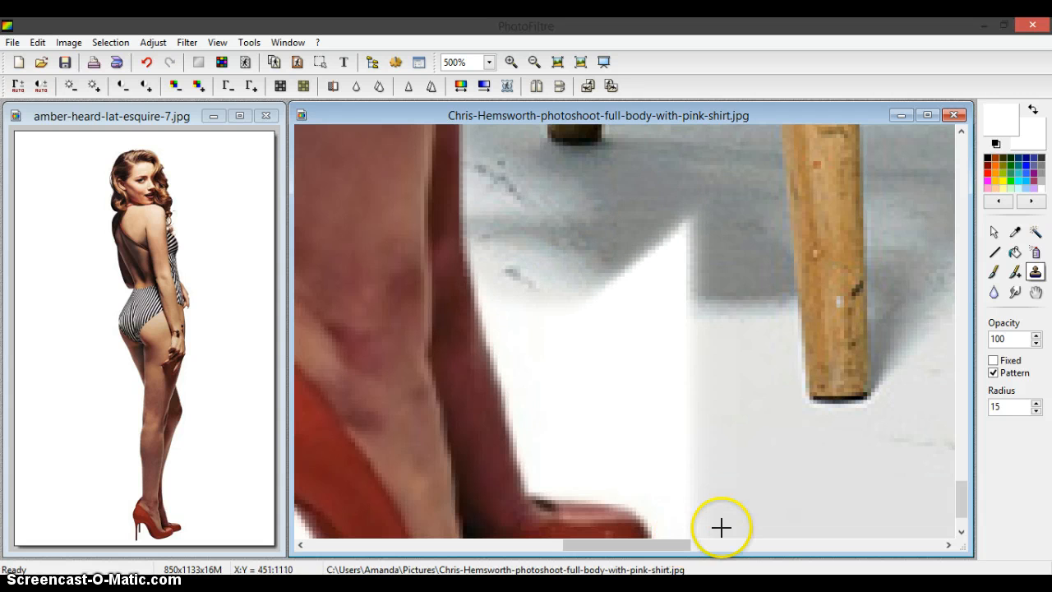
pyautogui.moveTo(639, 176)
pyautogui.mouseDown()
pyautogui.moveTo(712, 172)
pyautogui.moveTo(660, 282)
pyautogui.moveTo(695, 491)
pyautogui.moveTo(646, 461)
pyautogui.moveTo(574, 441)
pyautogui.moveTo(543, 311)
pyautogui.mouseUp()
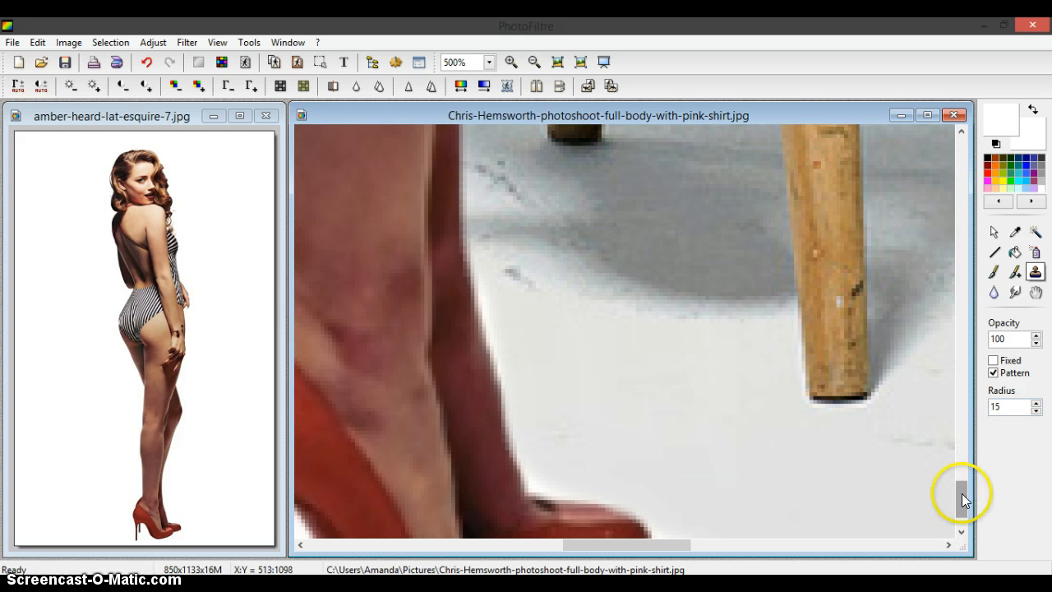
pyautogui.moveTo(964, 499); pyautogui.dragTo(964, 507)
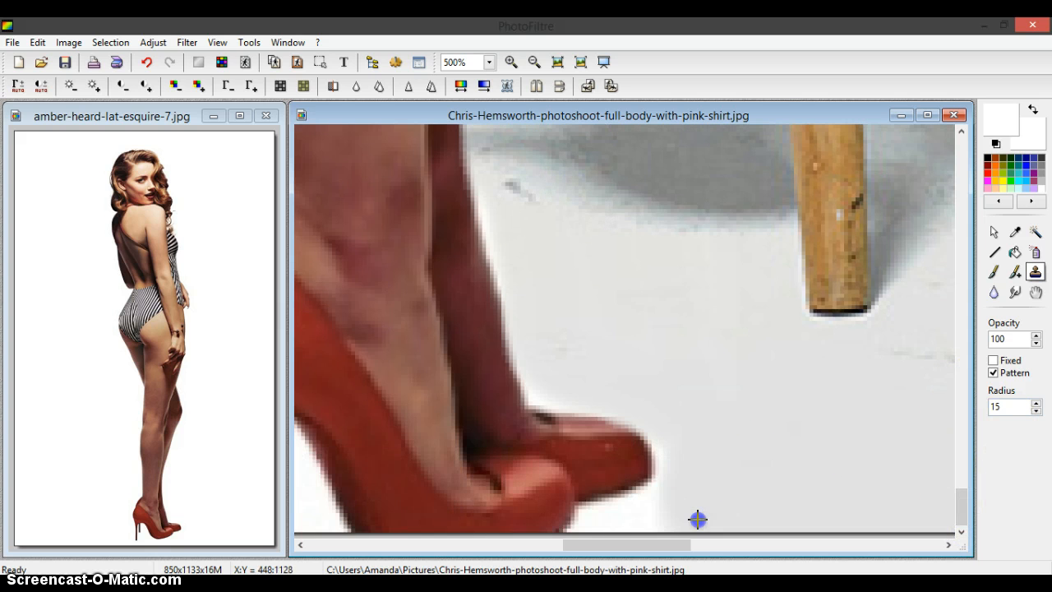
# Stamp the pattern over the white fringe behind the woman's red heel and along her shin to bring back the floor and stool leg.
pyautogui.moveTo(666, 544); pyautogui.dragTo(579, 549)
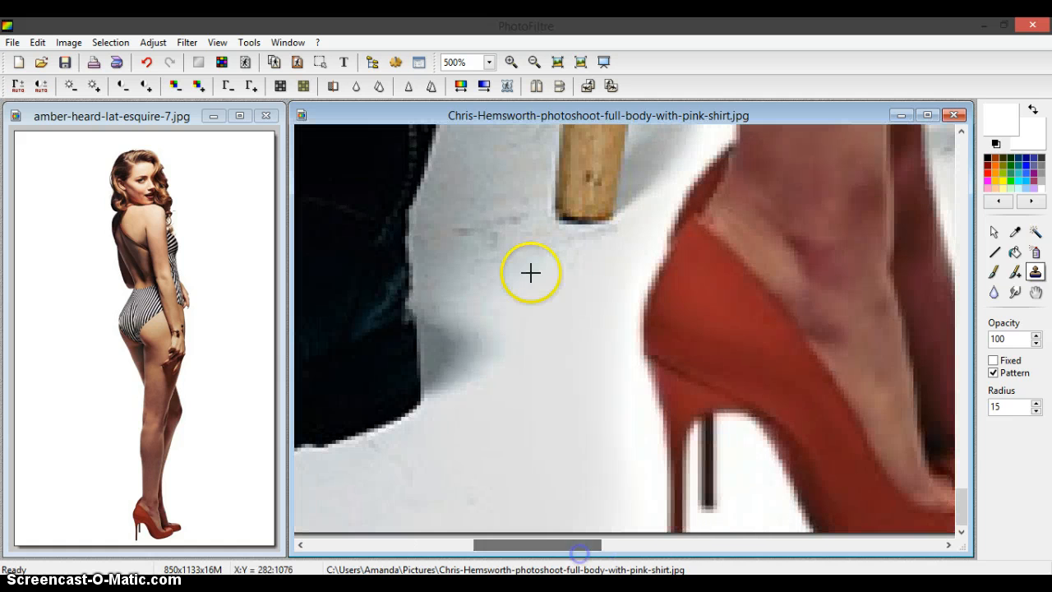
pyautogui.moveTo(597, 175)
pyautogui.mouseDown()
pyautogui.moveTo(626, 188)
pyautogui.moveTo(631, 218)
pyautogui.moveTo(584, 309)
pyautogui.mouseUp()
pyautogui.moveTo(581, 373)
pyautogui.mouseDown()
pyautogui.moveTo(609, 430)
pyautogui.moveTo(613, 537)
pyautogui.mouseUp()
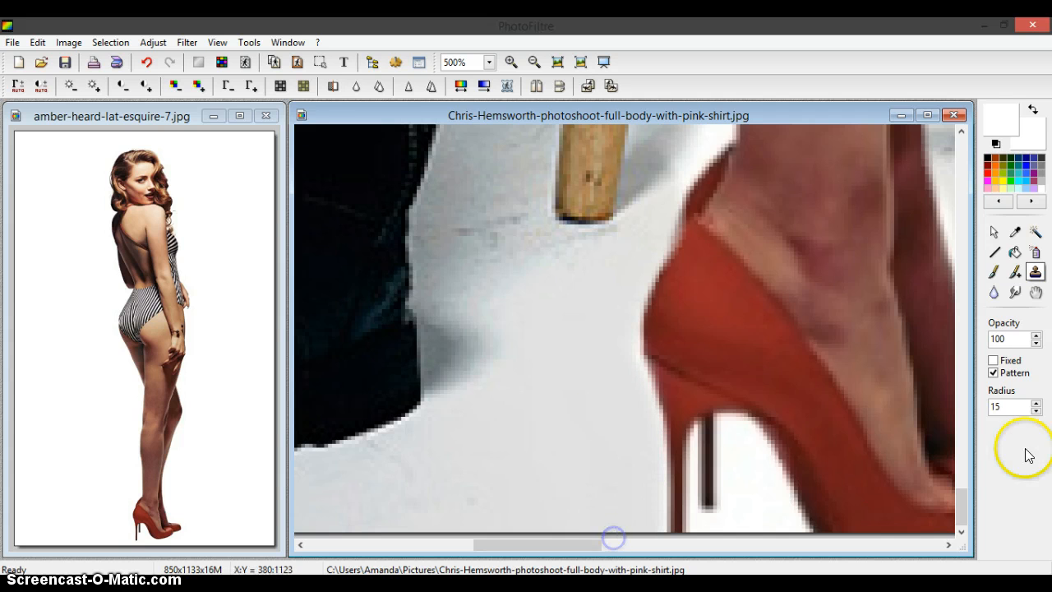
pyautogui.moveTo(958, 508); pyautogui.dragTo(958, 472)
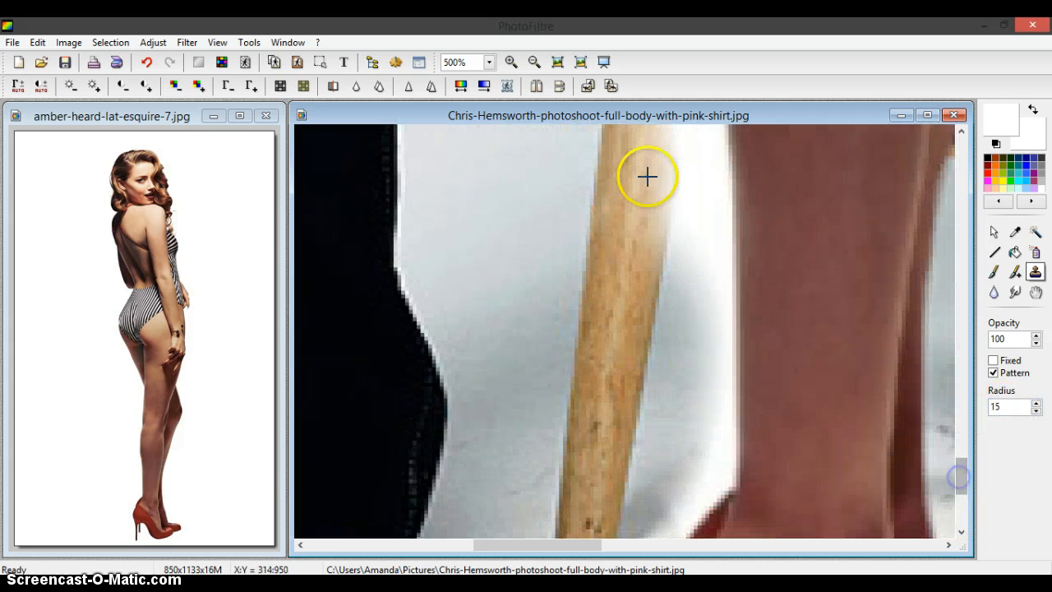
pyautogui.moveTo(655, 165)
pyautogui.mouseDown()
pyautogui.moveTo(677, 197)
pyautogui.moveTo(674, 408)
pyautogui.mouseUp()
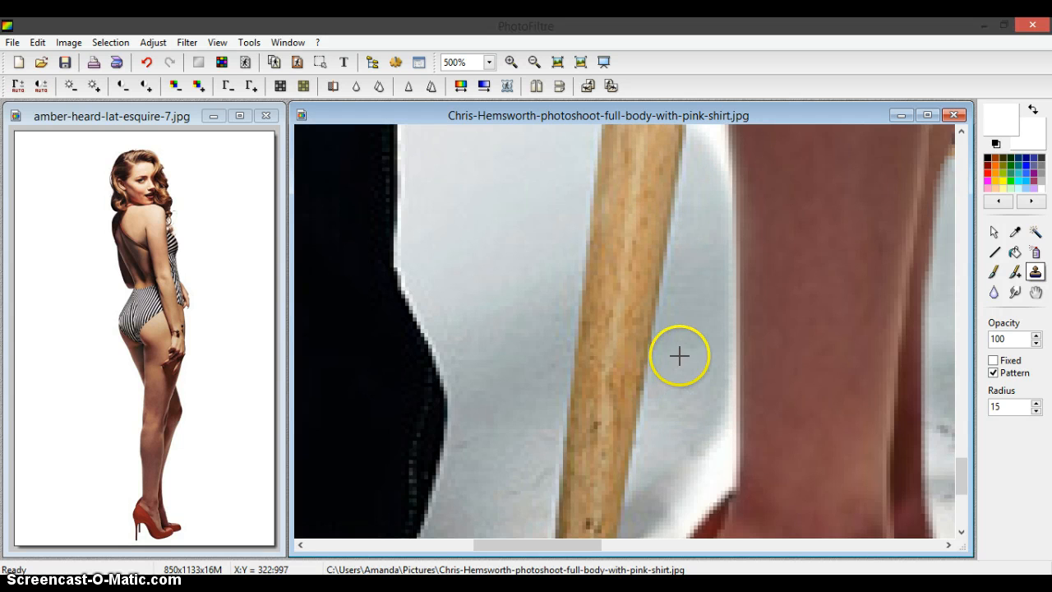
pyautogui.moveTo(679, 355); pyautogui.dragTo(697, 423)
pyautogui.hotkey('ctrl', 'z')
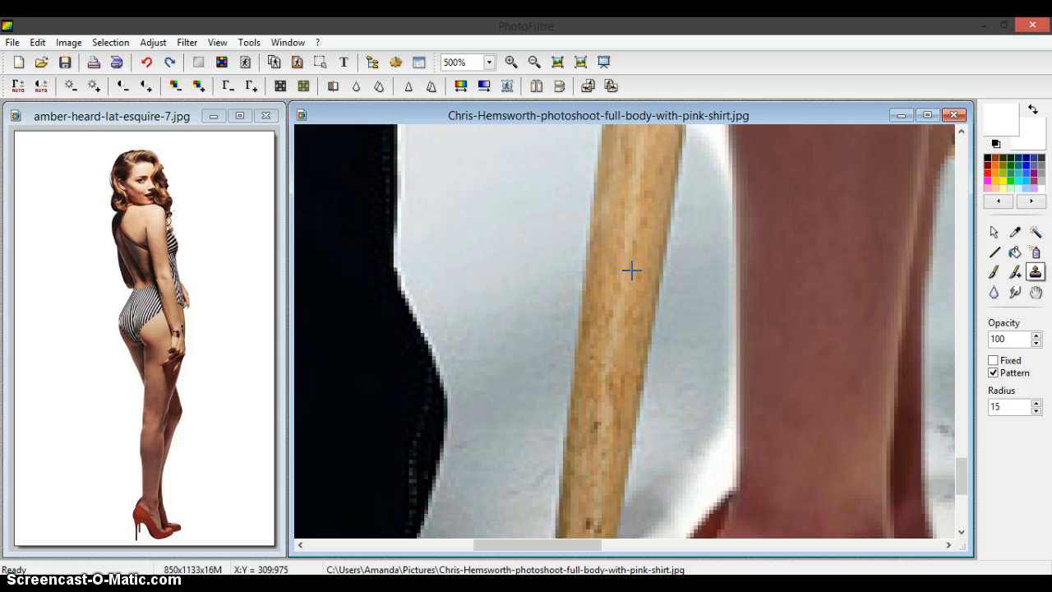
pyautogui.moveTo(658, 371)
pyautogui.mouseDown()
pyautogui.moveTo(686, 287)
pyautogui.moveTo(694, 323)
pyautogui.mouseUp()
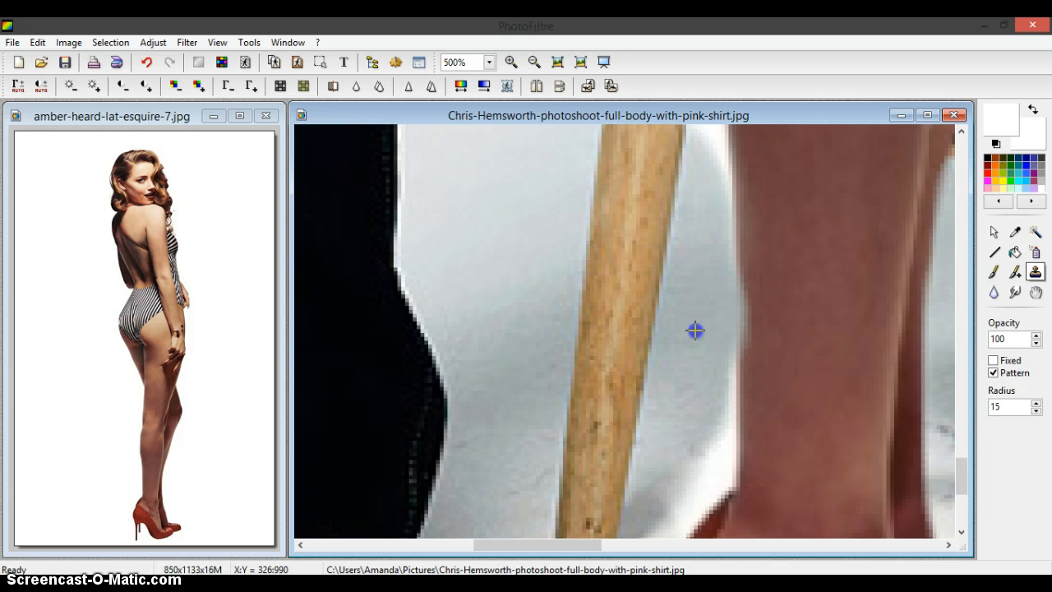
pyautogui.hotkey('ctrl', 'z')
# Stamp the pattern between the stool leg and the woman's ankle to bring back the grey floor and the leg's shadow.
pyautogui.click(689, 319)
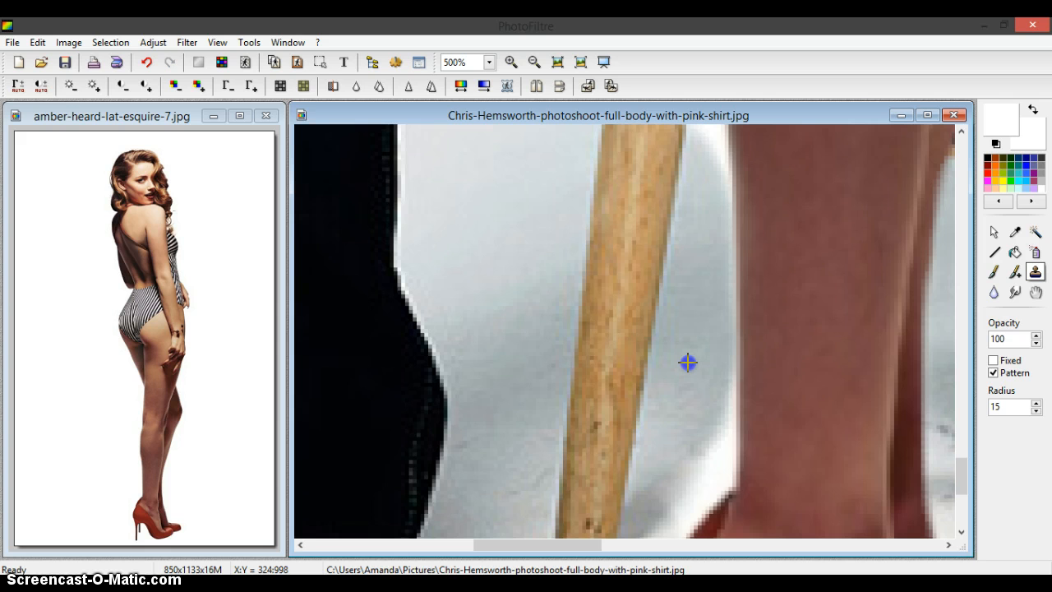
pyautogui.moveTo(688, 363)
pyautogui.mouseDown()
pyautogui.moveTo(682, 469)
pyautogui.moveTo(664, 496)
pyautogui.mouseUp()
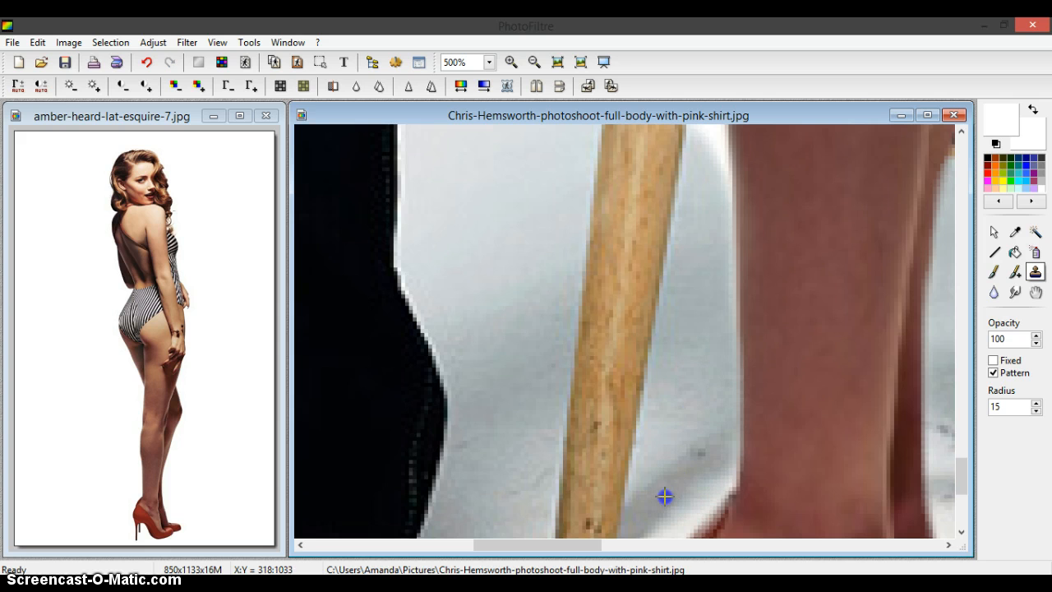
pyautogui.scroll(-3, 963, 485)
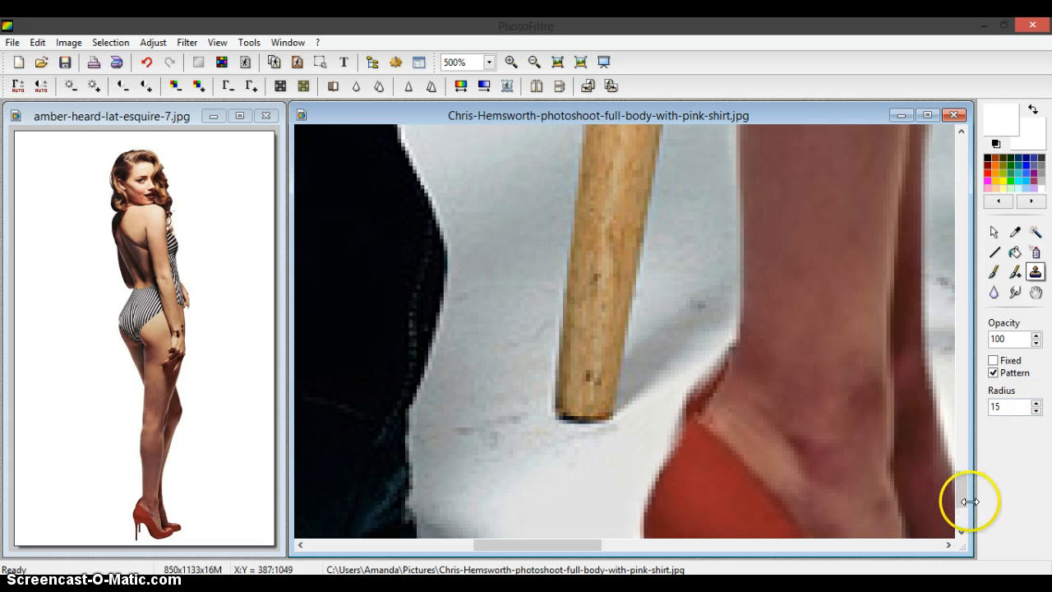
# Stamp the pattern beside the back of the woman's calf to bring back the middle section of the wooden stool leg.
pyautogui.moveTo(966, 499); pyautogui.dragTo(970, 448)
pyautogui.moveTo(621, 162)
pyautogui.mouseDown()
pyautogui.moveTo(670, 161)
pyautogui.moveTo(683, 194)
pyautogui.moveTo(658, 284)
pyautogui.mouseUp()
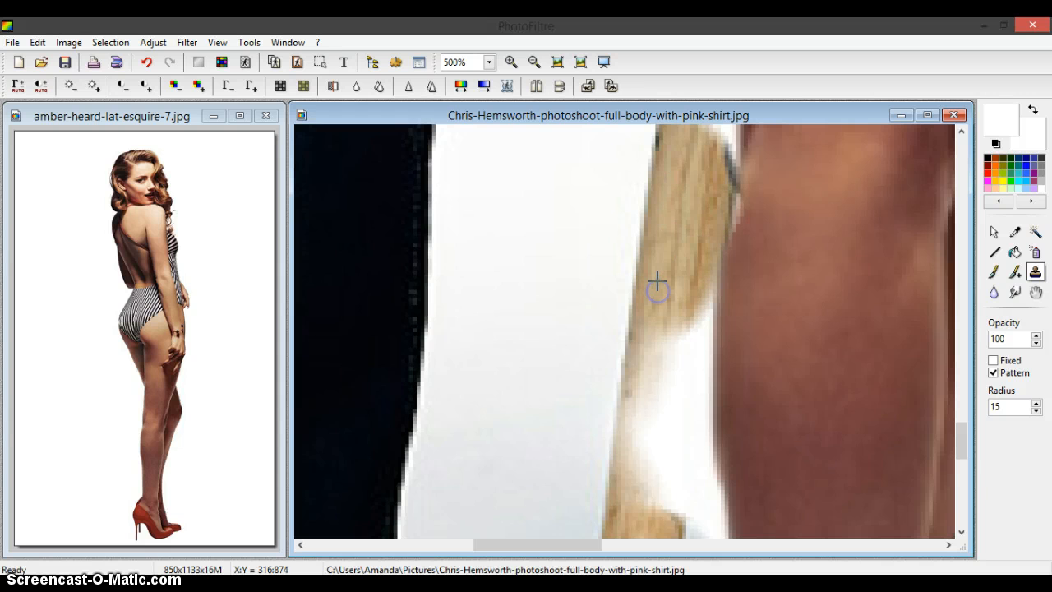
pyautogui.hotkey('ctrl', 'z')
pyautogui.moveTo(646, 157)
pyautogui.mouseDown()
pyautogui.moveTo(657, 179)
pyautogui.moveTo(639, 369)
pyautogui.moveTo(642, 467)
pyautogui.mouseUp()
pyautogui.scroll(-1, 643, 467)
pyautogui.click(653, 177)
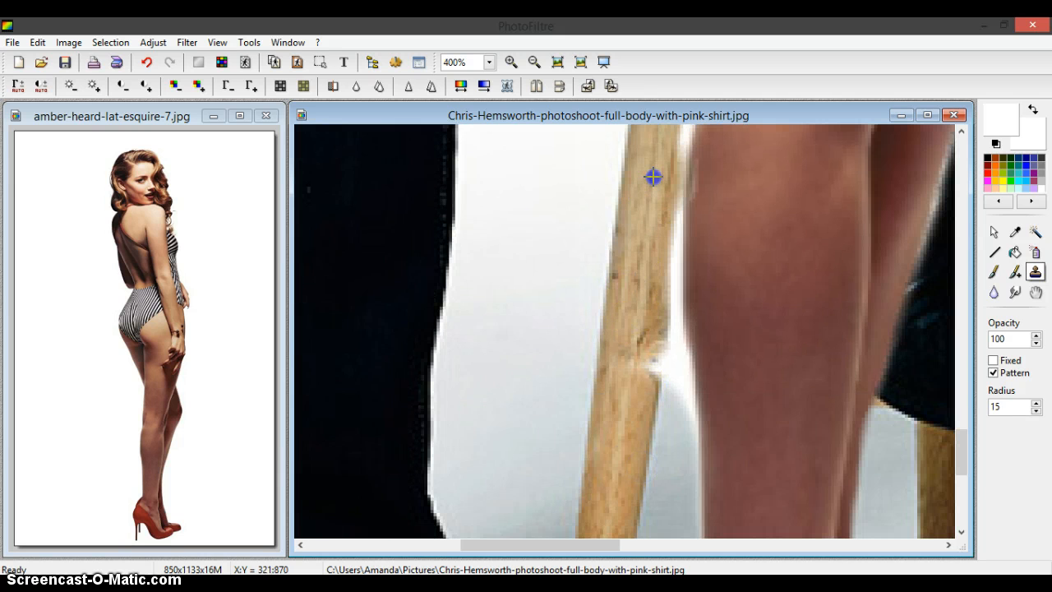
# Set the stamp radius to 10 and stamp the narrow gap beside the woman's calf to bring back the stool rung and leg edge.
pyautogui.click(665, 415)
pyautogui.hotkey('ctrl', 'z')
pyautogui.click(1002, 403)
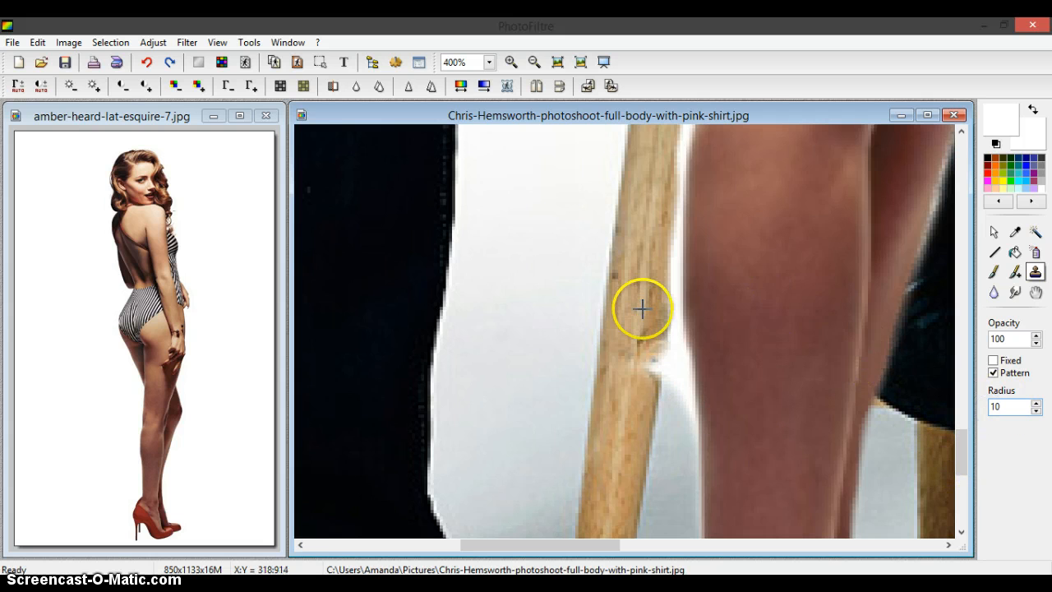
pyautogui.moveTo(659, 352); pyautogui.dragTo(661, 379)
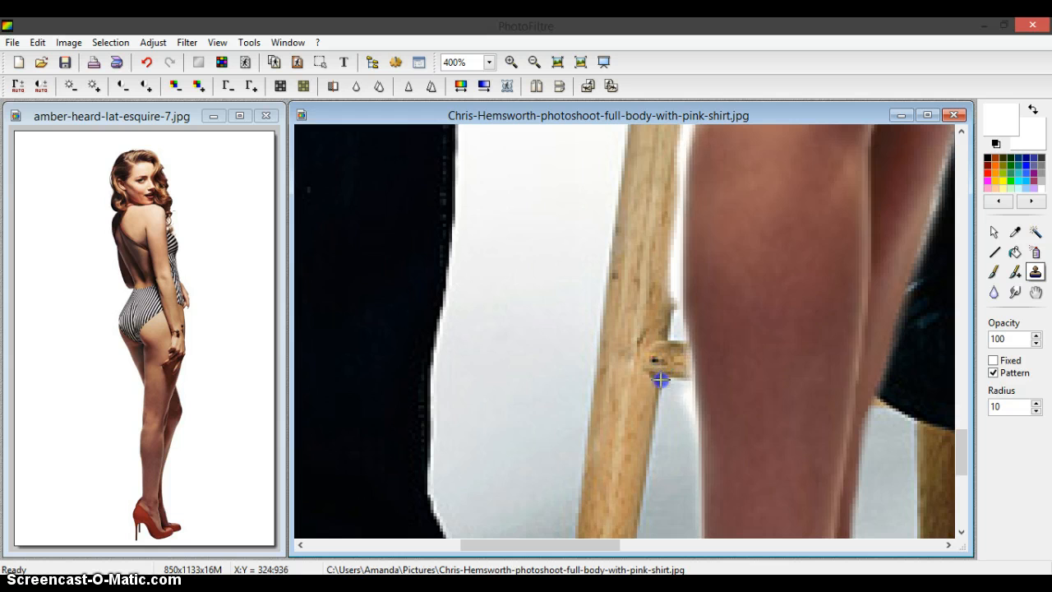
pyautogui.moveTo(647, 179); pyautogui.dragTo(656, 294)
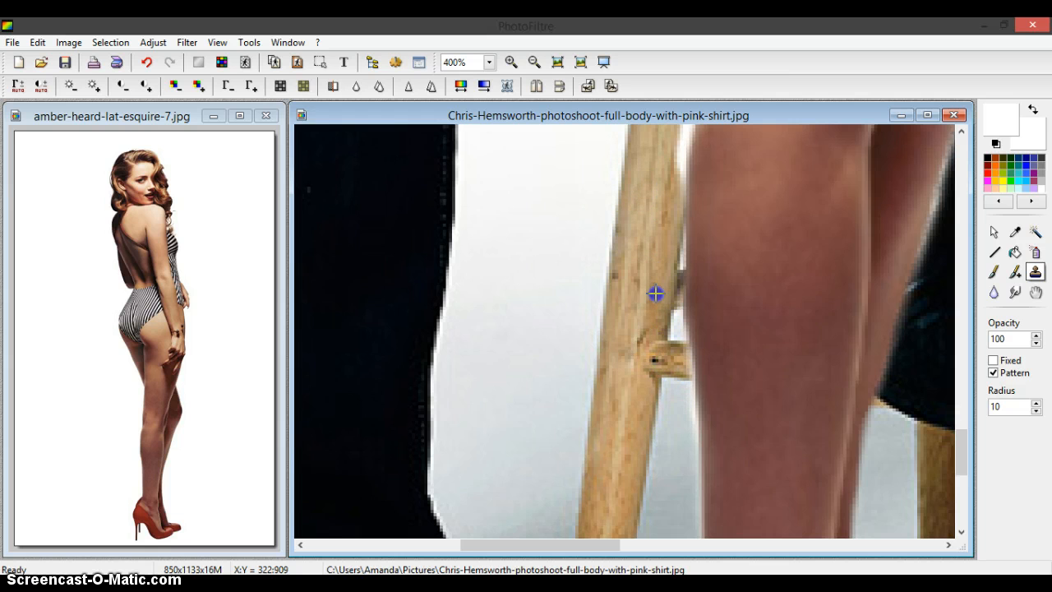
# Stamp the pattern behind the woman's lower thigh and knee to bring back the upper part of the stool leg.
pyautogui.scroll(-1, 652, 342)
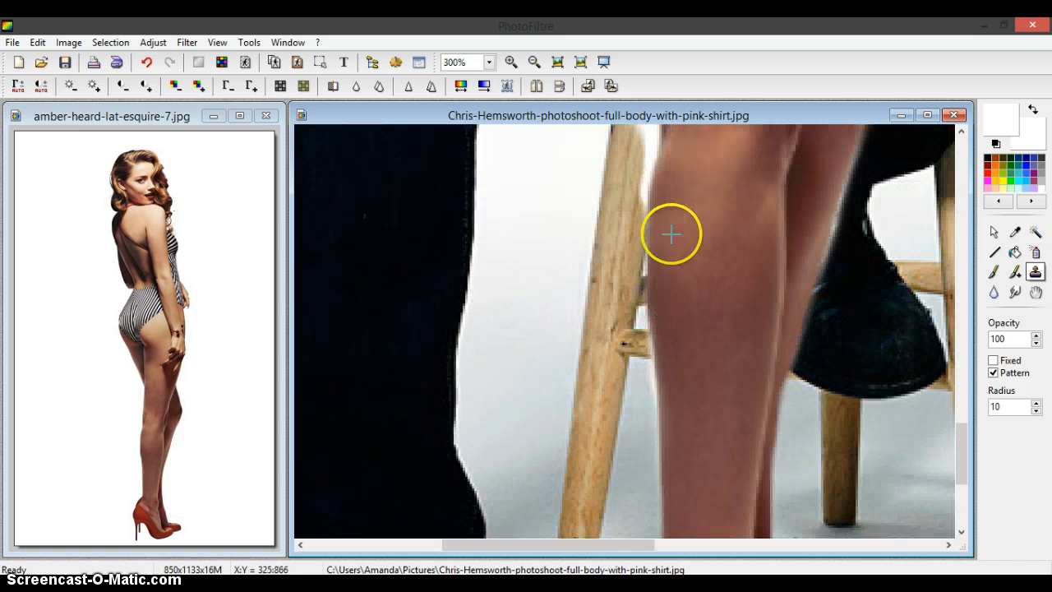
pyautogui.scroll(1, 695, 263)
pyautogui.moveTo(960, 453); pyautogui.dragTo(960, 403)
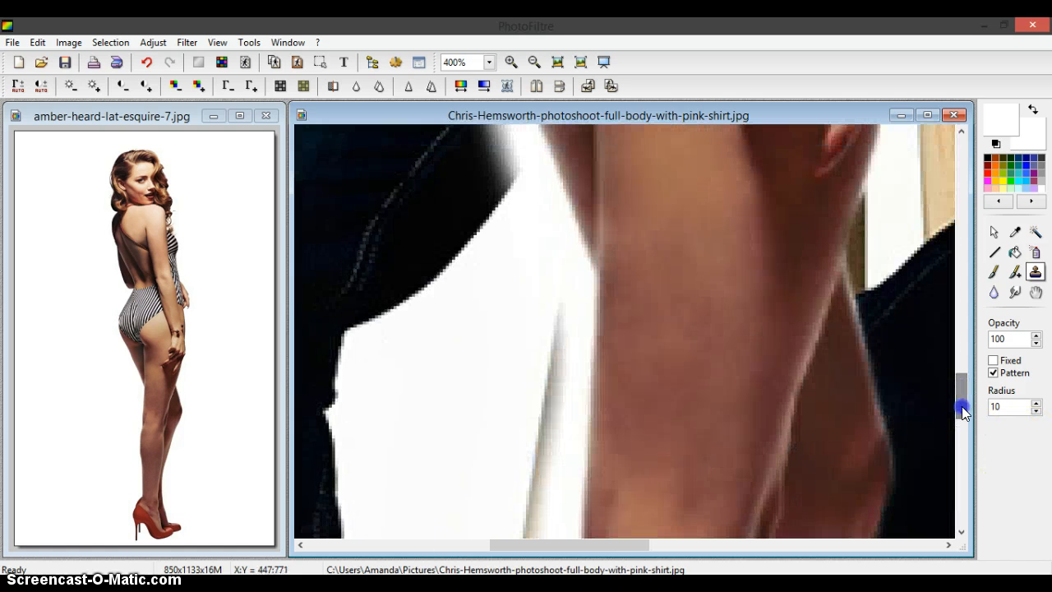
pyautogui.moveTo(521, 263)
pyautogui.mouseDown()
pyautogui.moveTo(547, 288)
pyautogui.moveTo(569, 281)
pyautogui.moveTo(573, 312)
pyautogui.moveTo(550, 500)
pyautogui.mouseUp()
pyautogui.click(934, 389)
pyautogui.moveTo(958, 395); pyautogui.dragTo(960, 432)
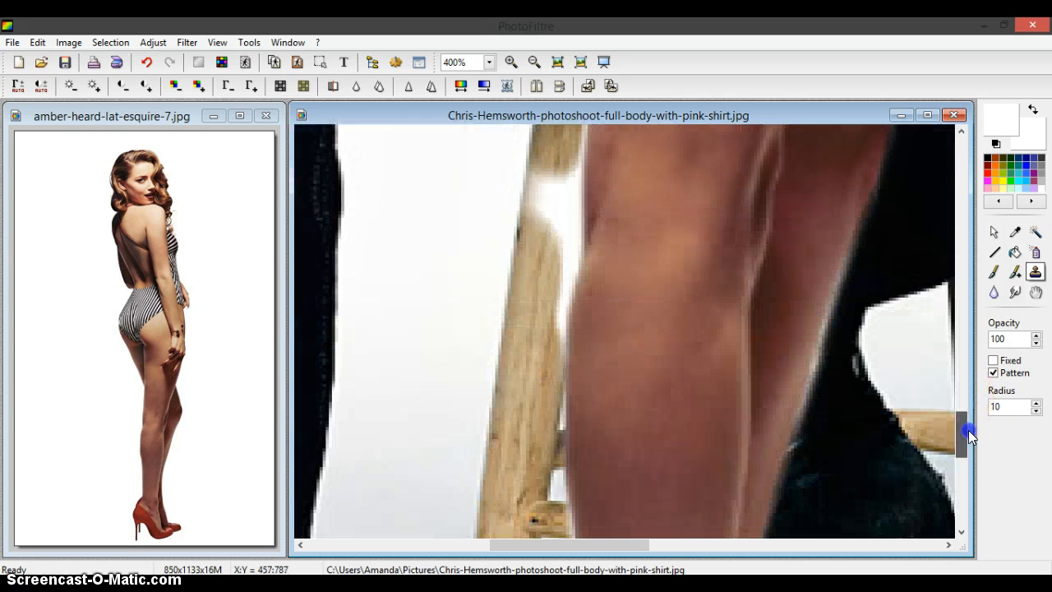
pyautogui.moveTo(526, 128)
pyautogui.mouseDown()
pyautogui.moveTo(556, 180)
pyautogui.moveTo(541, 284)
pyautogui.mouseUp()
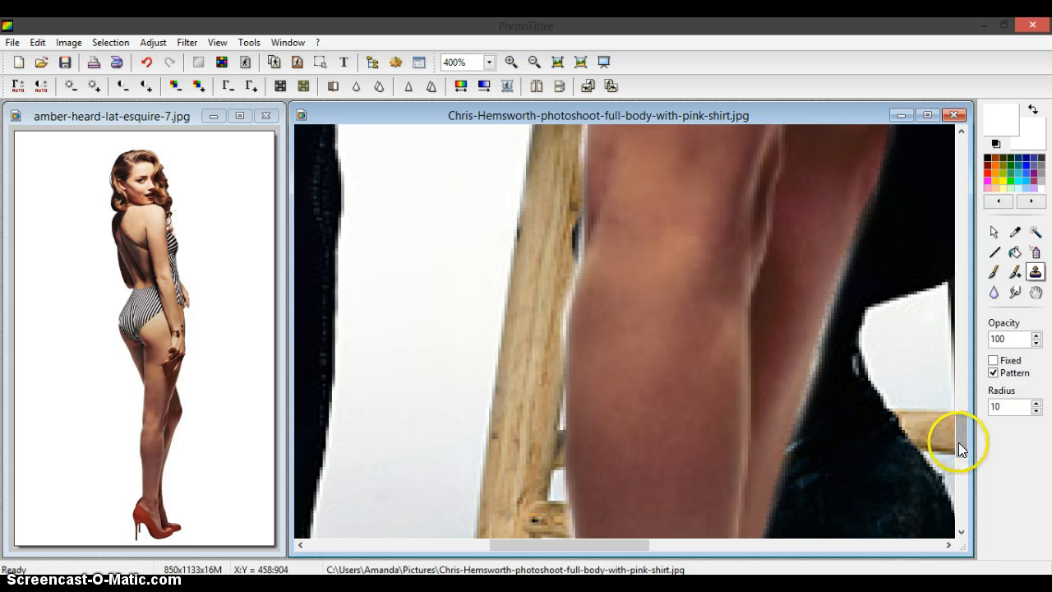
# Stamp the pattern behind the woman's far thigh to bring back the man's denim thigh below his fingertip and the top of the stool leg.
pyautogui.moveTo(959, 436); pyautogui.dragTo(962, 376)
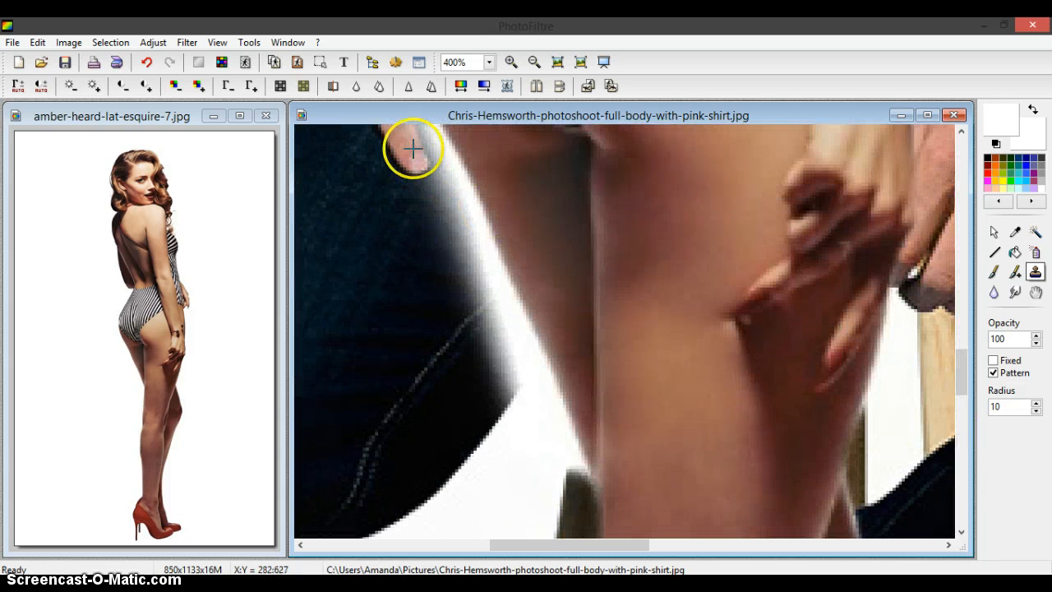
pyautogui.moveTo(428, 171)
pyautogui.mouseDown()
pyautogui.moveTo(460, 233)
pyautogui.moveTo(501, 368)
pyautogui.mouseUp()
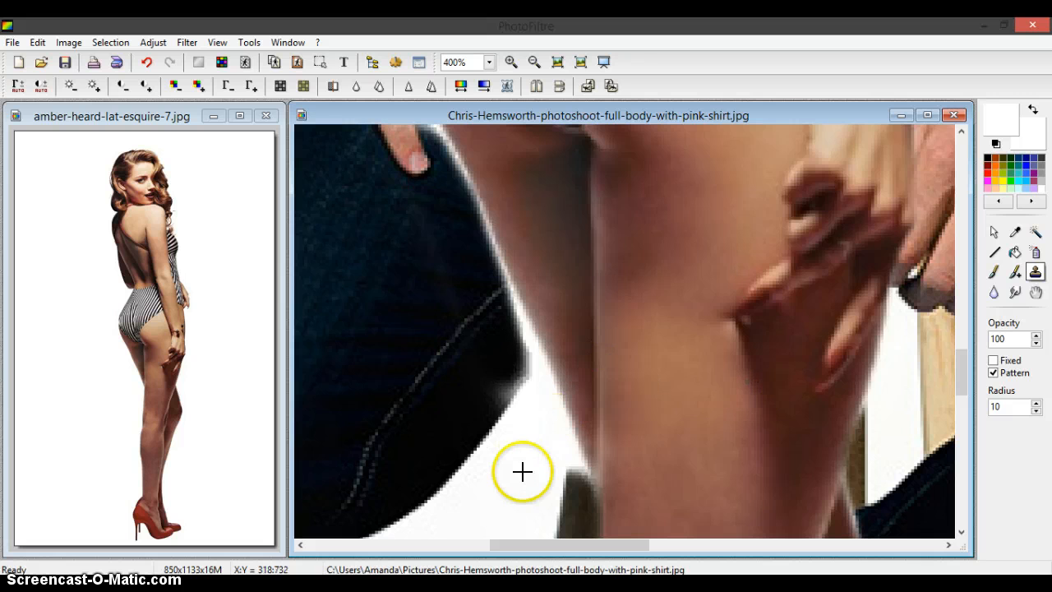
pyautogui.keyDown('ctrl'); pyautogui.click(558, 494); pyautogui.keyUp('ctrl')
pyautogui.moveTo(561, 477)
pyautogui.mouseDown()
pyautogui.moveTo(495, 301)
pyautogui.moveTo(488, 421)
pyautogui.mouseUp()
# Touch up the remaining pale fringe between the man's denim and the back of the woman's upper thigh with the stamp.
pyautogui.keyDown('ctrl'); pyautogui.click(450, 216); pyautogui.keyUp('ctrl')
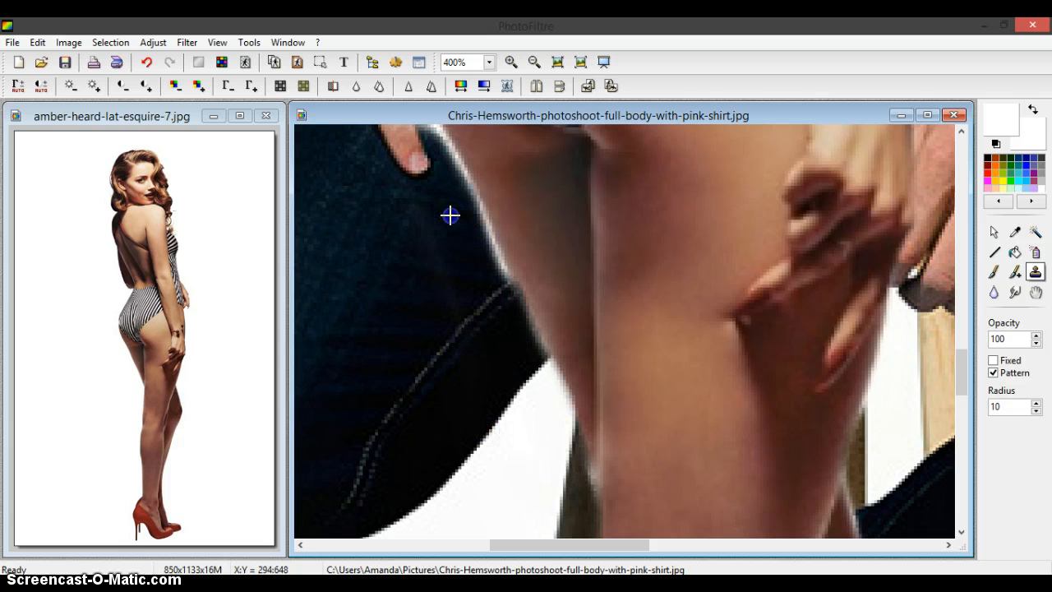
pyautogui.moveTo(459, 221); pyautogui.dragTo(471, 250)
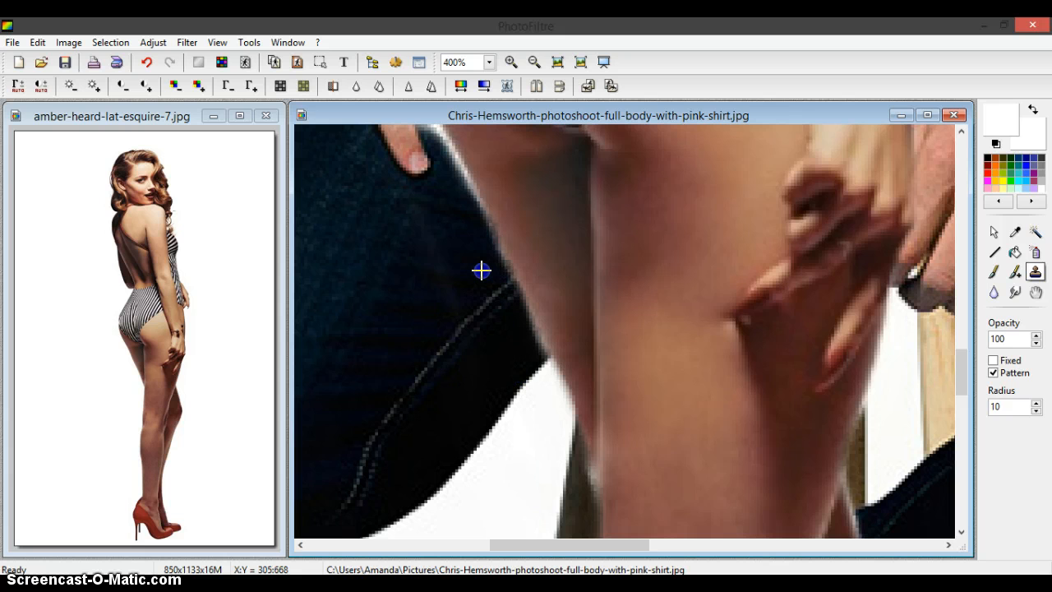
pyautogui.moveTo(481, 270); pyautogui.dragTo(473, 240)
pyautogui.moveTo(957, 383); pyautogui.dragTo(958, 352)
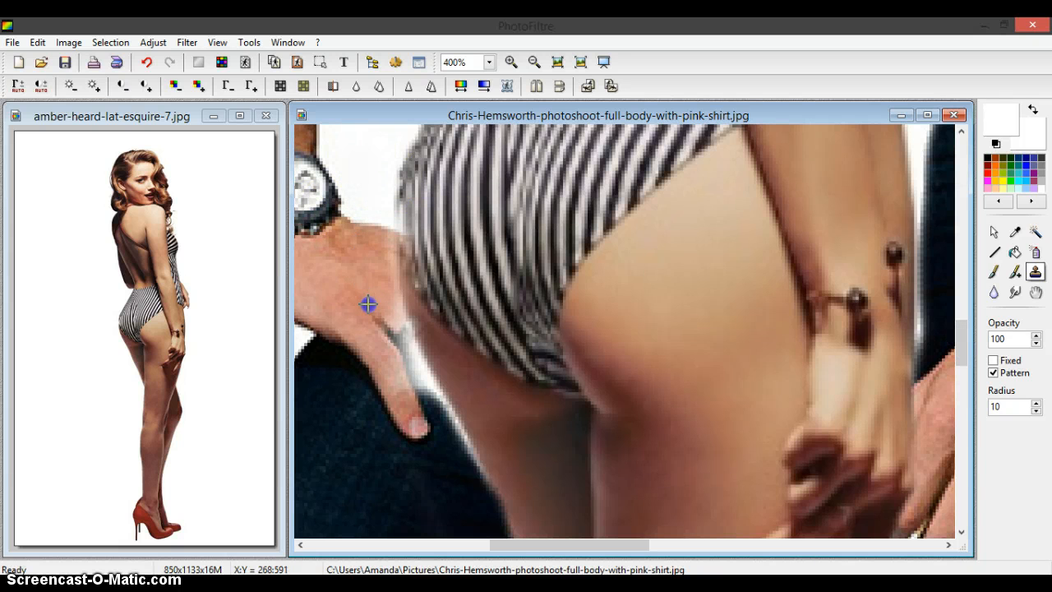
# Stamp the pattern between the man's thumb and the back of the woman's thigh to bring back his ringed finger, undoing unwanted strokes.
pyautogui.moveTo(368, 304)
pyautogui.mouseDown()
pyautogui.moveTo(420, 487)
pyautogui.moveTo(449, 513)
pyautogui.moveTo(458, 469)
pyautogui.moveTo(430, 423)
pyautogui.mouseUp()
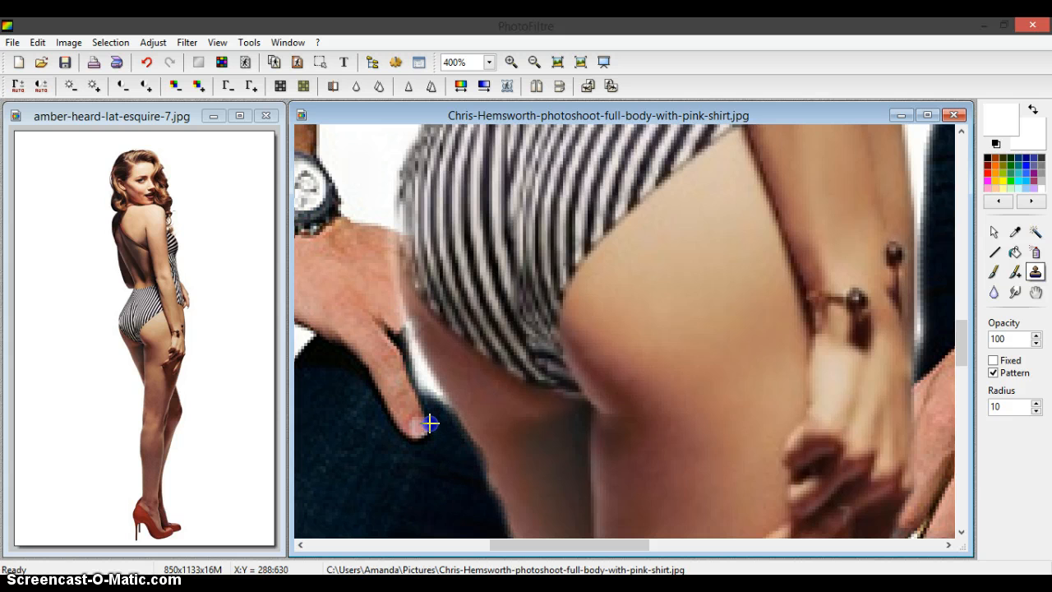
pyautogui.hotkey('ctrl', 'z')
pyautogui.keyDown('ctrl'); pyautogui.click(415, 490); pyautogui.keyUp('ctrl')
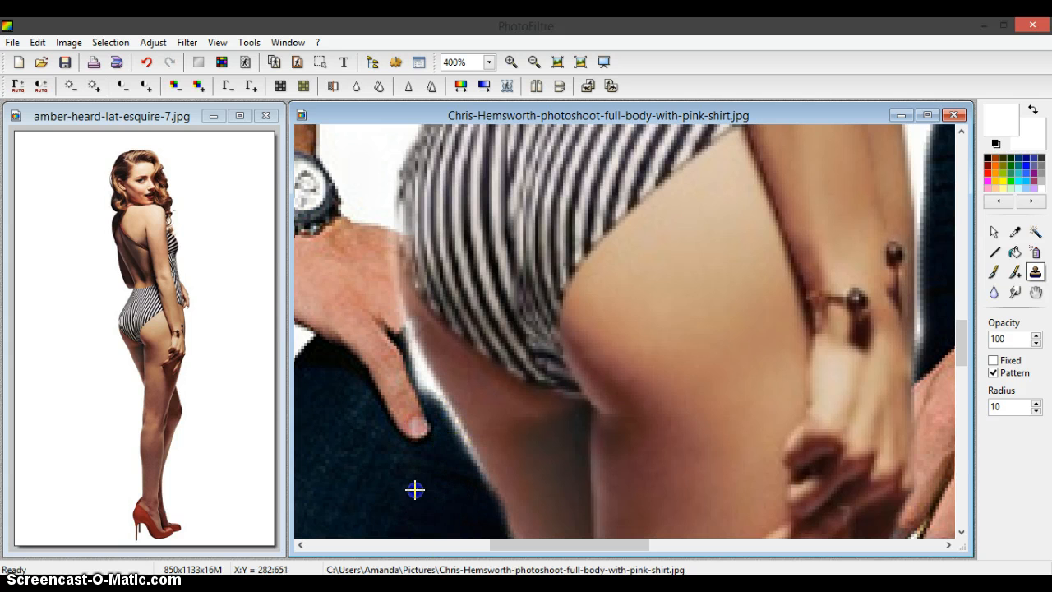
pyautogui.keyDown('ctrl'); pyautogui.click(383, 311); pyautogui.keyUp('ctrl')
pyautogui.click(391, 313)
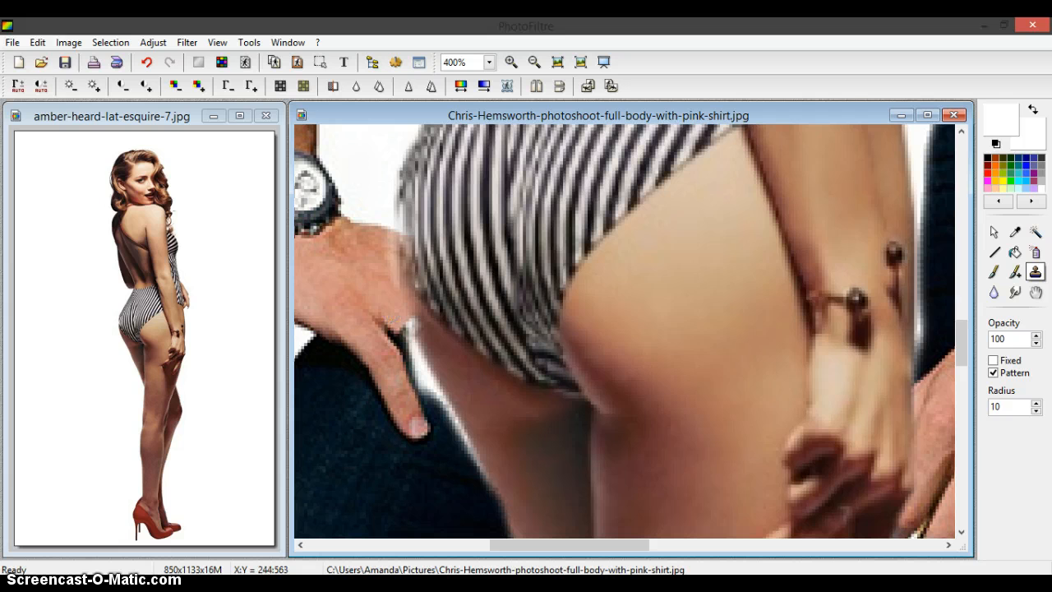
pyautogui.click(37, 45)
pyautogui.click(61, 60)
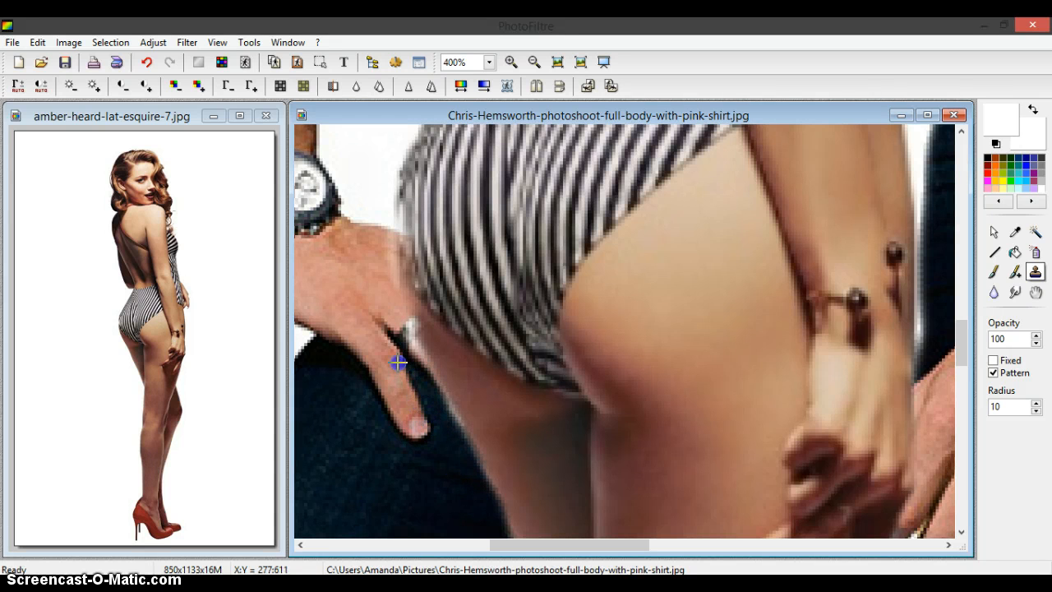
# Touch up the man's hand beside the edge of the striped swimsuit with the stamp and undo the last stroke.
pyautogui.keyDown('ctrl'); pyautogui.click(349, 199); pyautogui.keyUp('ctrl')
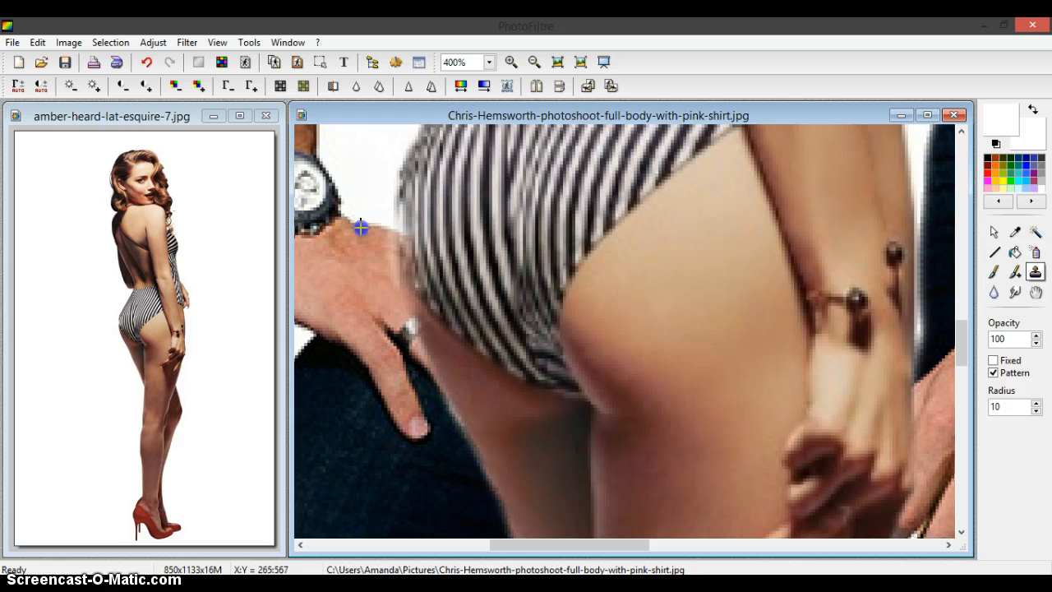
pyautogui.keyDown('ctrl'); pyautogui.click(375, 293); pyautogui.keyUp('ctrl')
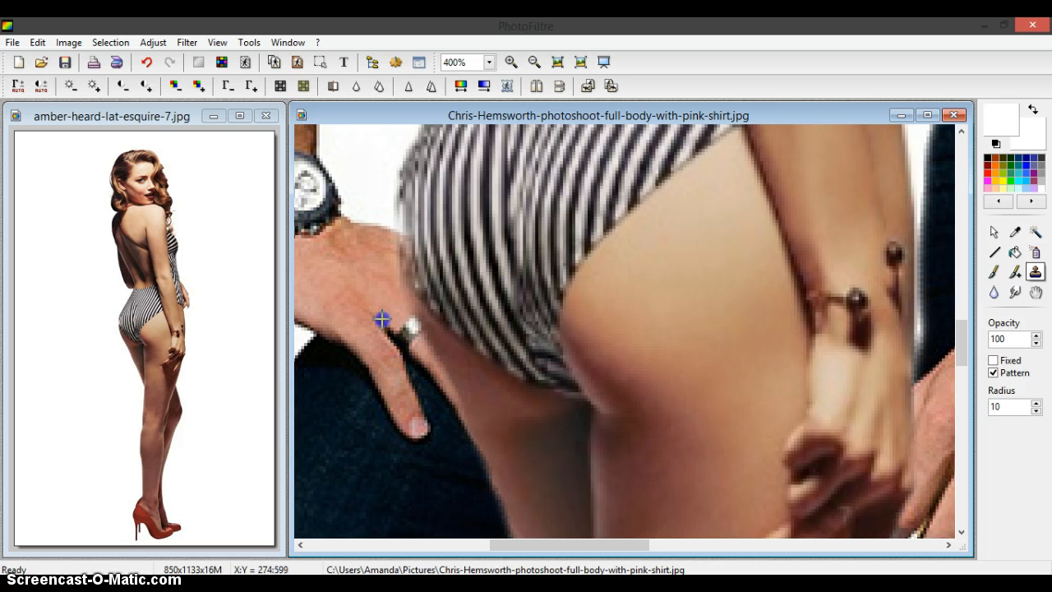
pyautogui.hotkey('ctrl', 'z')
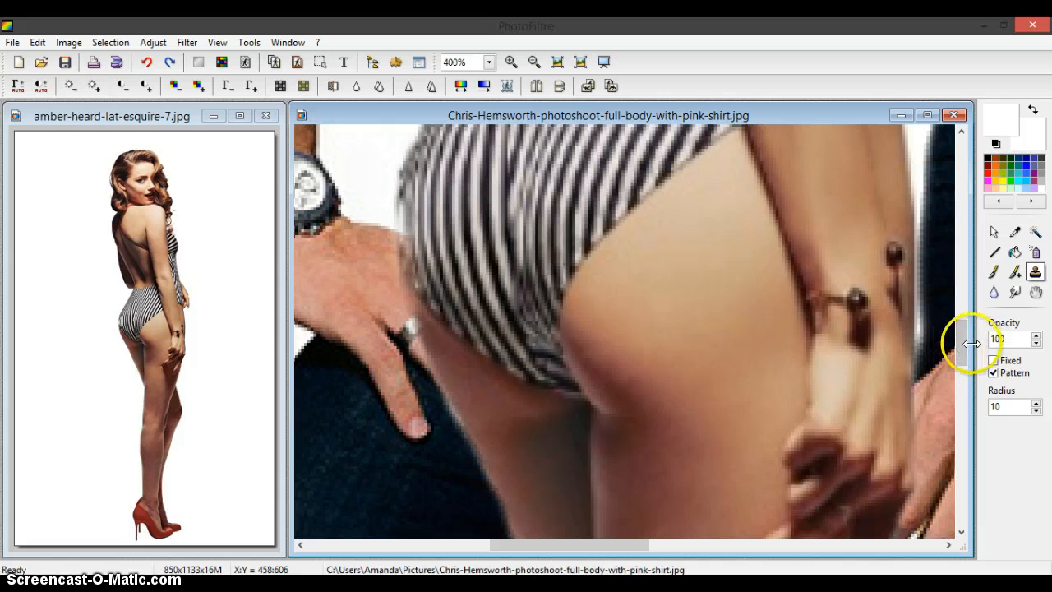
# Stamp the pattern in the white area behind the woman's back to bring back the man's pink sleeve and upper arm.
pyautogui.moveTo(963, 352); pyautogui.dragTo(952, 300)
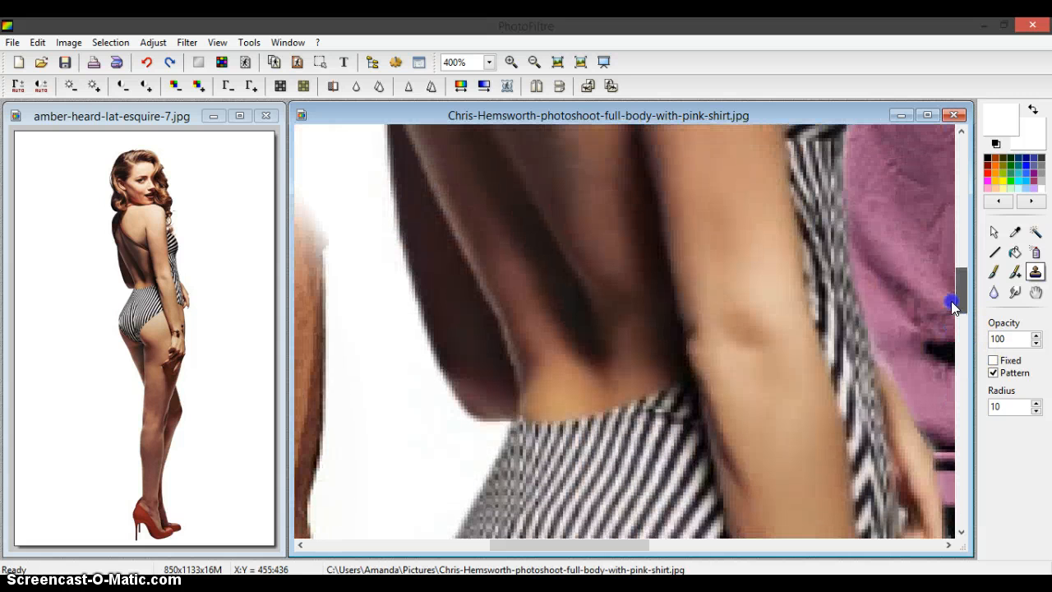
pyautogui.keyDown('ctrl'); pyautogui.click(357, 317); pyautogui.keyUp('ctrl')
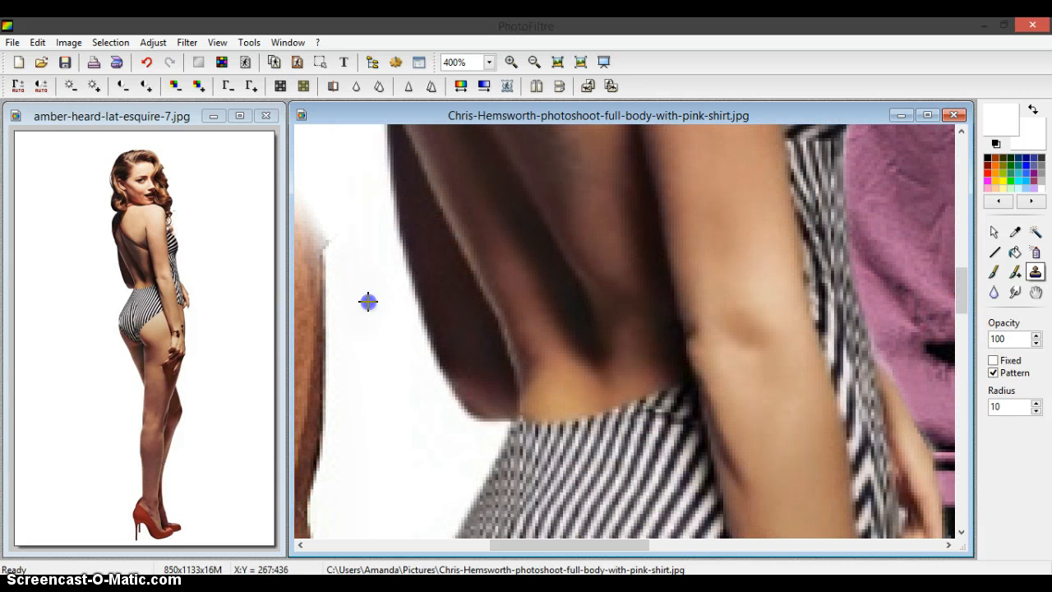
pyautogui.moveTo(958, 345); pyautogui.dragTo(956, 254)
pyautogui.moveTo(667, 549); pyautogui.dragTo(577, 545)
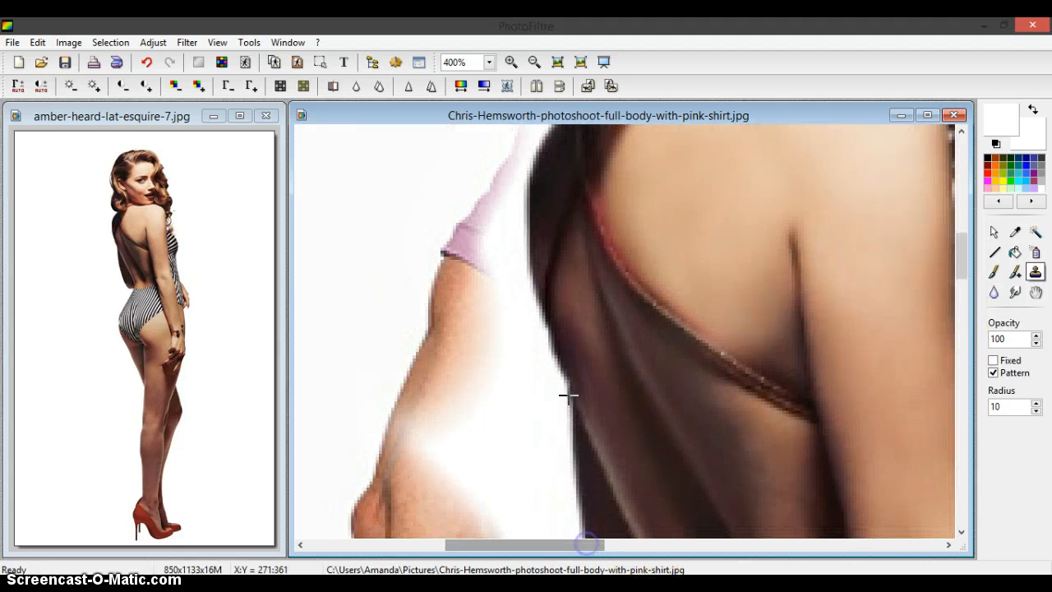
pyautogui.moveTo(492, 174)
pyautogui.mouseDown()
pyautogui.moveTo(548, 472)
pyautogui.moveTo(539, 501)
pyautogui.moveTo(494, 528)
pyautogui.moveTo(457, 515)
pyautogui.moveTo(404, 471)
pyautogui.moveTo(409, 378)
pyautogui.moveTo(435, 243)
pyautogui.moveTo(451, 220)
pyautogui.moveTo(474, 266)
pyautogui.moveTo(514, 470)
pyautogui.moveTo(499, 491)
pyautogui.moveTo(458, 467)
pyautogui.moveTo(449, 477)
pyautogui.moveTo(437, 390)
pyautogui.moveTo(469, 331)
pyautogui.moveTo(474, 439)
pyautogui.mouseUp()
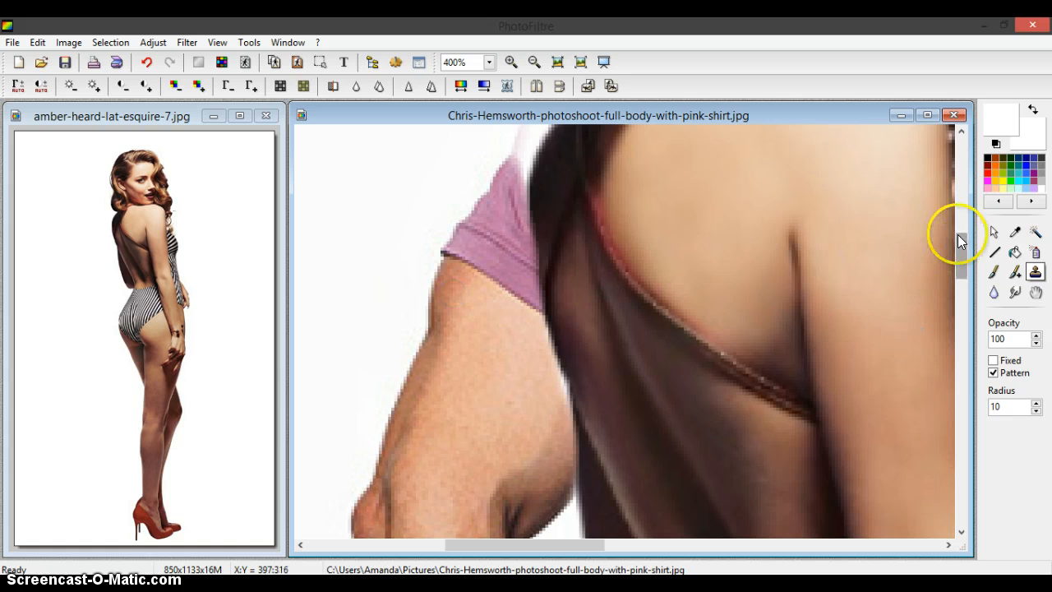
# Stamp the pattern along the man's elbow and forearm beside the woman's lower back to complete his arm.
pyautogui.moveTo(960, 242); pyautogui.dragTo(966, 272)
pyautogui.moveTo(544, 305); pyautogui.dragTo(493, 367)
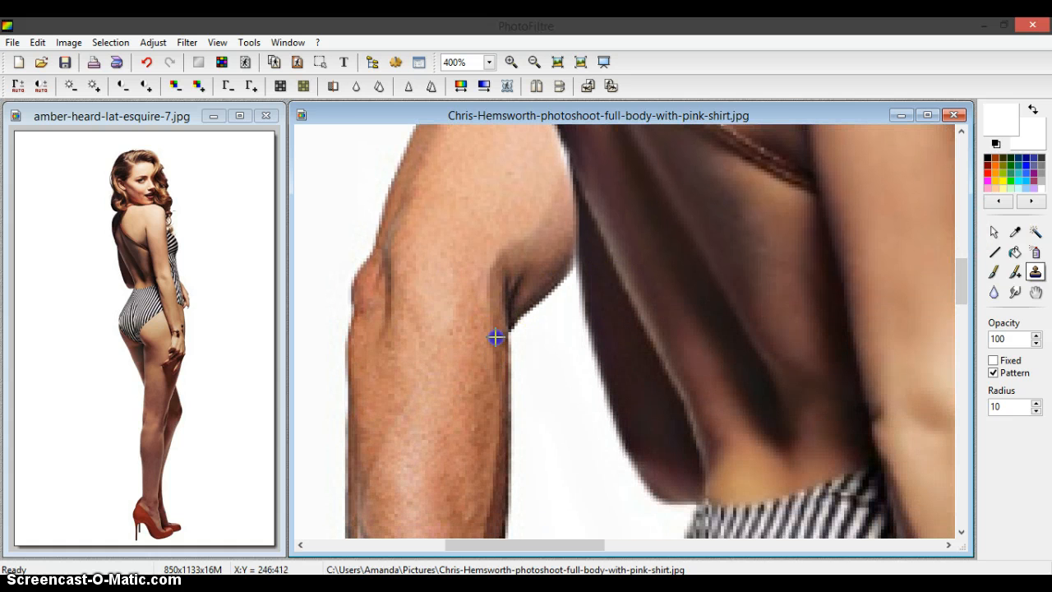
pyautogui.moveTo(421, 500); pyautogui.dragTo(341, 411)
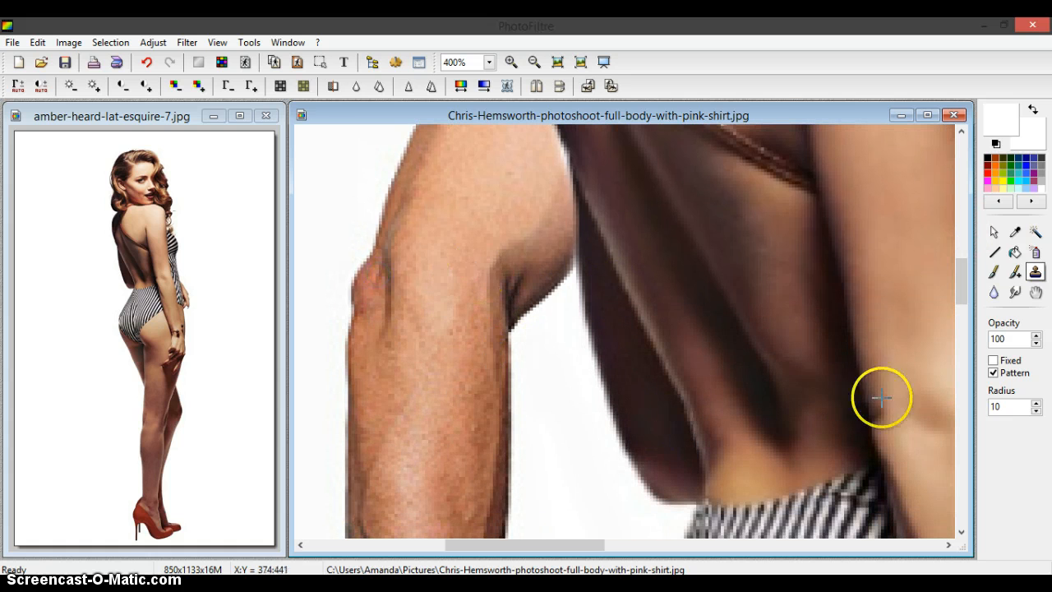
pyautogui.moveTo(959, 263); pyautogui.dragTo(961, 284)
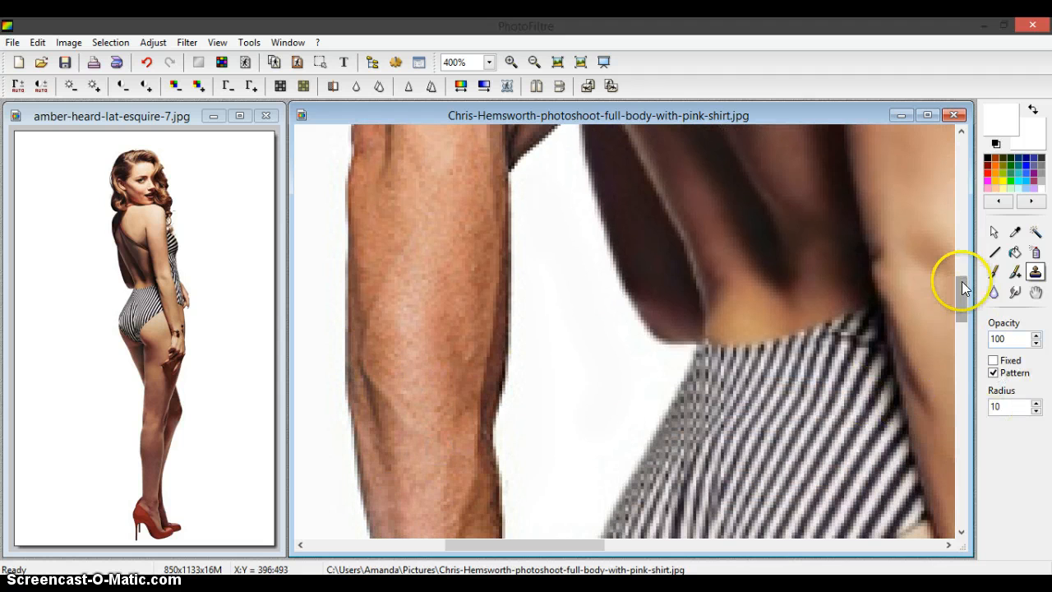
# Stamp back the top of the man's sleeve below the woman's hair, using radius 3 for the small gap, and return the radius to 10.
pyautogui.moveTo(958, 281); pyautogui.dragTo(956, 226)
pyautogui.moveTo(488, 291)
pyautogui.mouseDown()
pyautogui.moveTo(529, 306)
pyautogui.moveTo(513, 333)
pyautogui.mouseUp()
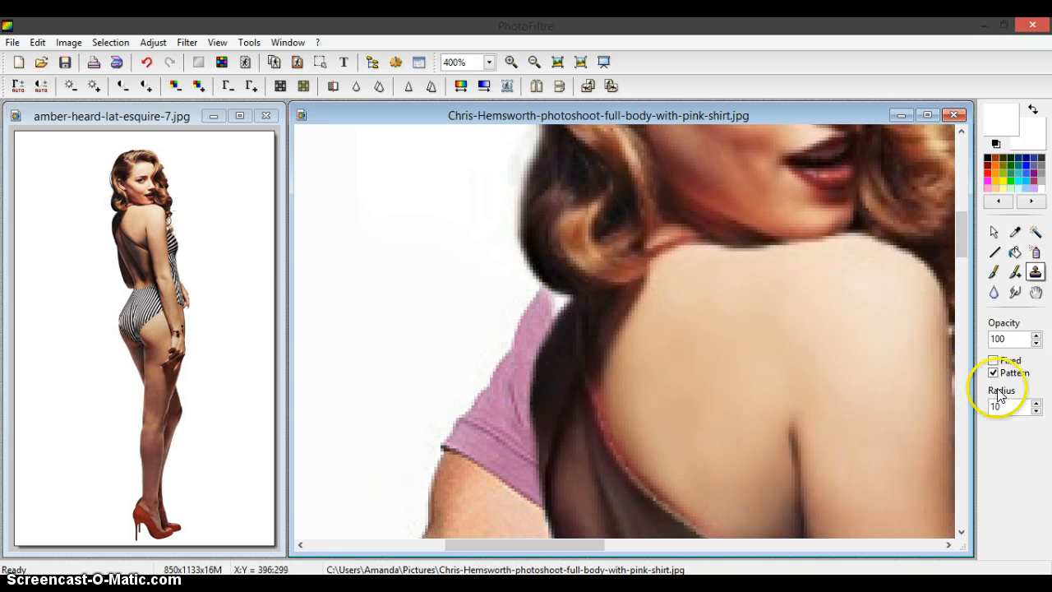
pyautogui.moveTo(1009, 407); pyautogui.dragTo(915, 390)
pyautogui.write('3')
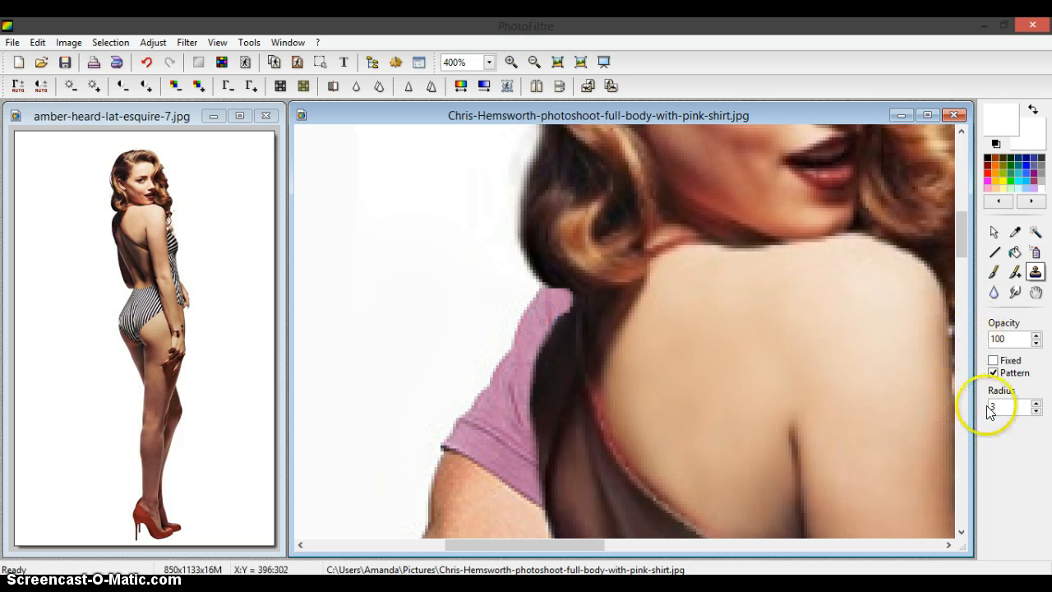
pyautogui.moveTo(998, 407); pyautogui.dragTo(881, 396)
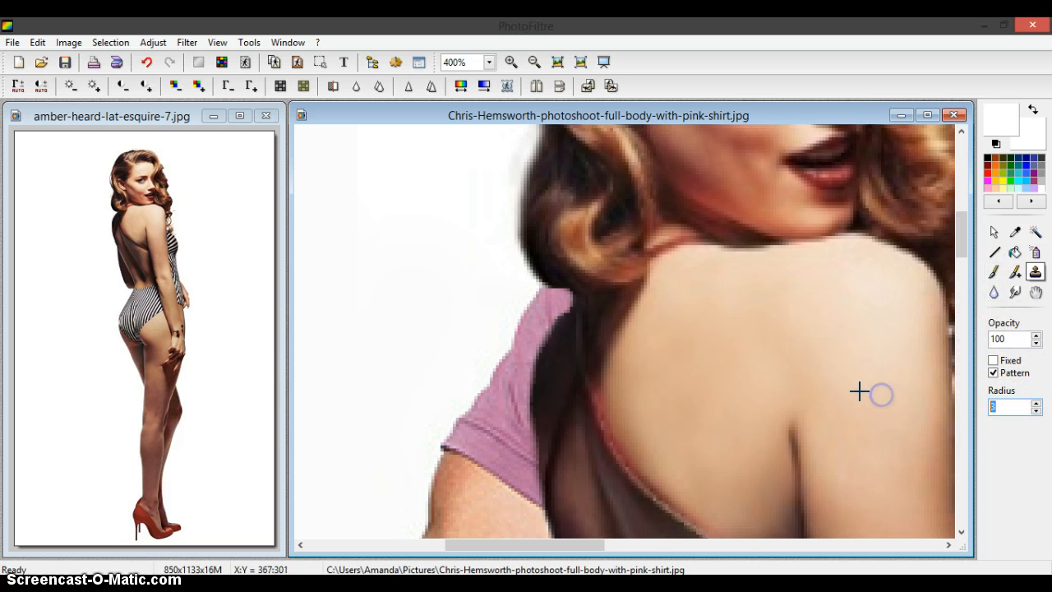
# Stamp the pattern over the pale fringe between the stool leg and the edge of the woman's leg just above her knee.
pyautogui.scroll(-3, 741, 326)
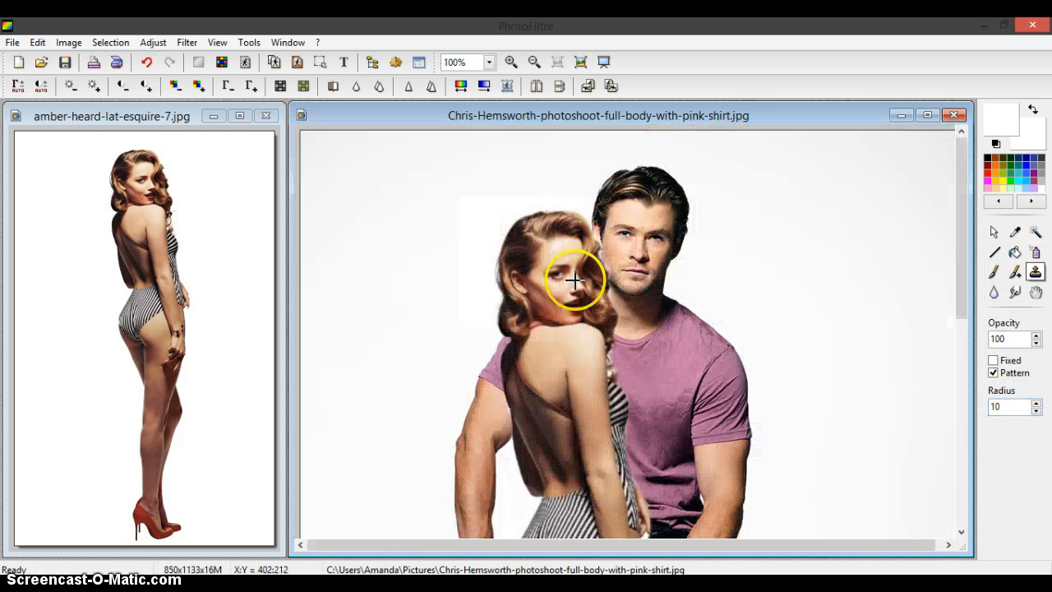
pyautogui.scroll(-1, 682, 458)
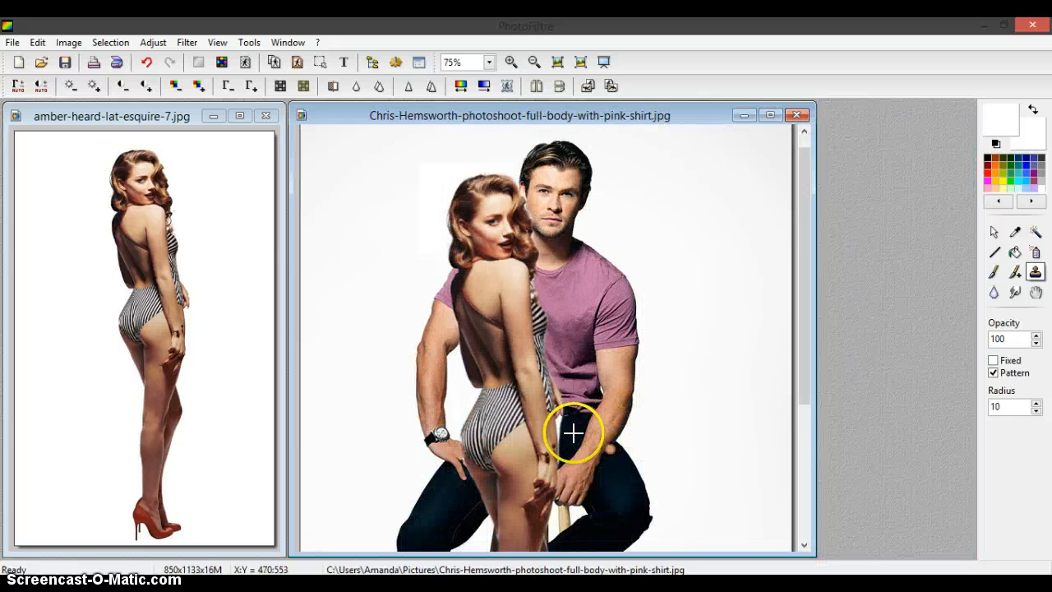
pyautogui.scroll(-1, 549, 450)
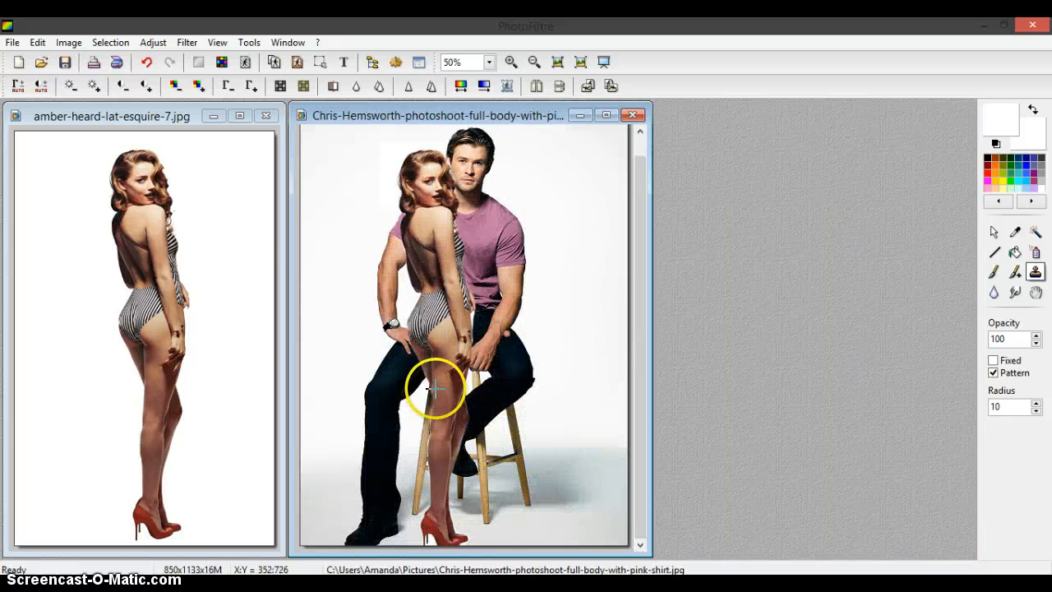
pyautogui.scroll(7, 464, 438)
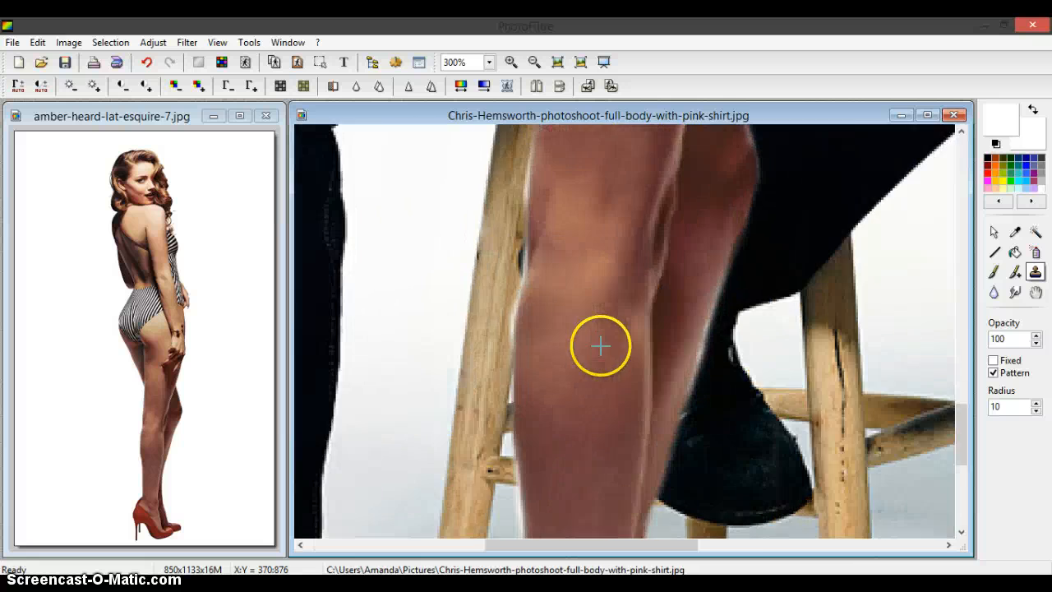
pyautogui.scroll(-1, 678, 407)
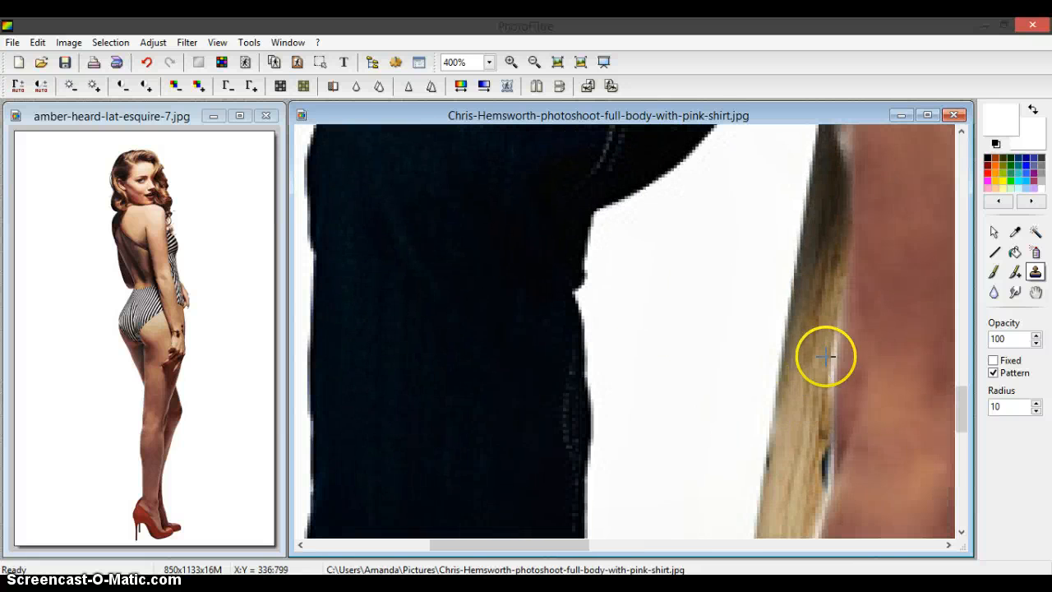
pyautogui.keyDown('ctrl'); pyautogui.click(827, 311); pyautogui.keyUp('ctrl')
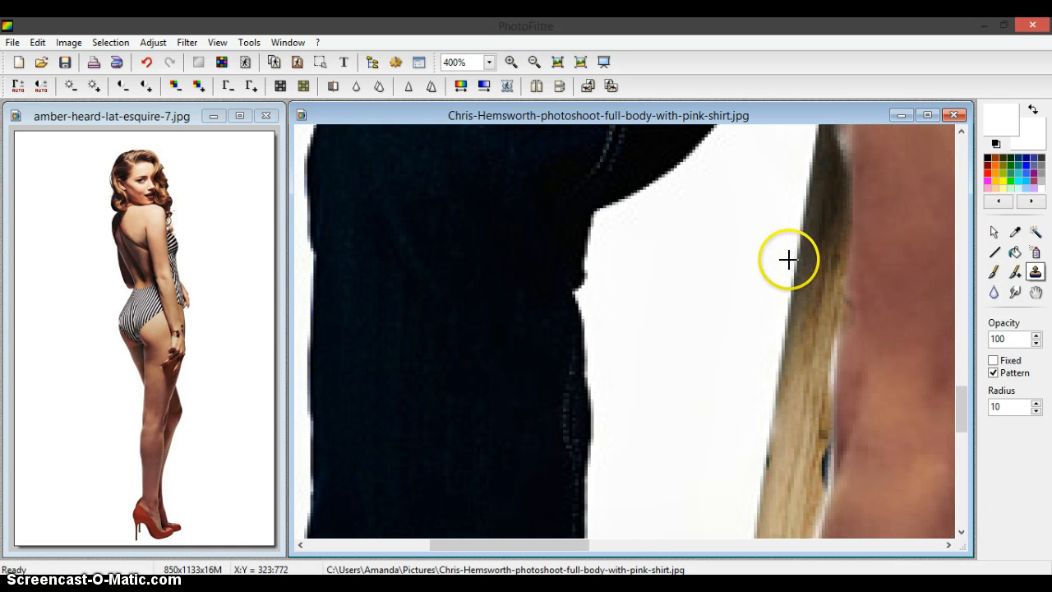
pyautogui.moveTo(789, 260)
pyautogui.mouseDown()
pyautogui.moveTo(822, 305)
pyautogui.moveTo(798, 301)
pyautogui.moveTo(808, 313)
pyautogui.mouseUp()
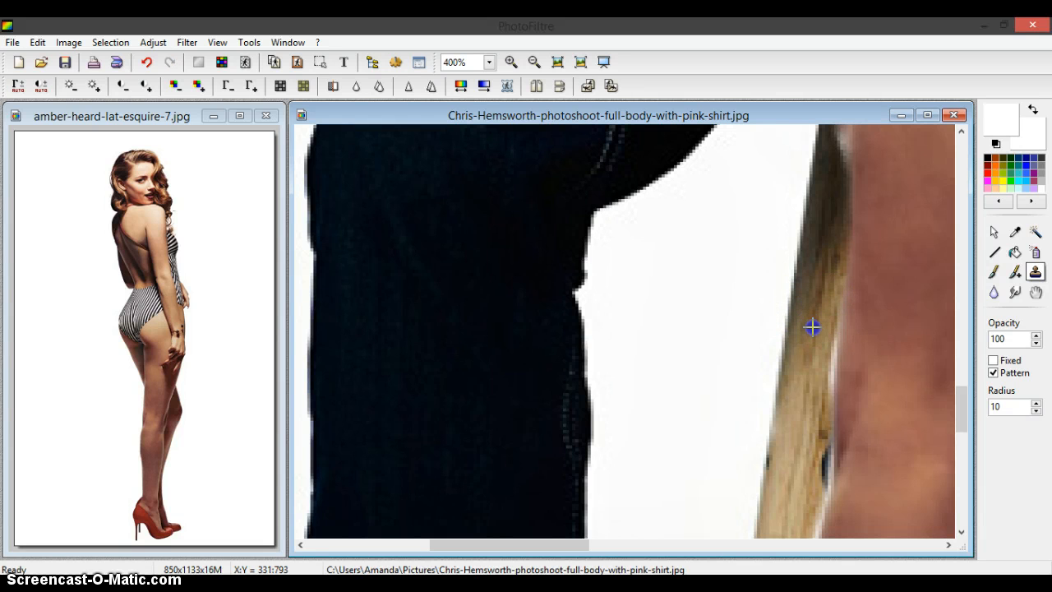
pyautogui.moveTo(807, 409); pyautogui.dragTo(806, 419)
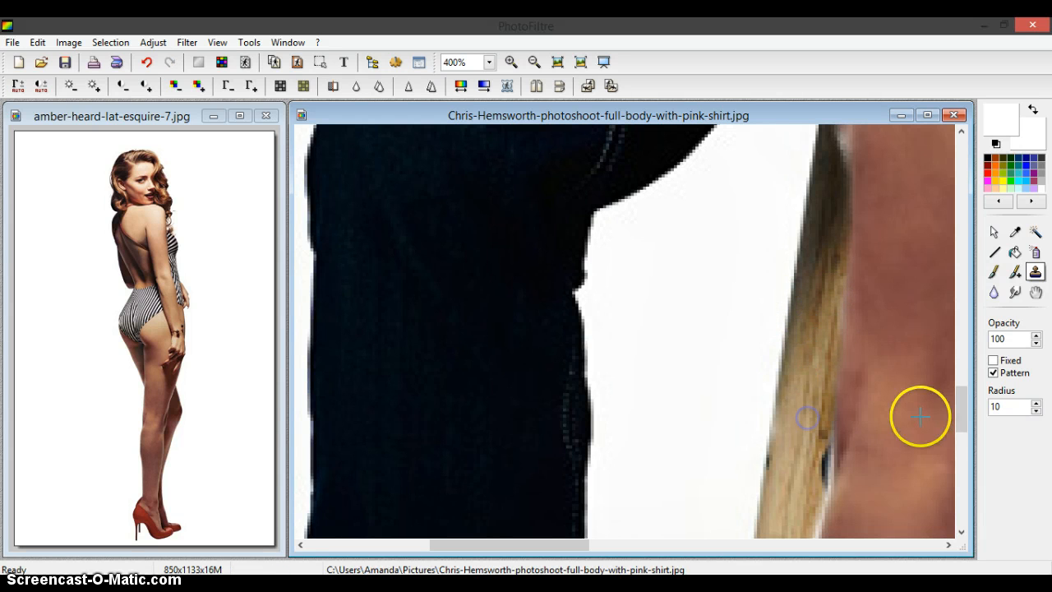
# Stamp the pattern further down the stool leg to clean up the fringe beside the woman's knee and upper calf.
pyautogui.moveTo(963, 394); pyautogui.dragTo(967, 412)
pyautogui.moveTo(828, 291); pyautogui.dragTo(783, 257)
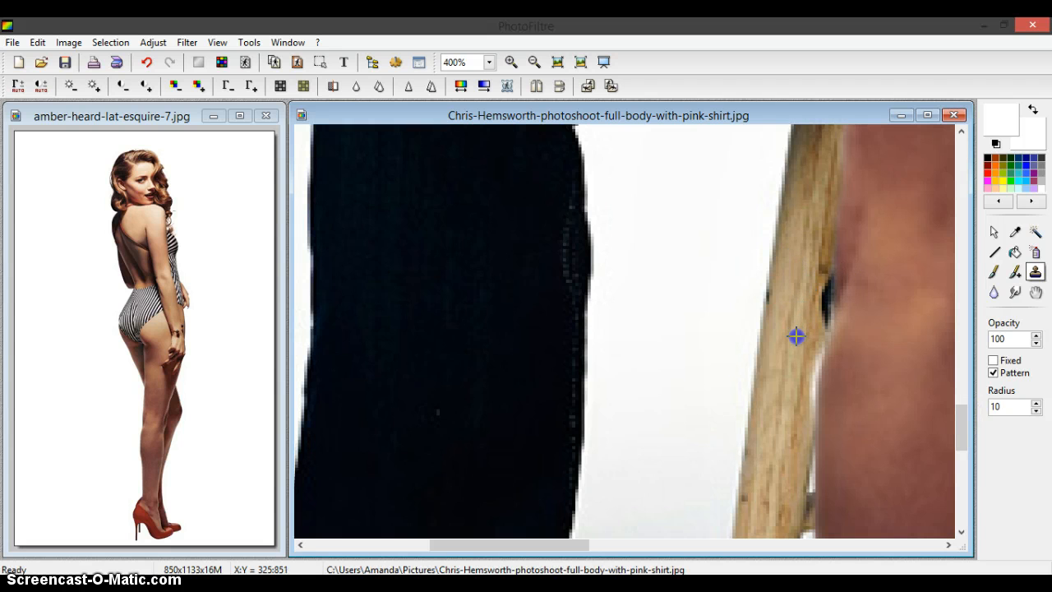
pyautogui.click(761, 500)
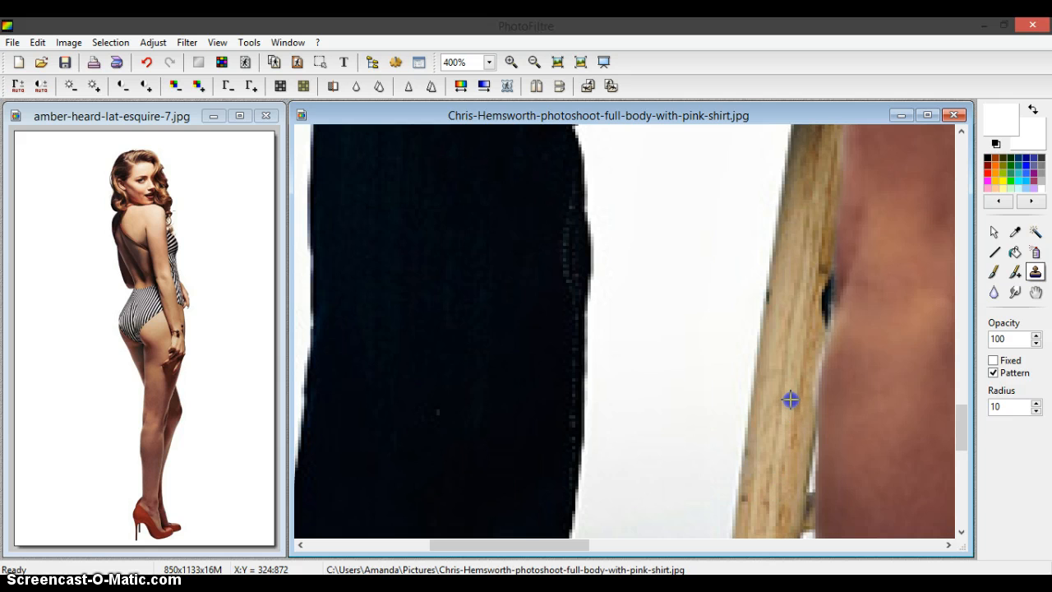
# Stamp the pattern over the white strip beside the woman's forearm to bring back the man's denim between her wrist and his arm.
pyautogui.moveTo(959, 421); pyautogui.dragTo(959, 387)
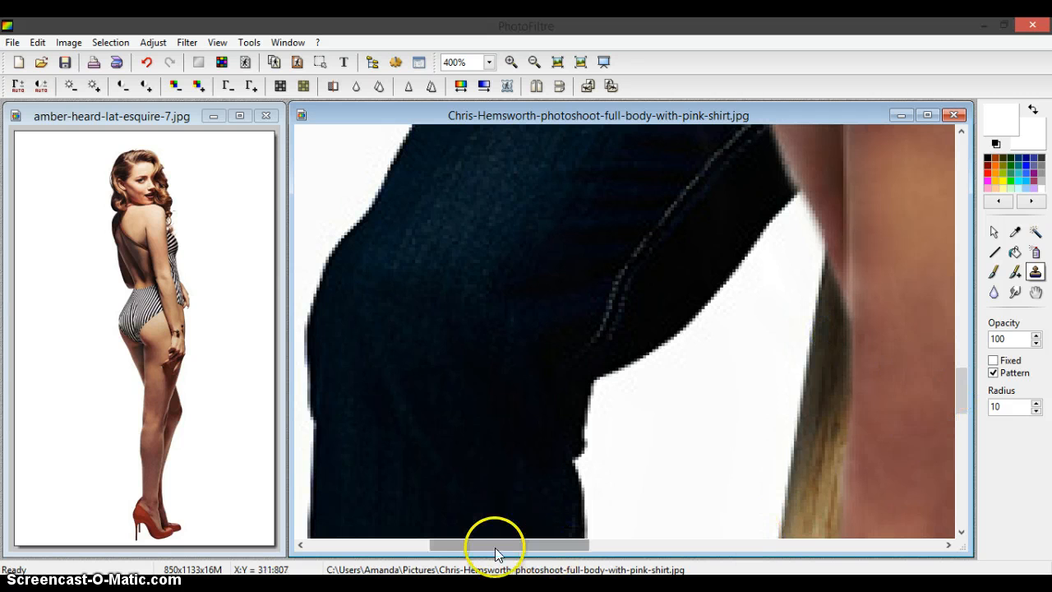
pyautogui.moveTo(496, 553); pyautogui.dragTo(606, 562)
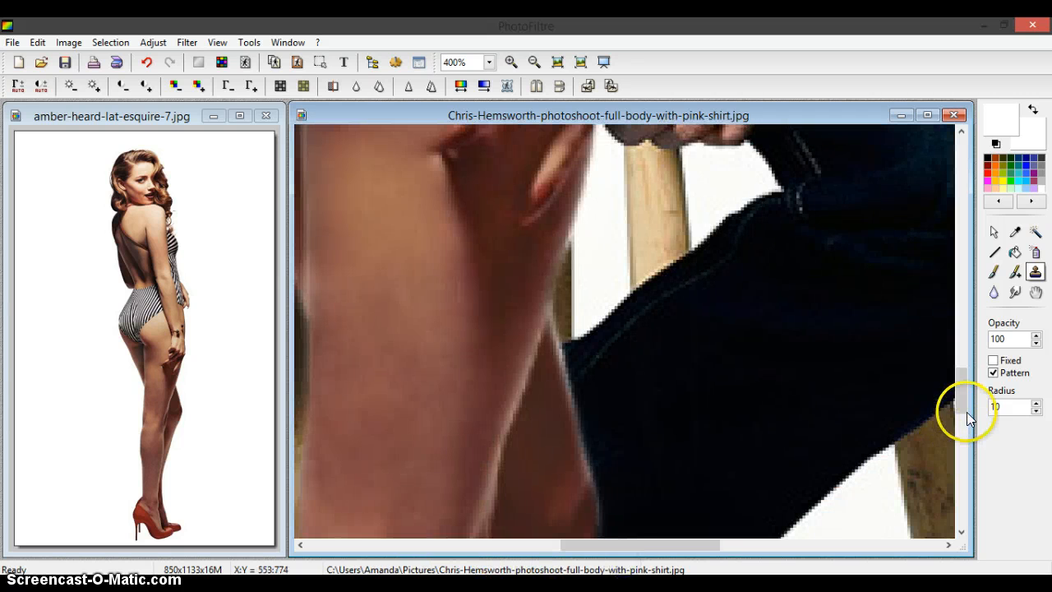
pyautogui.moveTo(963, 411); pyautogui.dragTo(961, 329)
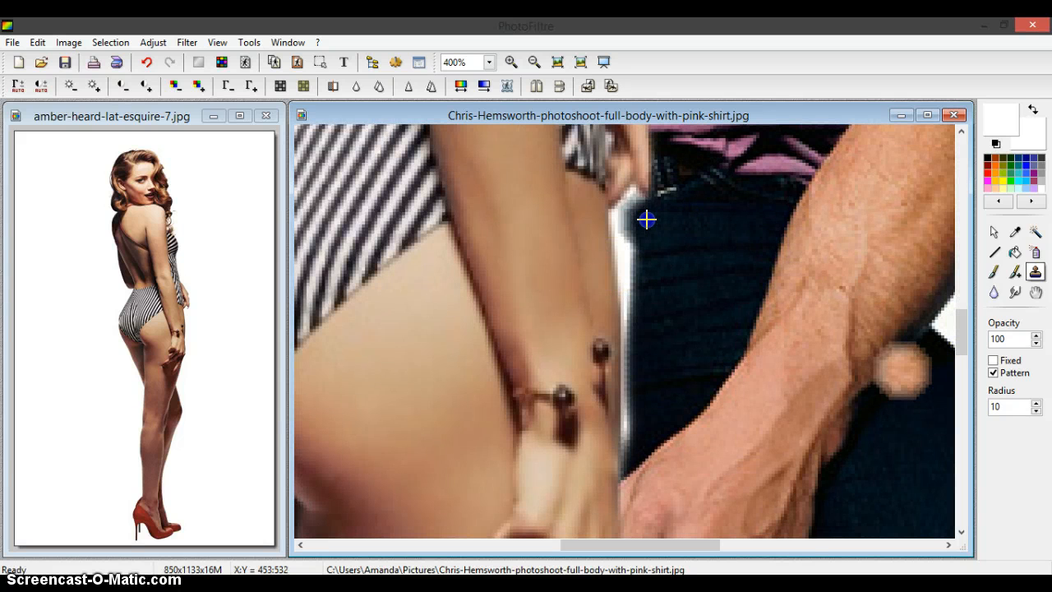
pyautogui.moveTo(639, 214)
pyautogui.mouseDown()
pyautogui.moveTo(649, 331)
pyautogui.moveTo(648, 477)
pyautogui.mouseUp()
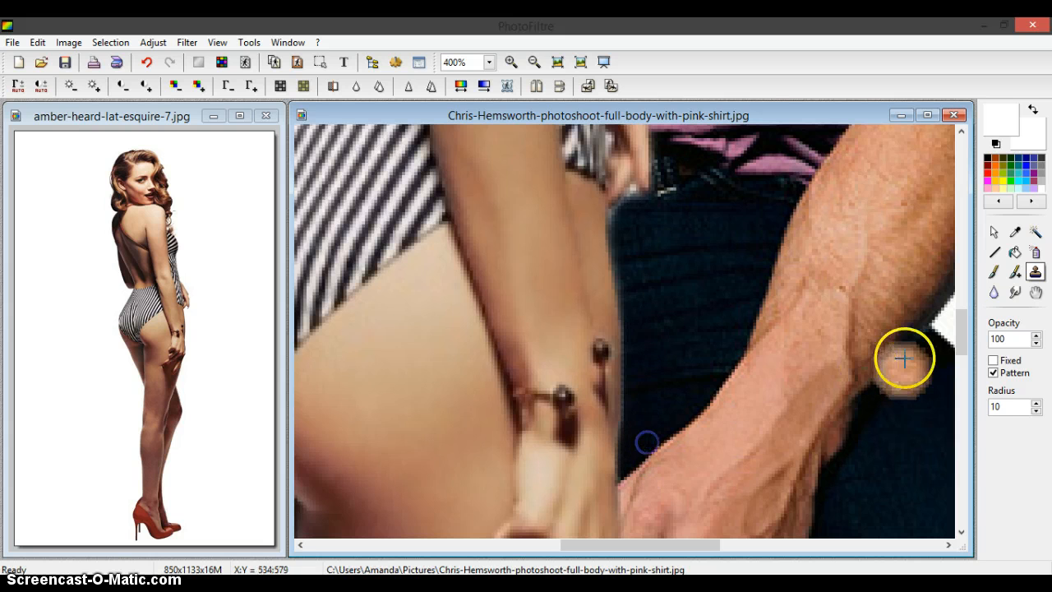
# Stamp the pattern along the front edge of the woman's hair to bring back the man's ear, jaw and neck.
pyautogui.moveTo(959, 317); pyautogui.dragTo(950, 202)
pyautogui.click(538, 222)
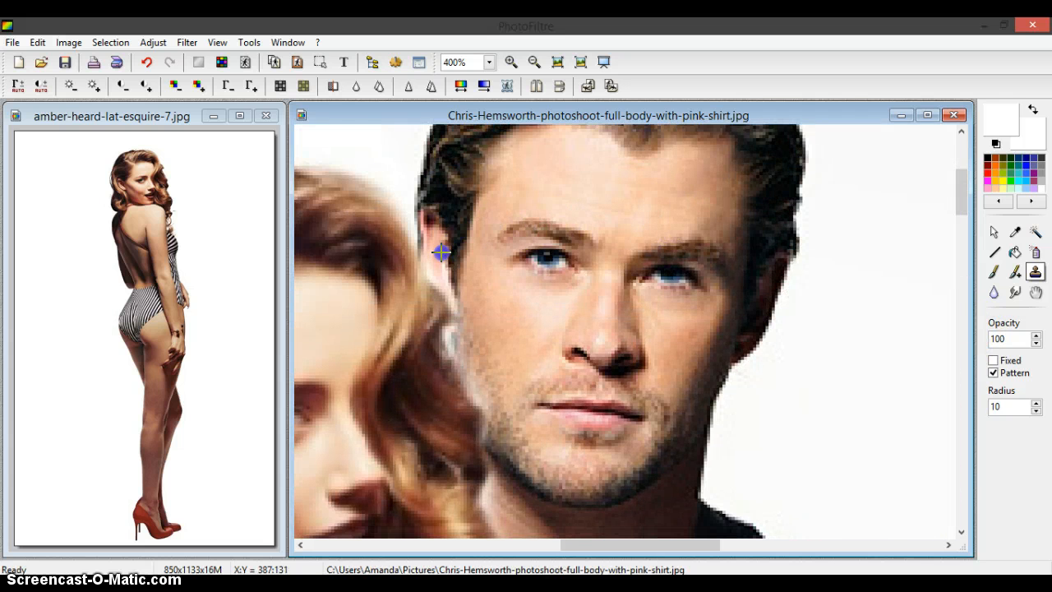
pyautogui.moveTo(464, 347); pyautogui.dragTo(501, 413)
pyautogui.scroll(-1, 633, 421)
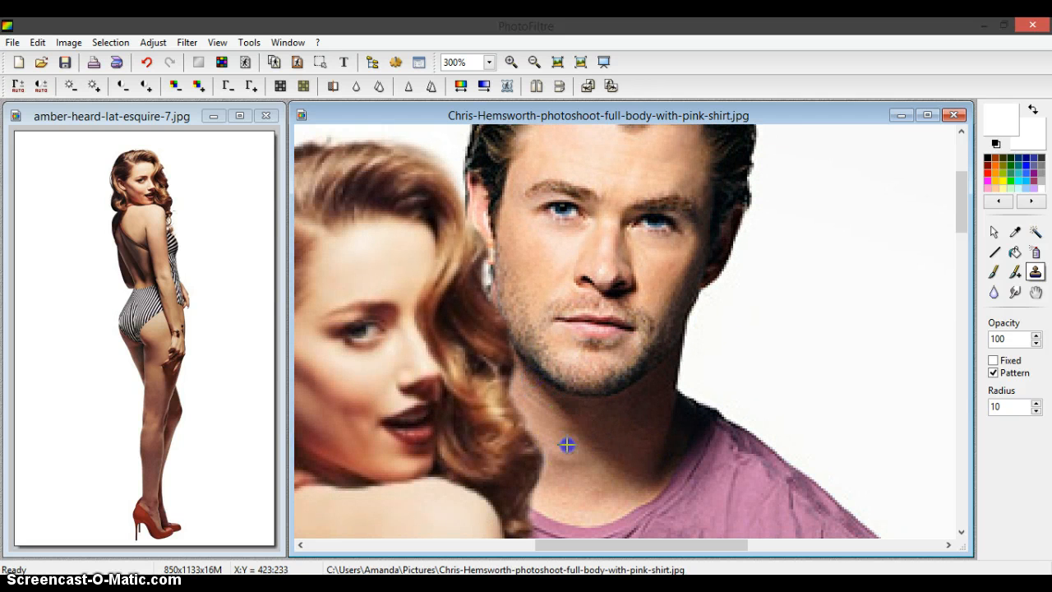
pyautogui.scroll(-2, 569, 453)
pyautogui.scroll(-3, 679, 426)
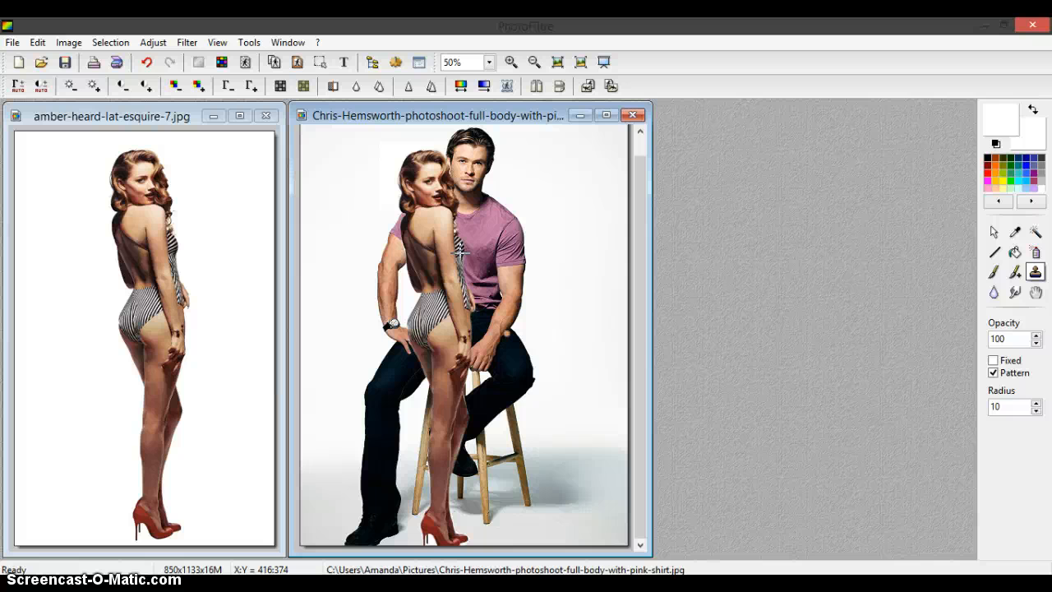
pyautogui.scroll(-4, 263, 538)
pyautogui.scroll(4, 263, 530)
pyautogui.scroll(-4, 525, 506)
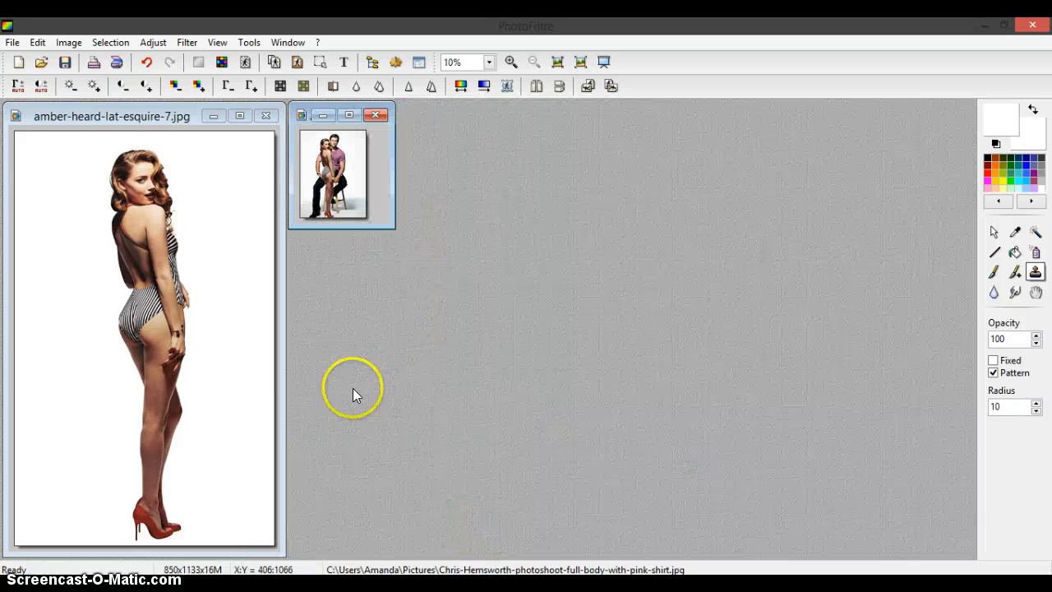
# Add a black Times New Roman text reading "TUTORIALS BY" plus the author's first name at size 60 to the combined photo.
pyautogui.scroll(2, 124, 66)
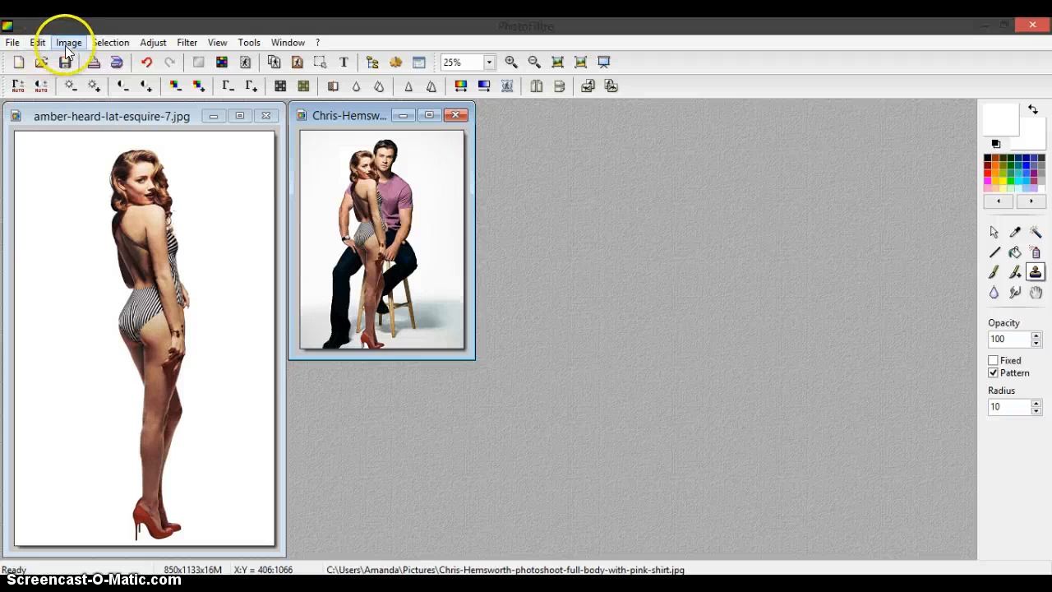
pyautogui.click(68, 43)
pyautogui.click(123, 367)
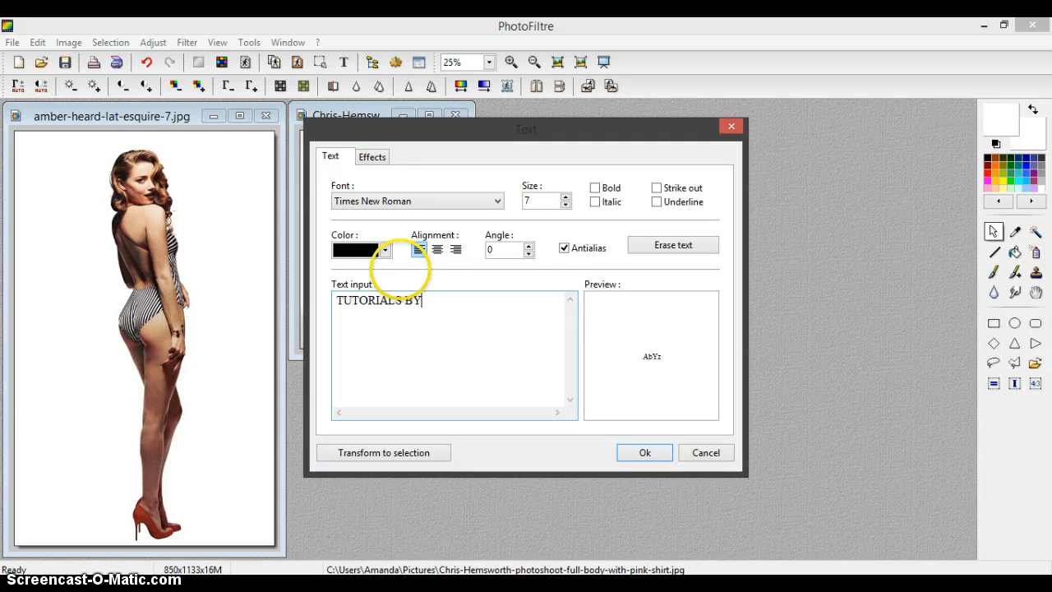
pyautogui.write('TUTORIALS BY AMANDA')
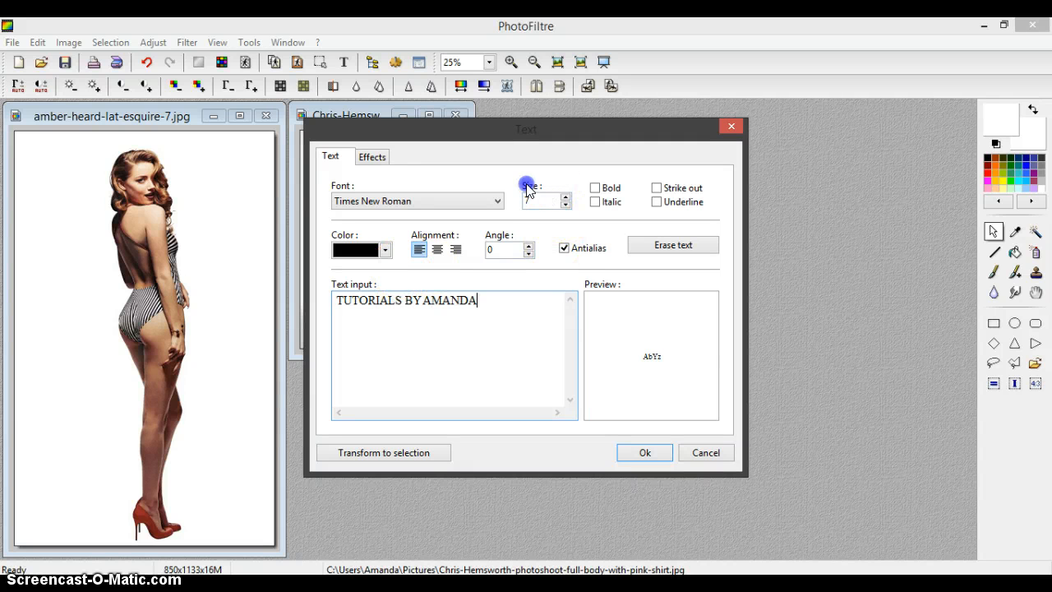
pyautogui.moveTo(531, 198); pyautogui.dragTo(500, 194)
pyautogui.write('60')
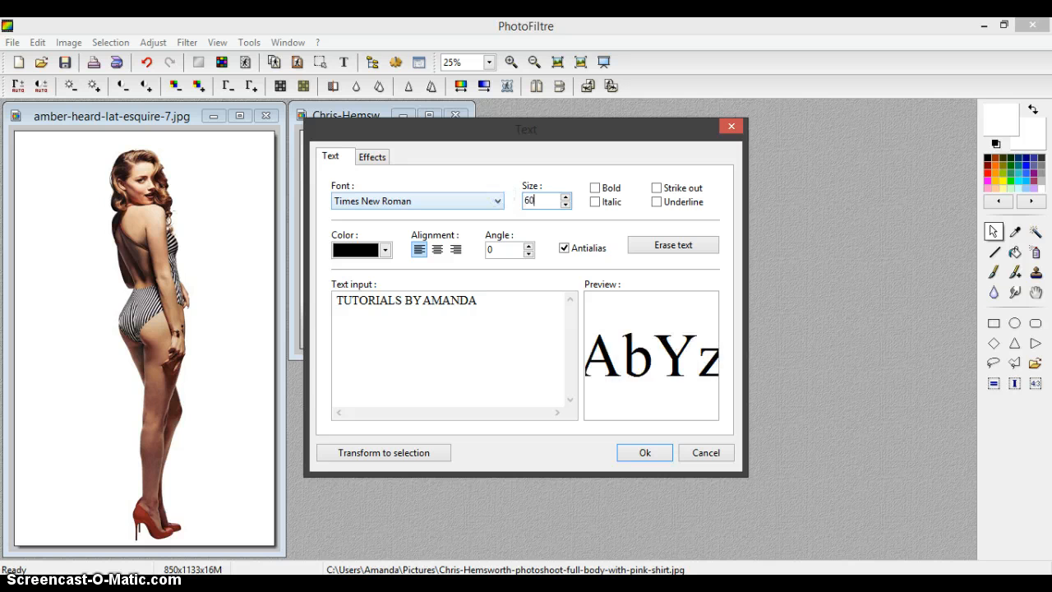
pyautogui.click(645, 451)
# Set the credit text's size to 50 so the whole line fits within the photo's width.
pyautogui.scroll(2, 460, 292)
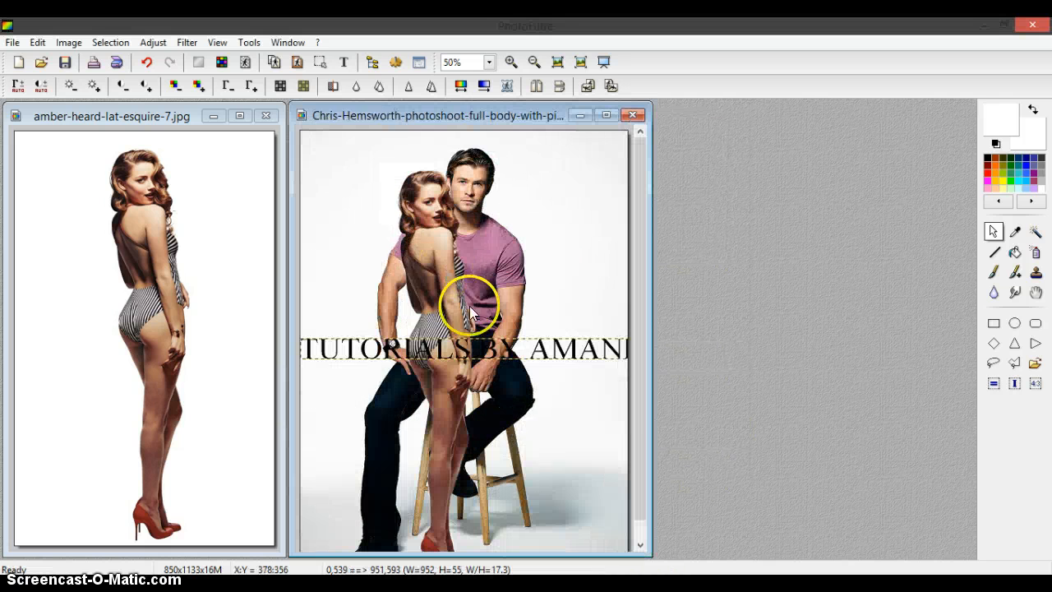
pyautogui.doubleClick(511, 351)
pyautogui.moveTo(540, 194); pyautogui.dragTo(523, 197)
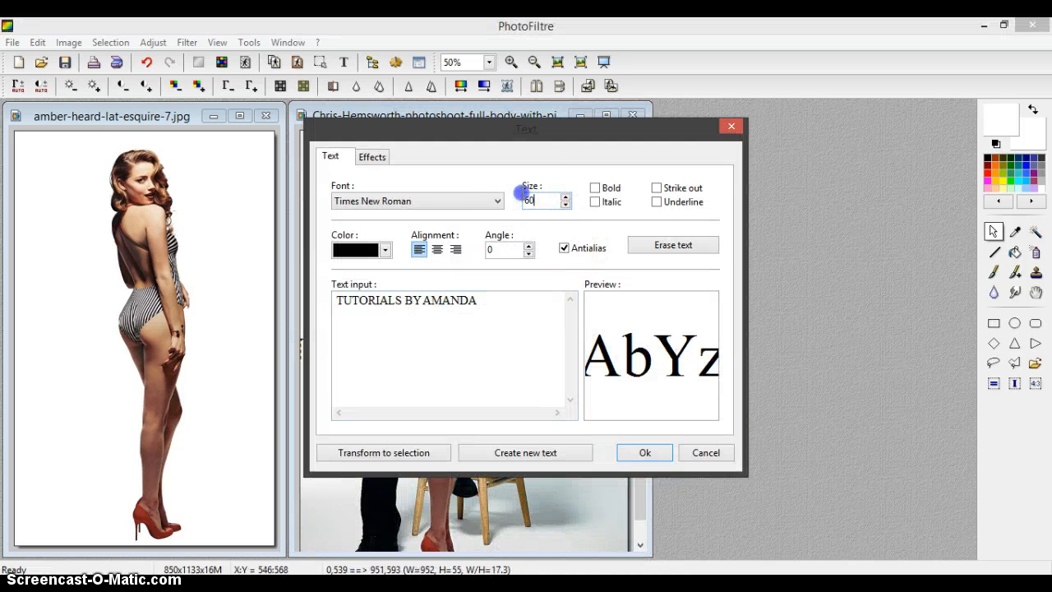
pyautogui.write('50')
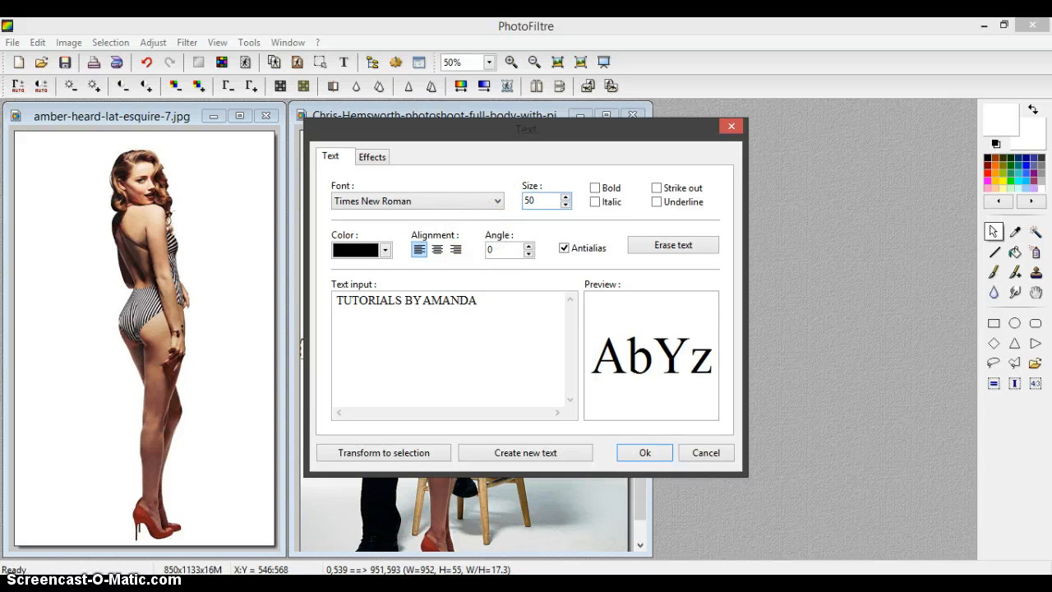
pyautogui.click(663, 454)
# Center the credit text across the couple at the level of the man's waist and merge it into the photo.
pyautogui.moveTo(477, 343); pyautogui.dragTo(489, 351)
pyautogui.moveTo(496, 354); pyautogui.dragTo(489, 315)
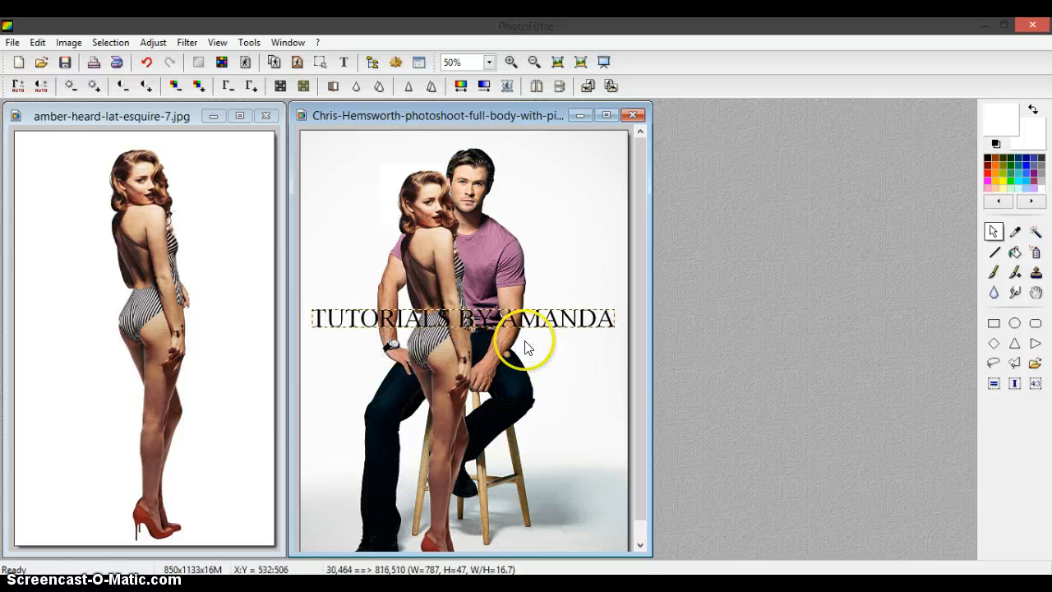
pyautogui.click(1014, 365)
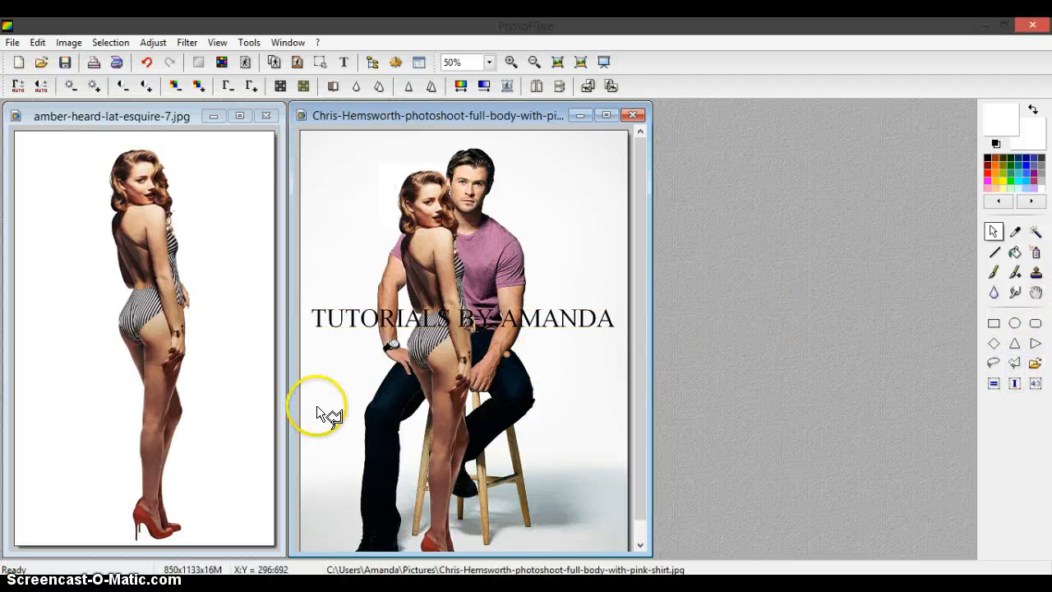
pyautogui.scroll(-1, 440, 291)
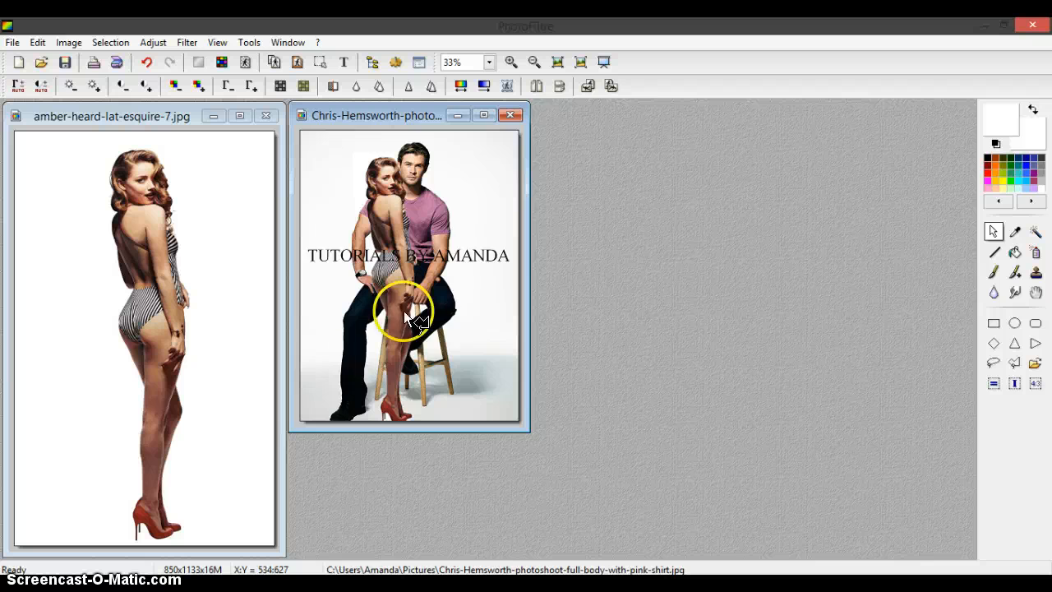
pyautogui.scroll(1, 404, 313)
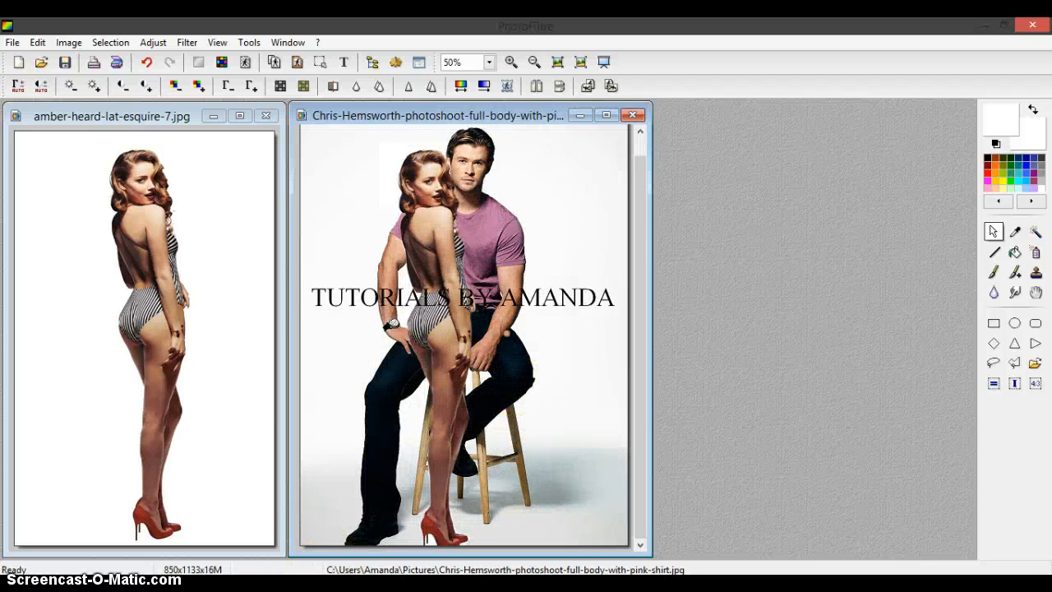